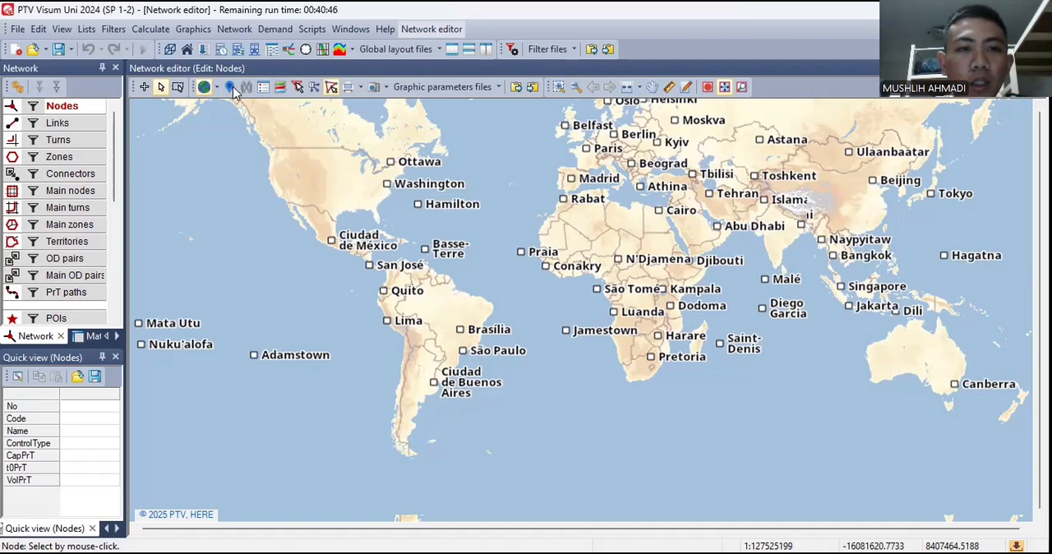
- Search the background map for Purwokerto, Indonesia and centre the network view on the city
{"action": "left_click", "coordinate": [205, 89]}
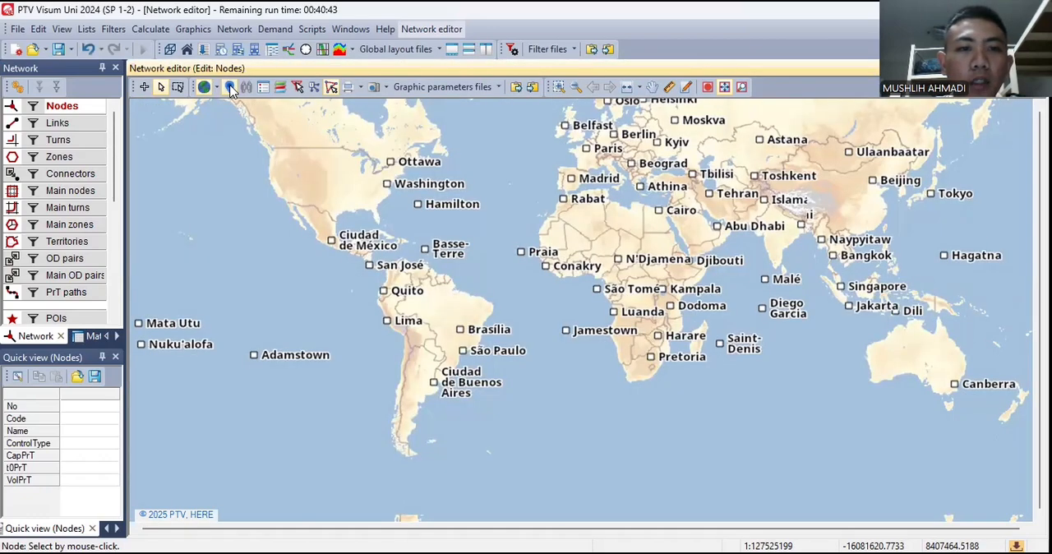
{"action": "left_click", "coordinate": [230, 87]}
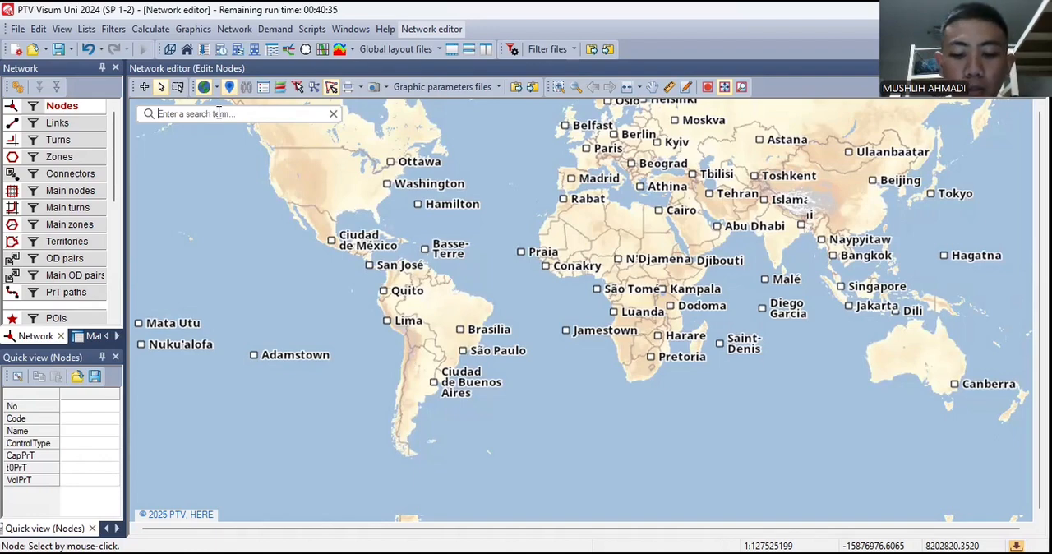
{"action": "type", "text": "purwokerto"}
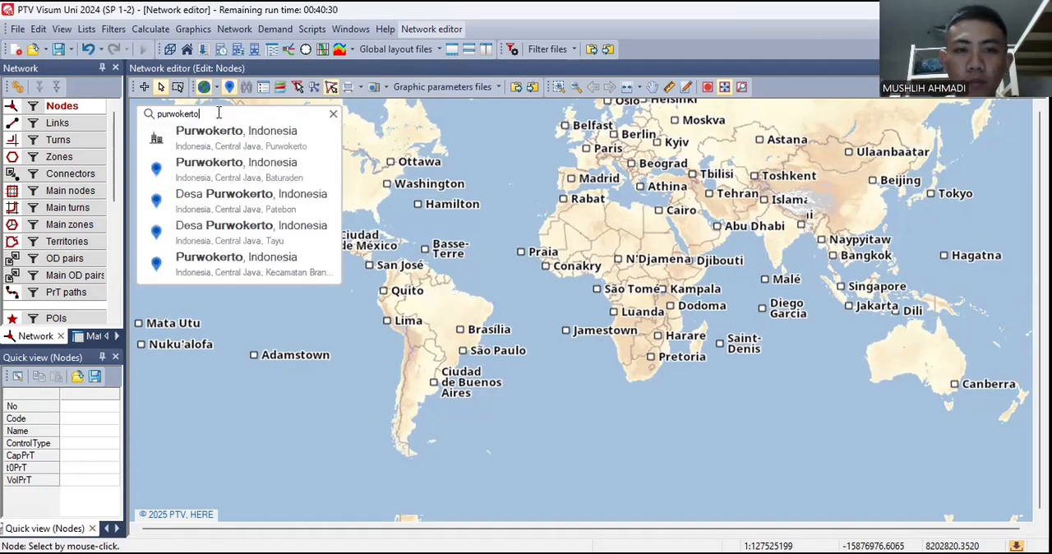
{"action": "left_click", "coordinate": [215, 144]}
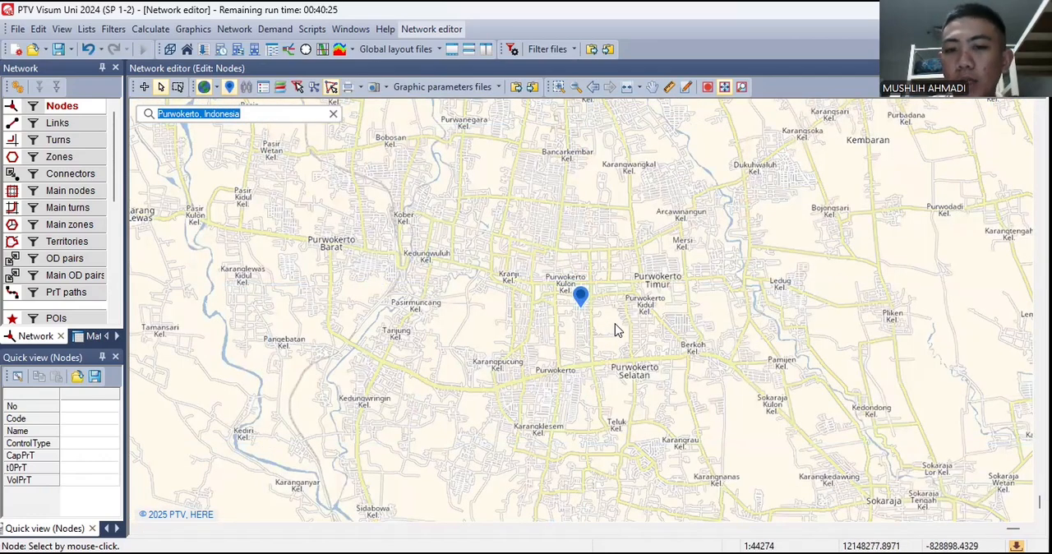
{"action": "scroll", "coordinate": [618, 330], "scroll_direction": "up", "scroll_amount": 2}
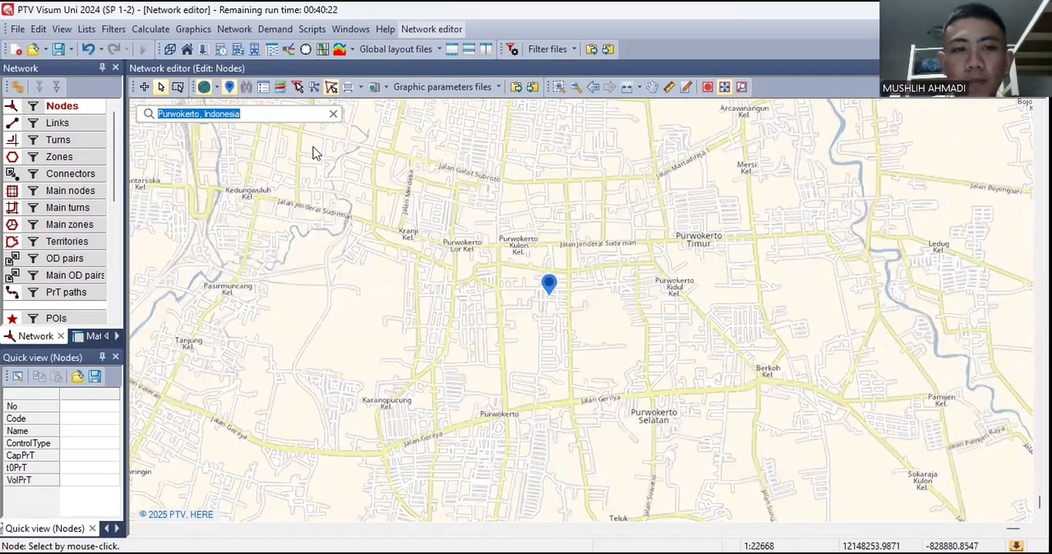
- Insert six nodes at junctions on Jalan Gatot Subroto, Jalan Martadireja 1, around Purwokerto Timur, and at and just above Berkoh
{"action": "left_click", "coordinate": [61, 112]}
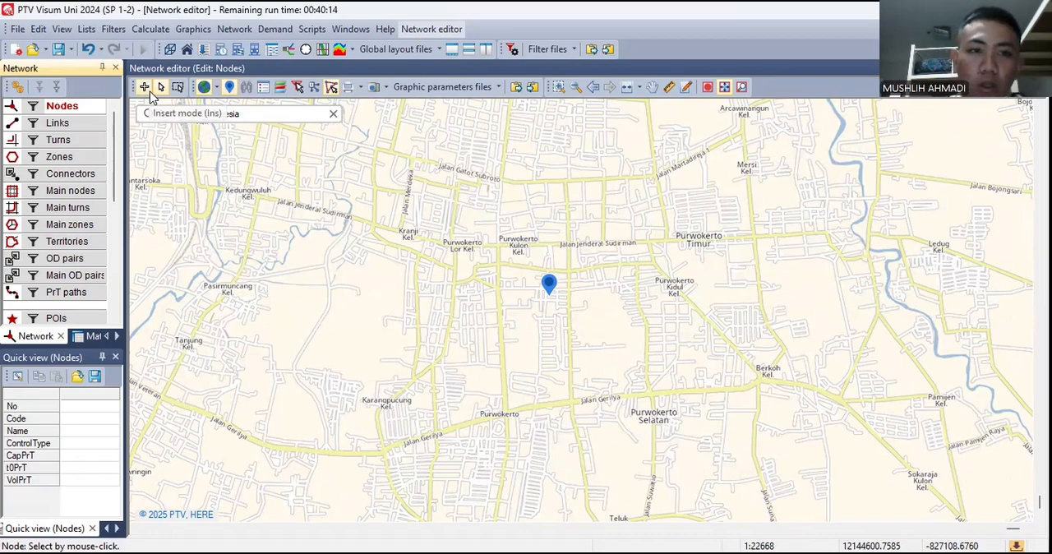
{"action": "left_click", "coordinate": [148, 90]}
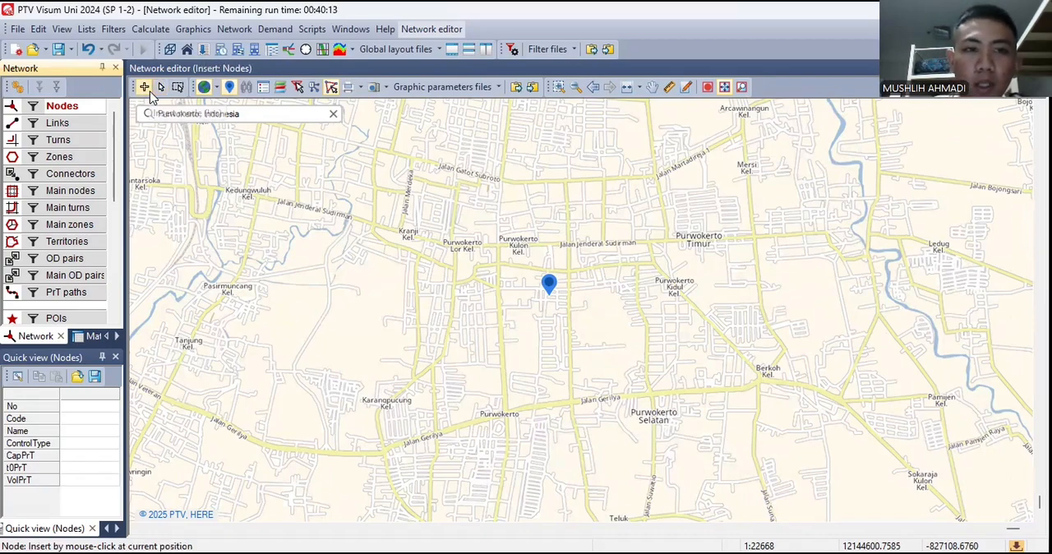
{"action": "left_click", "coordinate": [502, 179]}
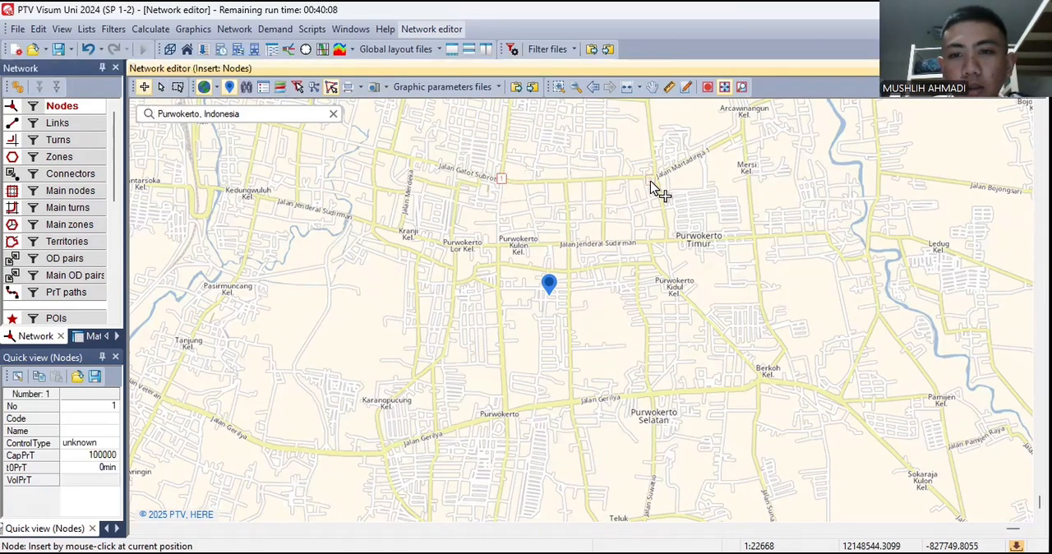
{"action": "left_click", "coordinate": [668, 240]}
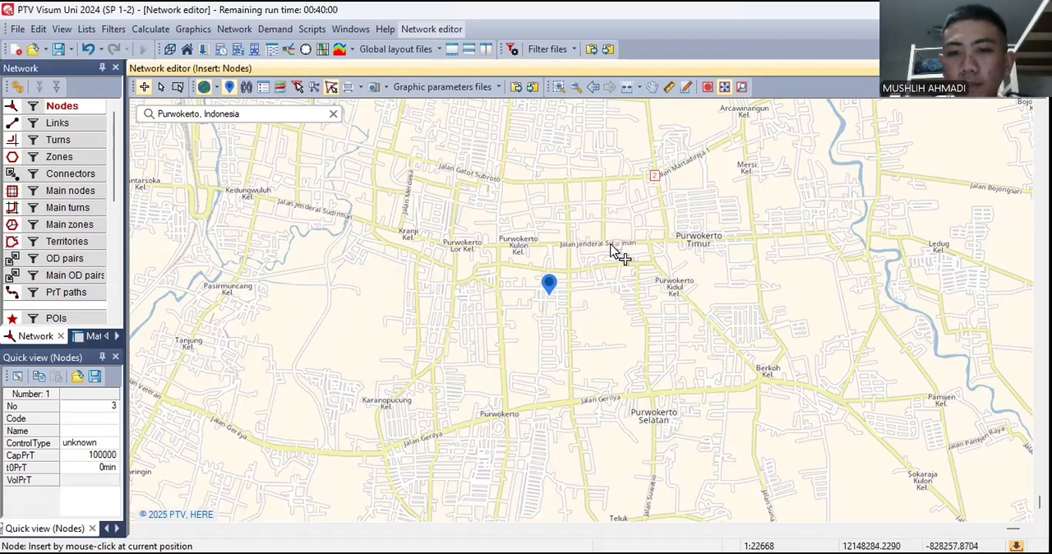
{"action": "left_click", "coordinate": [756, 237]}
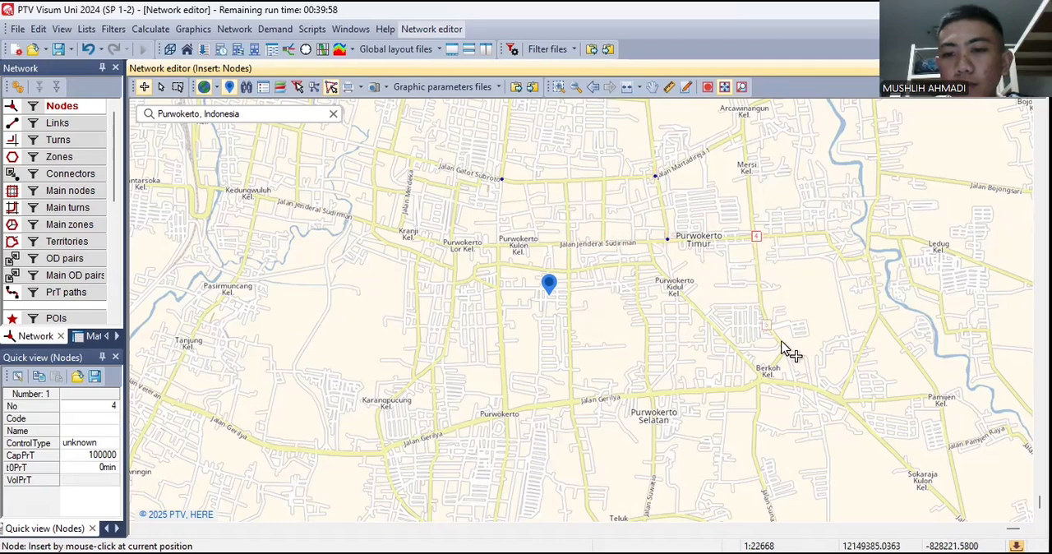
{"action": "left_click", "coordinate": [787, 348]}
{"action": "left_click", "coordinate": [763, 379]}
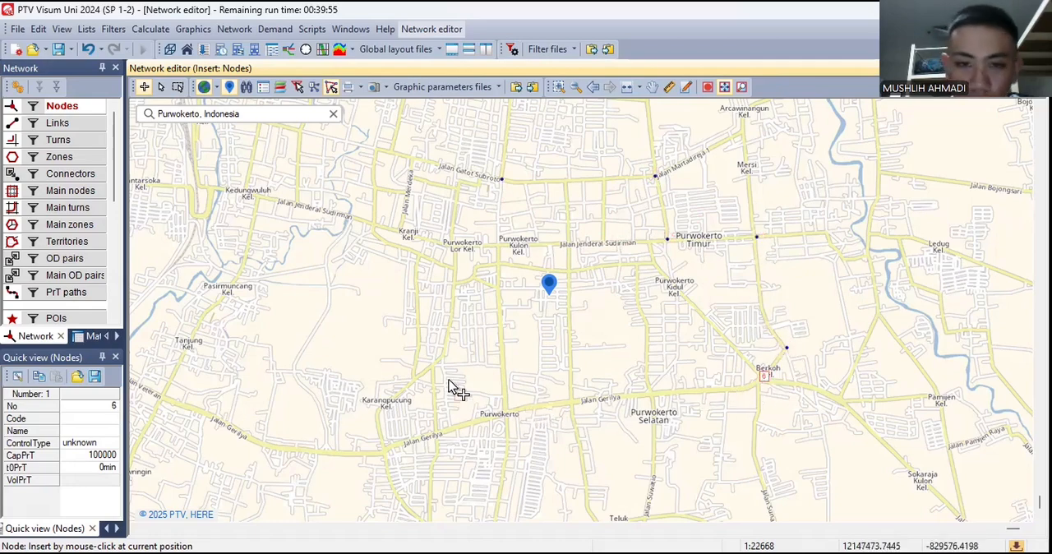
- Insert eight nodes across the western roads at Kedungwuluh, Jalan Merdeka, Kranji, Purwokerto Lor, Karangpucung, and both ends of western Jalan Gerilya
{"action": "left_click", "coordinate": [260, 197]}
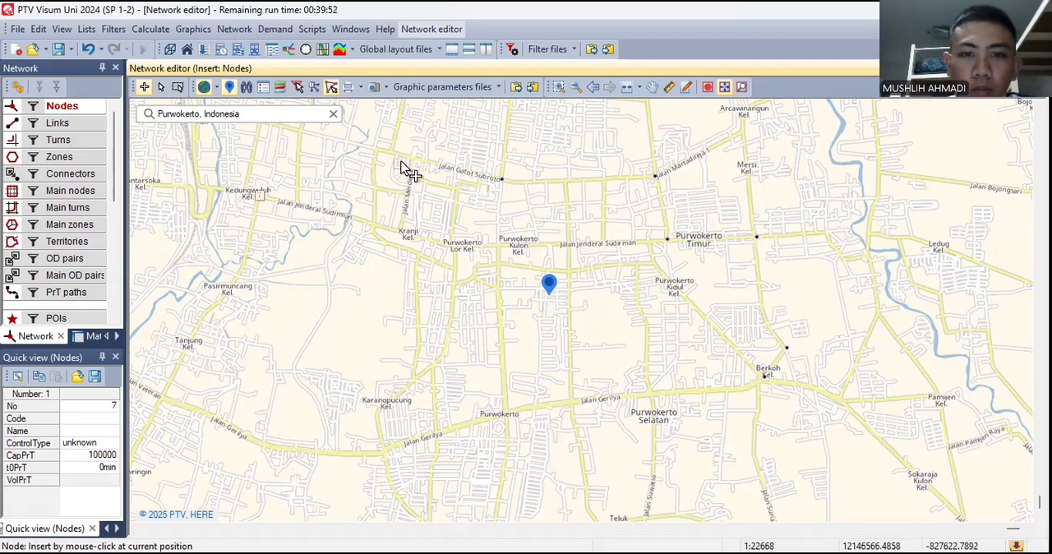
{"action": "left_click", "coordinate": [412, 157]}
{"action": "left_click", "coordinate": [401, 229]}
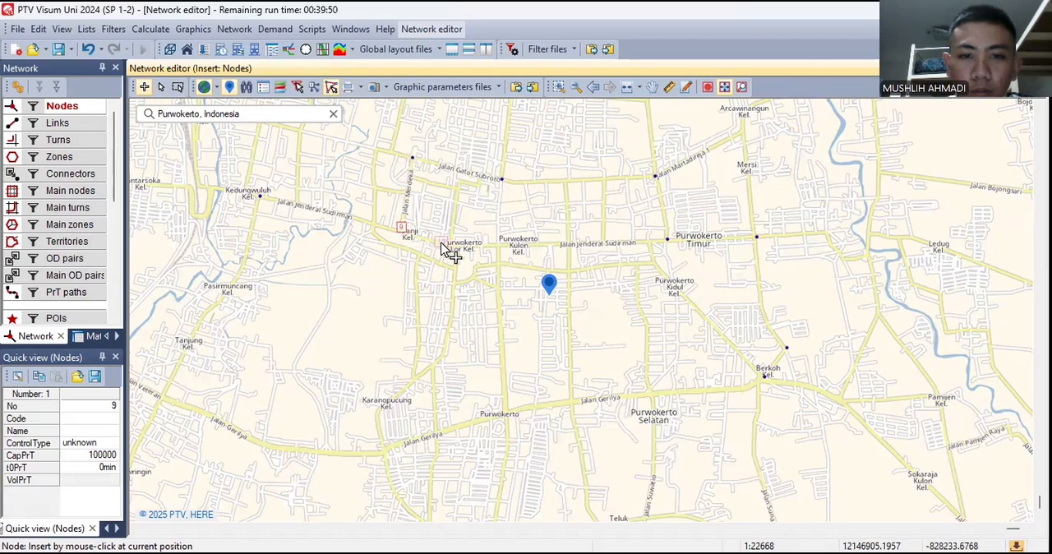
{"action": "left_click", "coordinate": [449, 244]}
{"action": "left_click", "coordinate": [445, 355]}
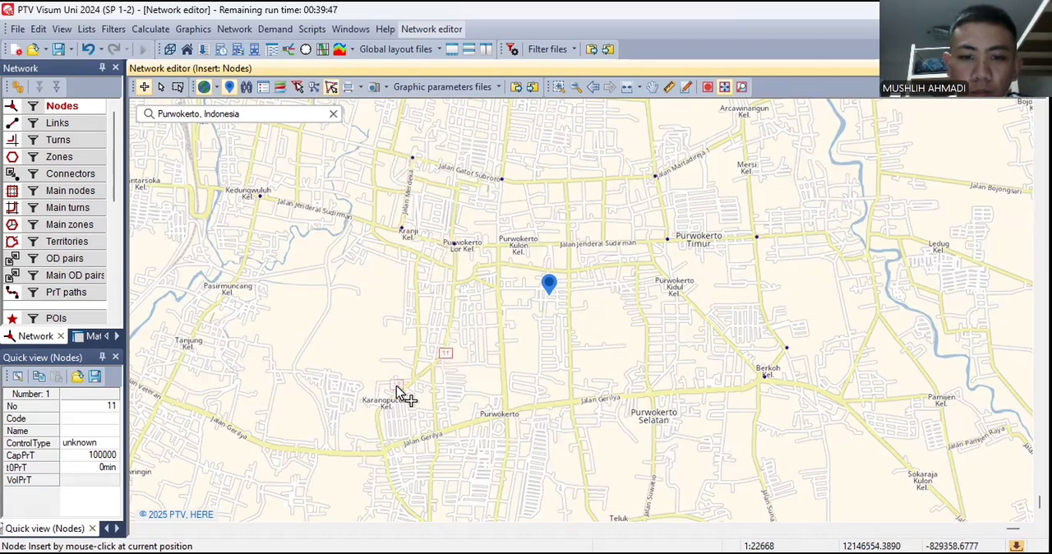
{"action": "left_click", "coordinate": [380, 408]}
{"action": "left_click", "coordinate": [385, 450]}
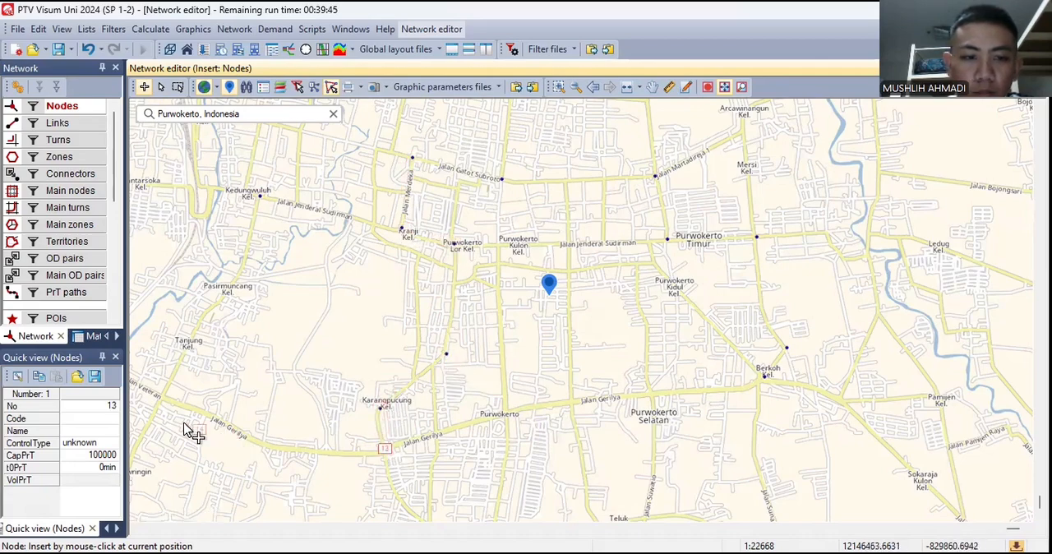
{"action": "left_click", "coordinate": [156, 400]}
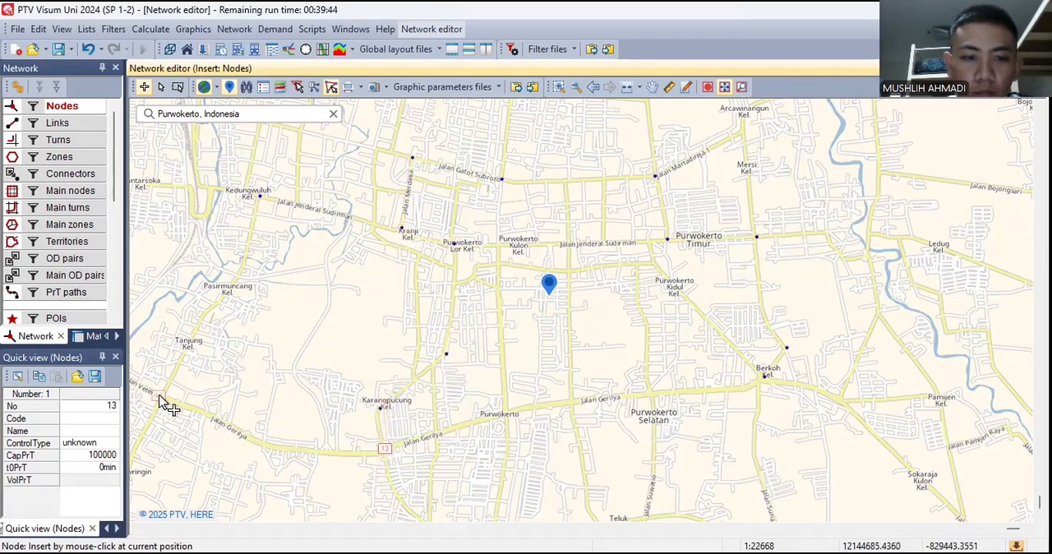
- Insert three nodes along Jalan Gerilya between Purwokerto and Purwokerto Selatan, and one at the junction above Purwokerto Kidul
{"action": "left_click", "coordinate": [503, 408]}
{"action": "left_click", "coordinate": [568, 402]}
{"action": "left_click", "coordinate": [652, 401]}
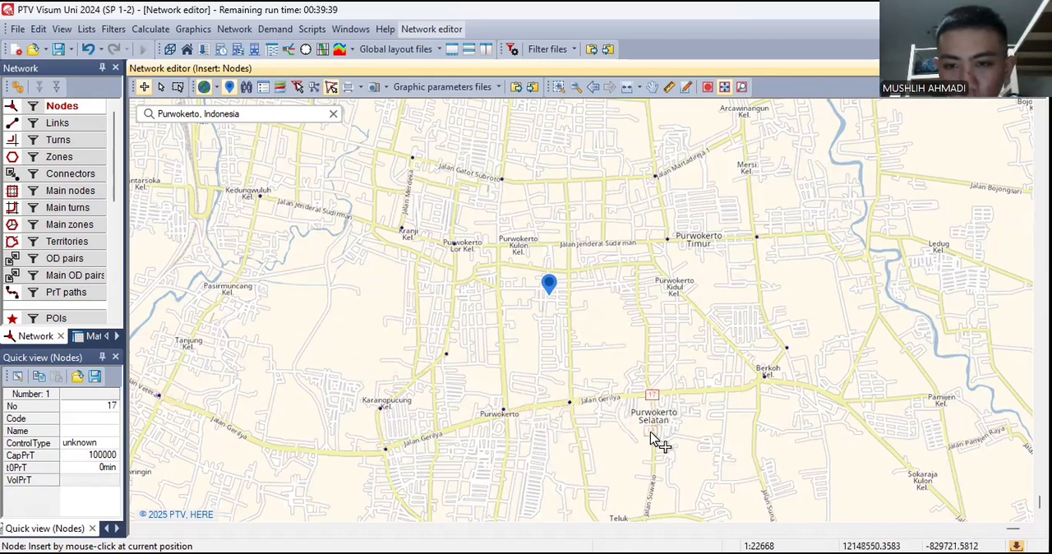
{"action": "left_click", "coordinate": [652, 264]}
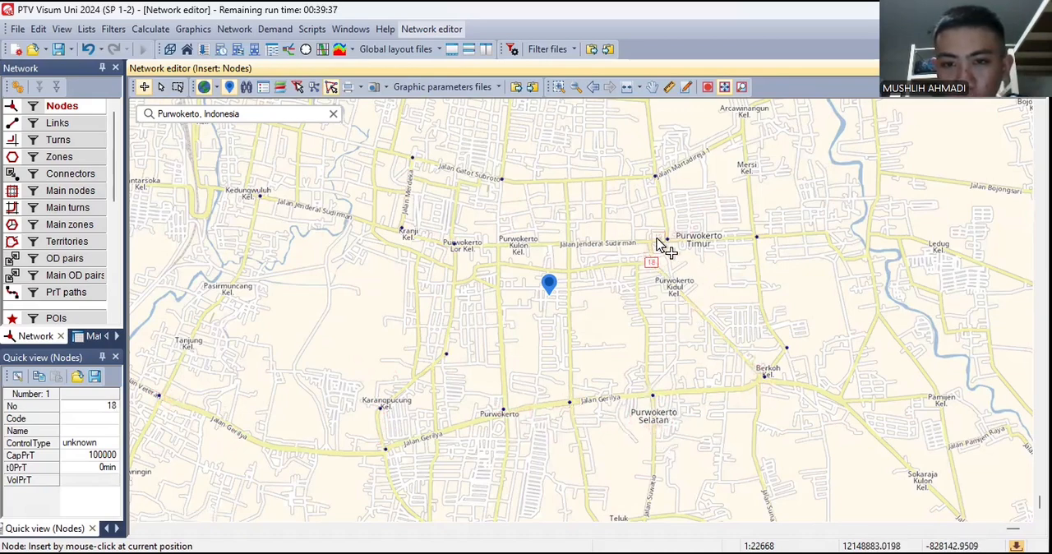
- Insert the intermediate junction nodes along Jalan Gatot Subroto and Jalan Jenderal Sudirman, and undo the extra node placed west on Jalan Gatot Subroto
{"action": "left_click", "coordinate": [602, 176]}
{"action": "left_click", "coordinate": [563, 180]}
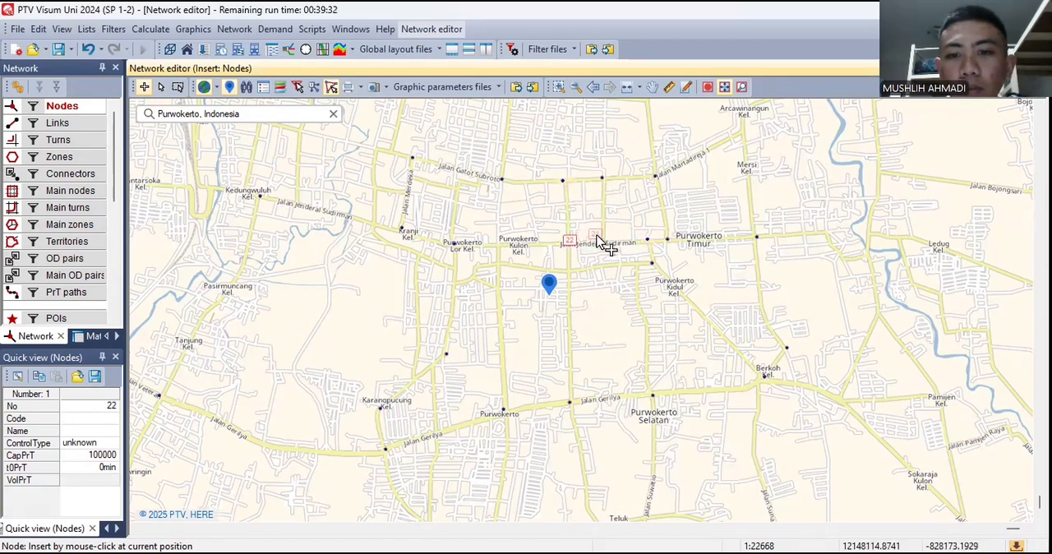
{"action": "left_click", "coordinate": [603, 240]}
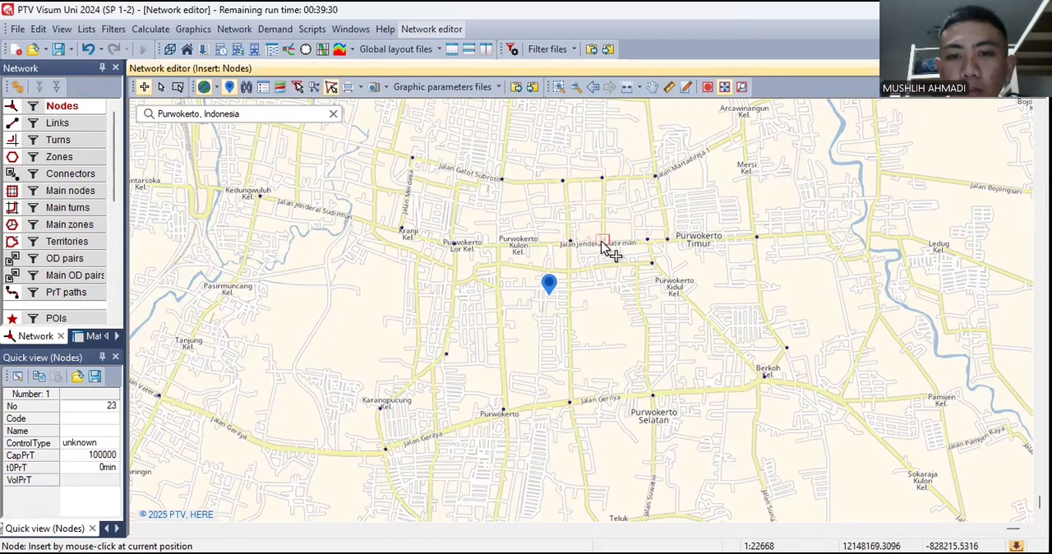
{"action": "left_click", "coordinate": [497, 245]}
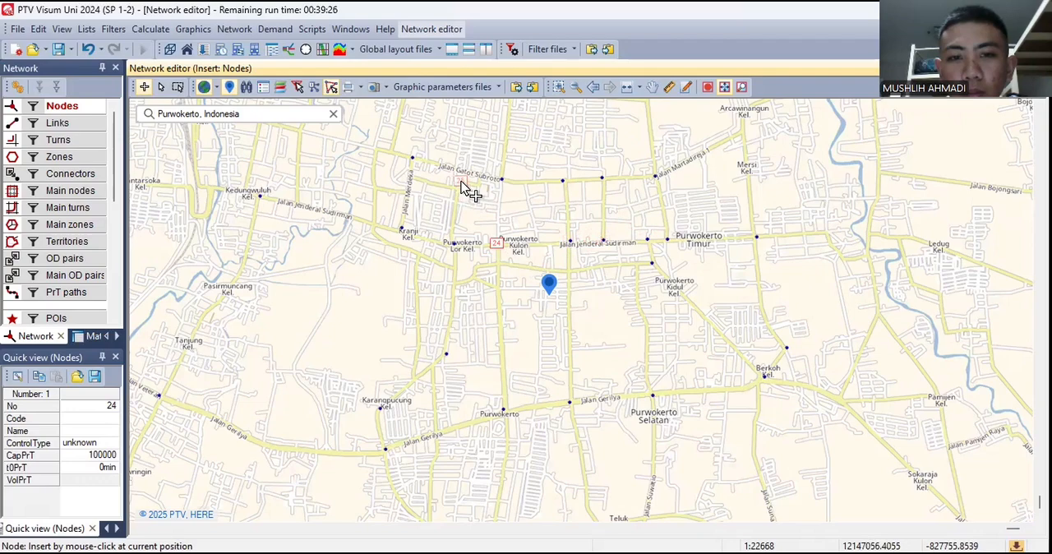
{"action": "left_click", "coordinate": [461, 182]}
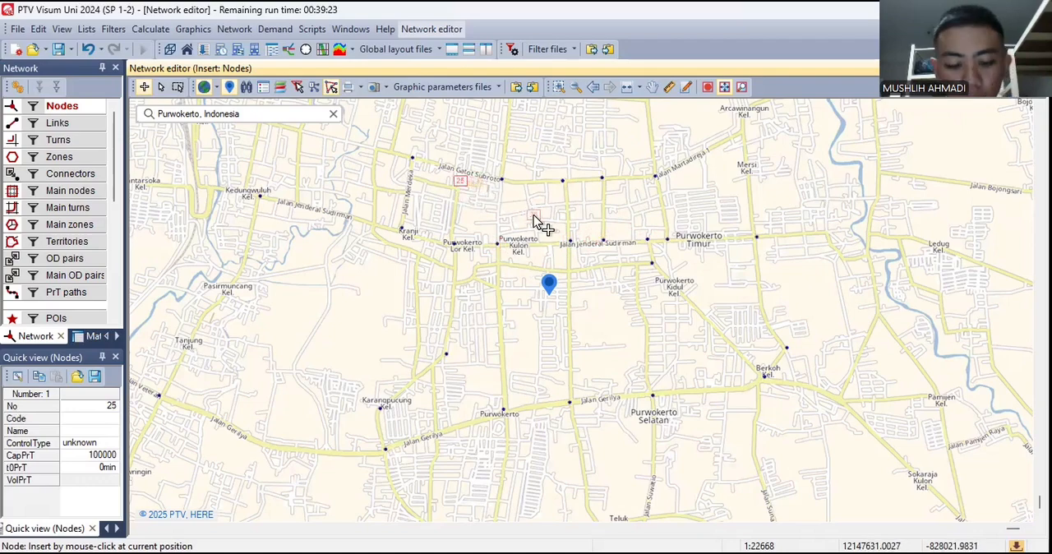
{"action": "key", "text": "ctrl+z"}
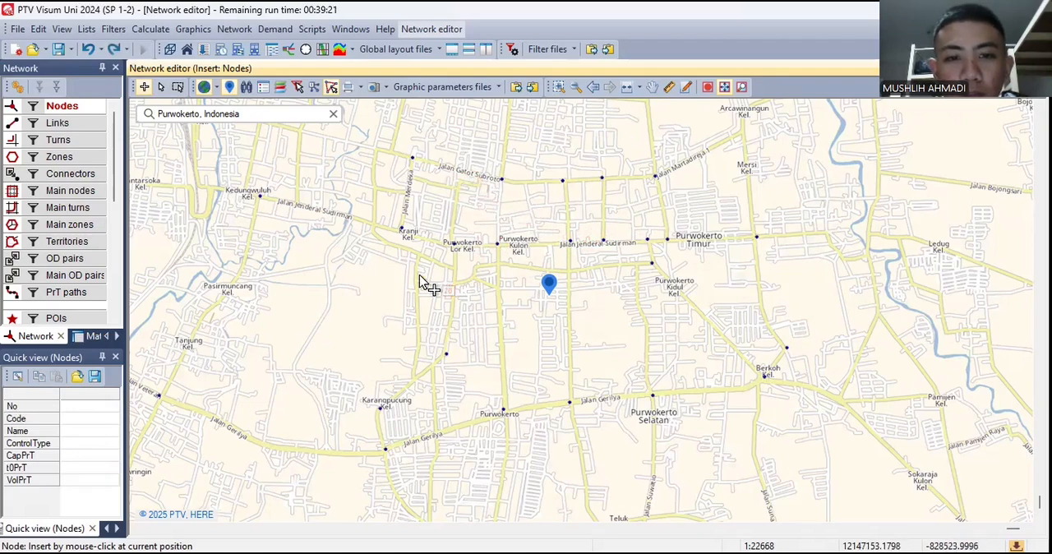
- Insert nodes west and south of Kranji, near Karangpucung, on Jalan Gerilya west of Purwokerto, and at Pasirmuncang
{"action": "left_click", "coordinate": [372, 224]}
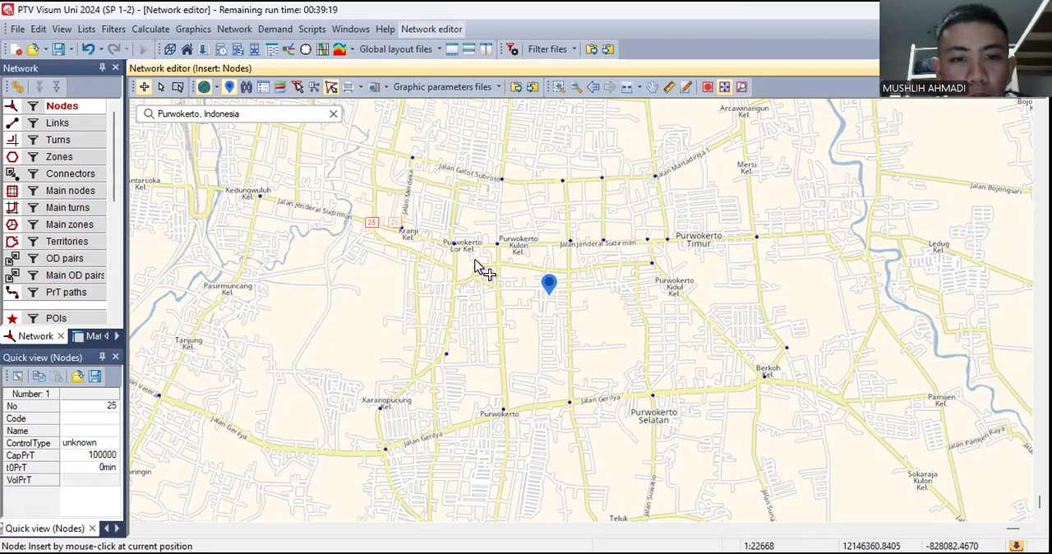
{"action": "left_click", "coordinate": [415, 253]}
{"action": "left_click", "coordinate": [416, 378]}
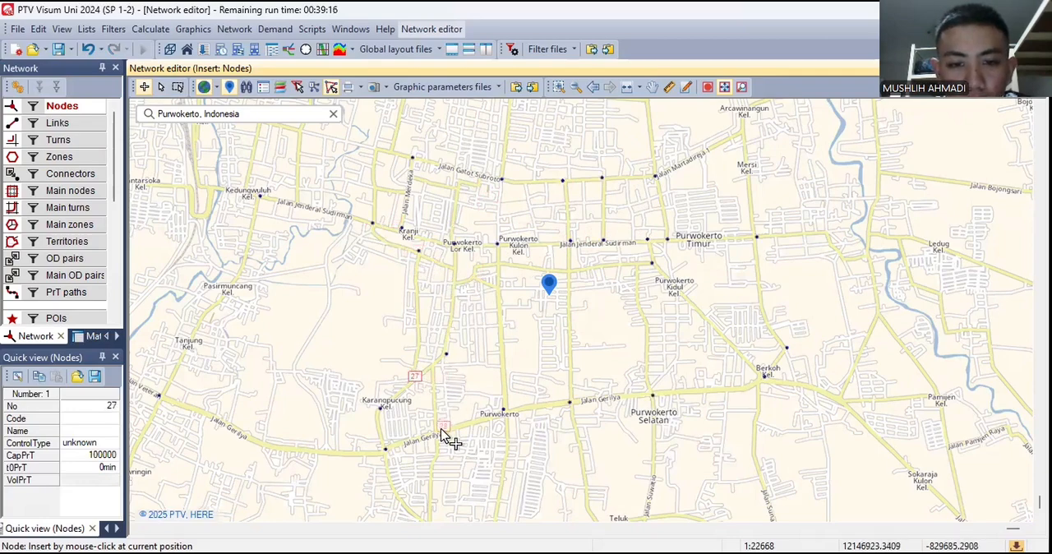
{"action": "left_click", "coordinate": [437, 428]}
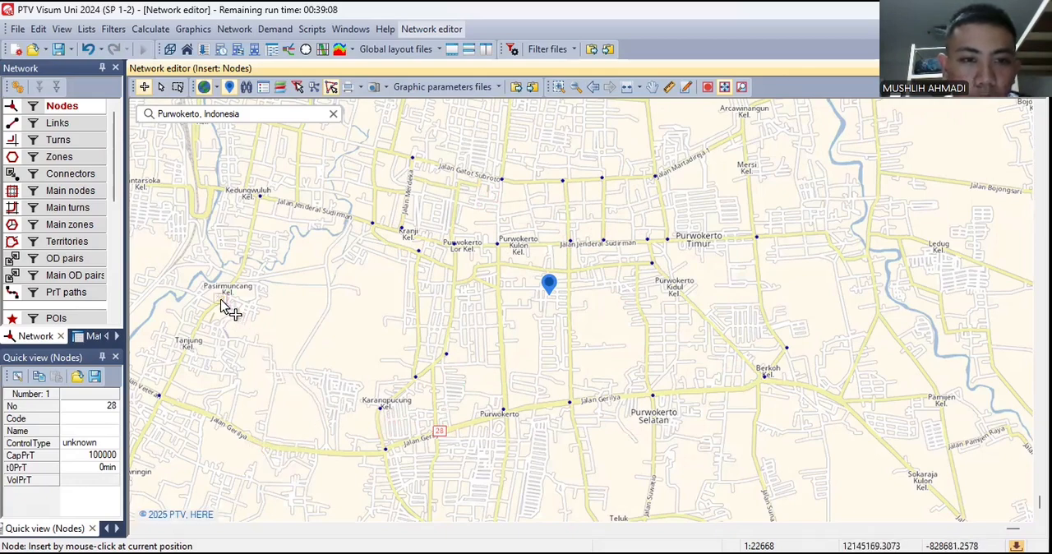
- Create a type 01 link along western Jalan Jenderal Sudirman from node 25 to node 7, with the opposite direction like outward
{"action": "left_click", "coordinate": [82, 124]}
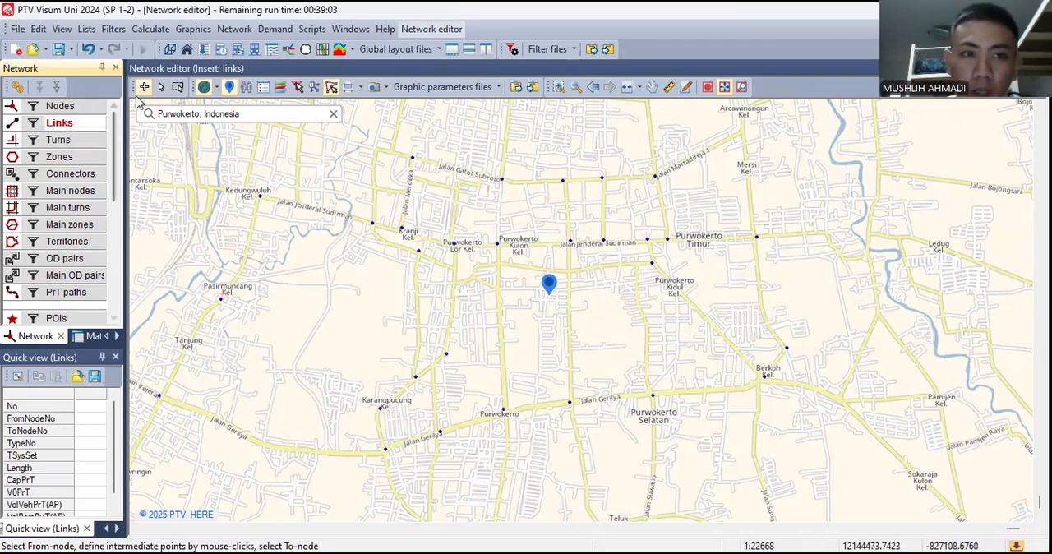
{"action": "left_click", "coordinate": [263, 201]}
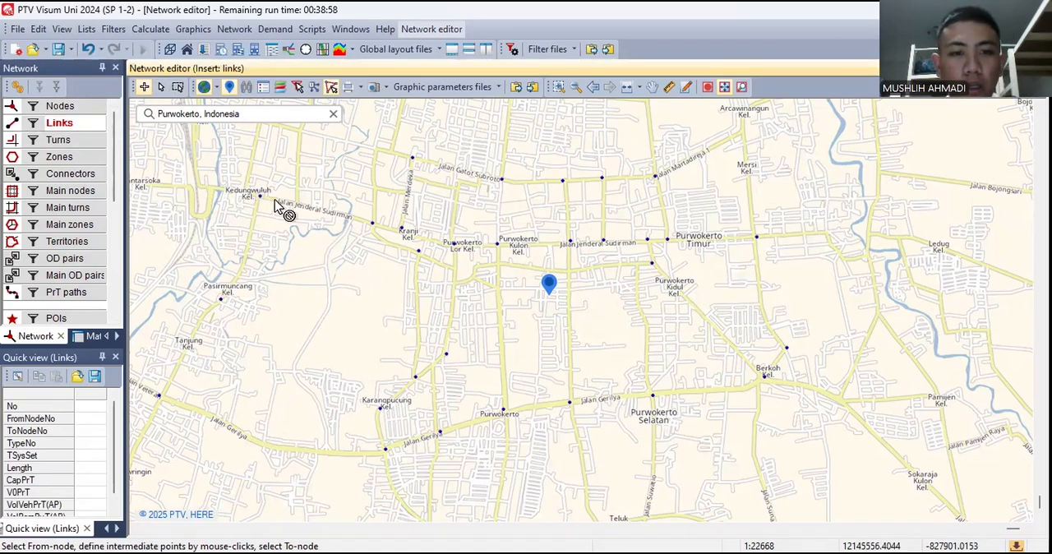
{"action": "left_click", "coordinate": [368, 220]}
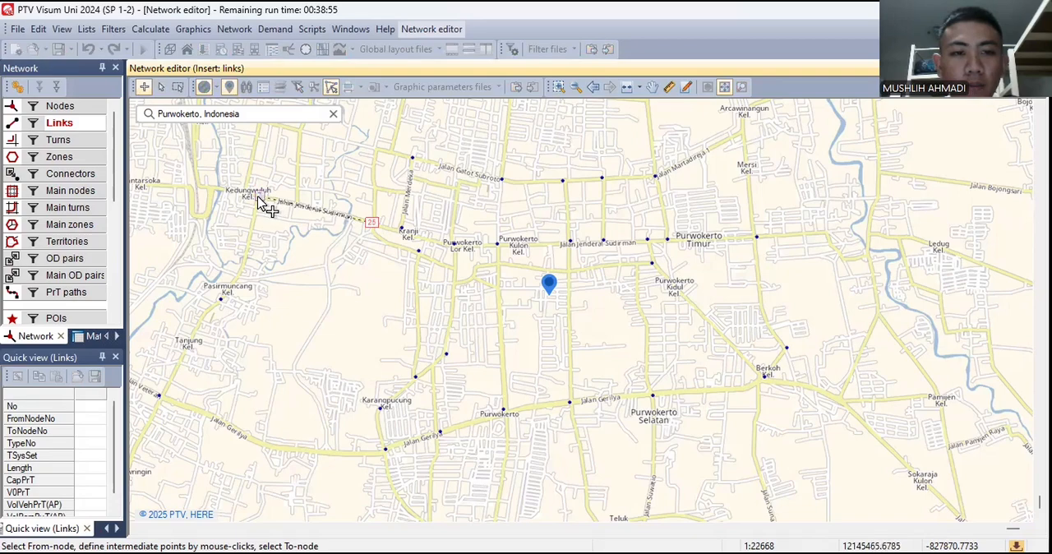
{"action": "left_click", "coordinate": [259, 199]}
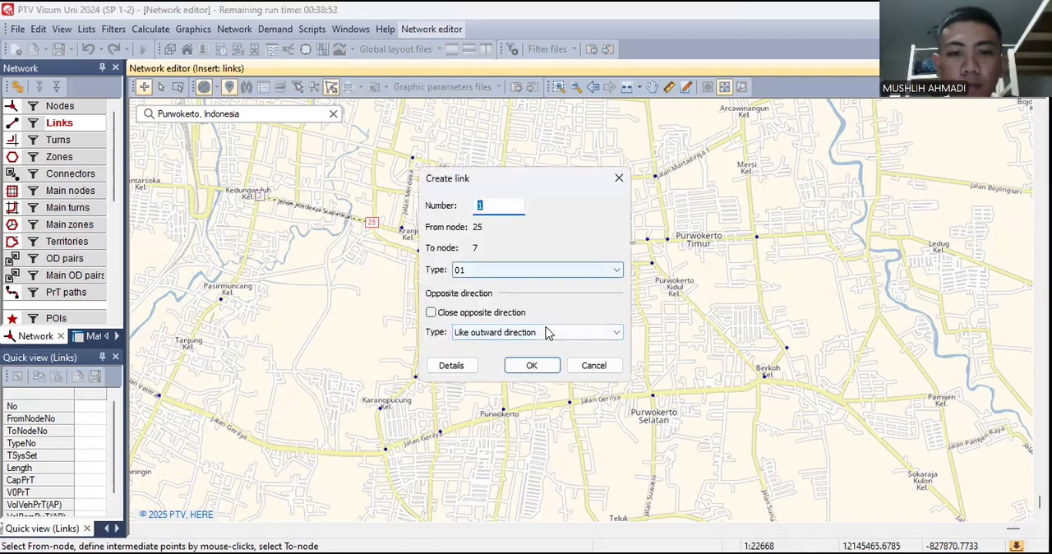
{"action": "left_click", "coordinate": [532, 367]}
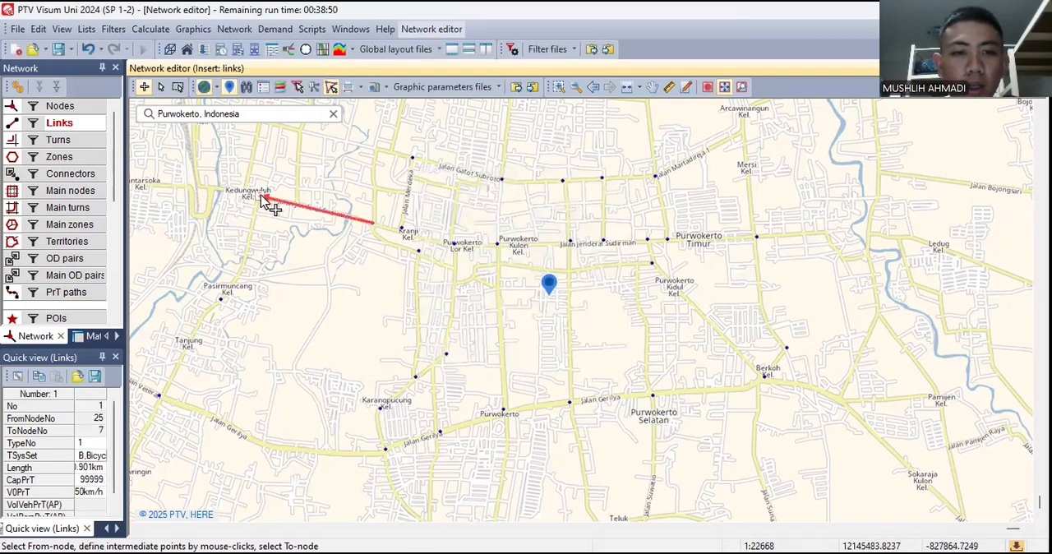
- Create two links running south from Kedungwuluh: node 7 to node 29, and node 29 to node 14
{"action": "left_click", "coordinate": [260, 199]}
{"action": "left_click", "coordinate": [220, 298]}
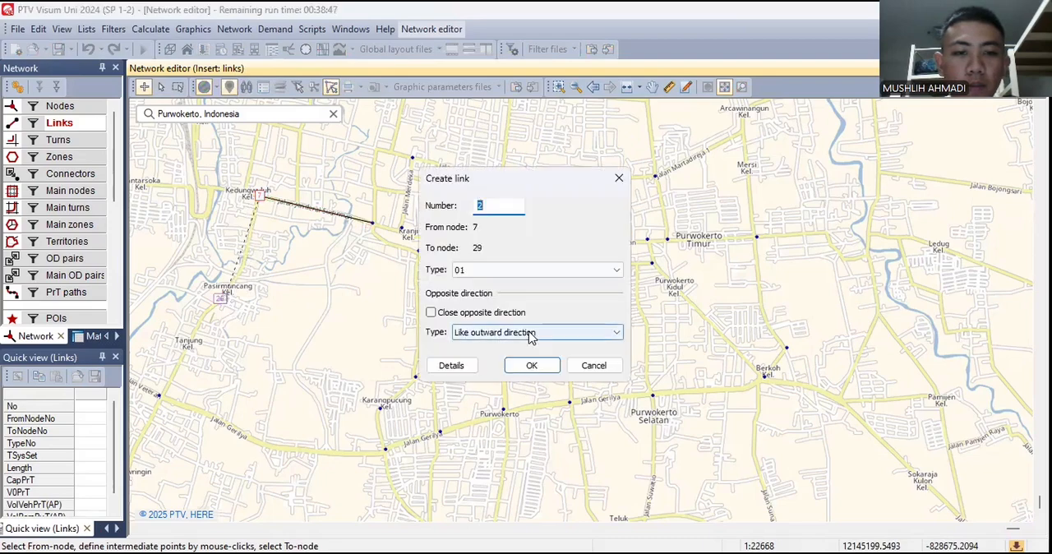
{"action": "left_click", "coordinate": [516, 369]}
{"action": "left_click", "coordinate": [220, 299]}
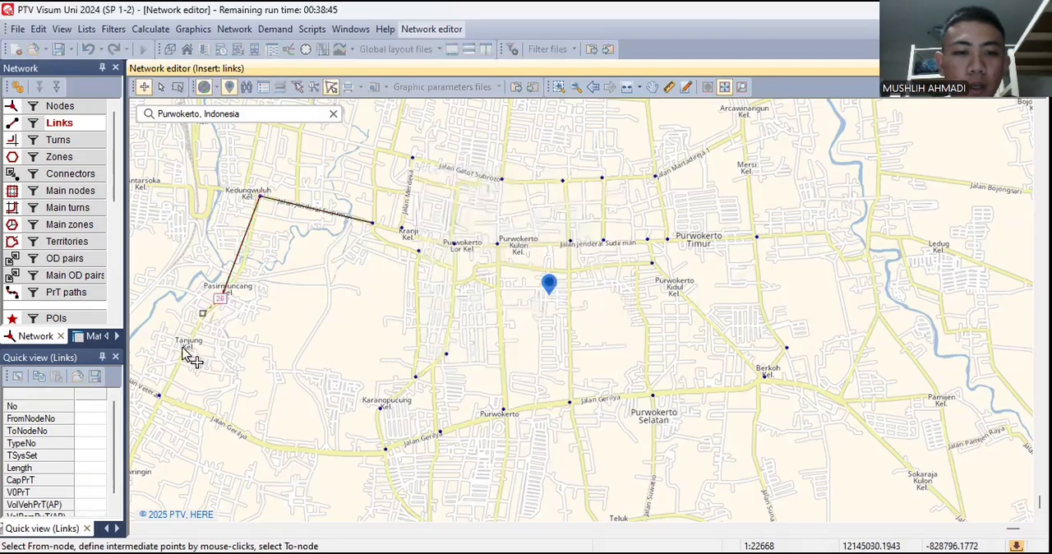
{"action": "left_click", "coordinate": [158, 396]}
{"action": "left_click", "coordinate": [536, 367]}
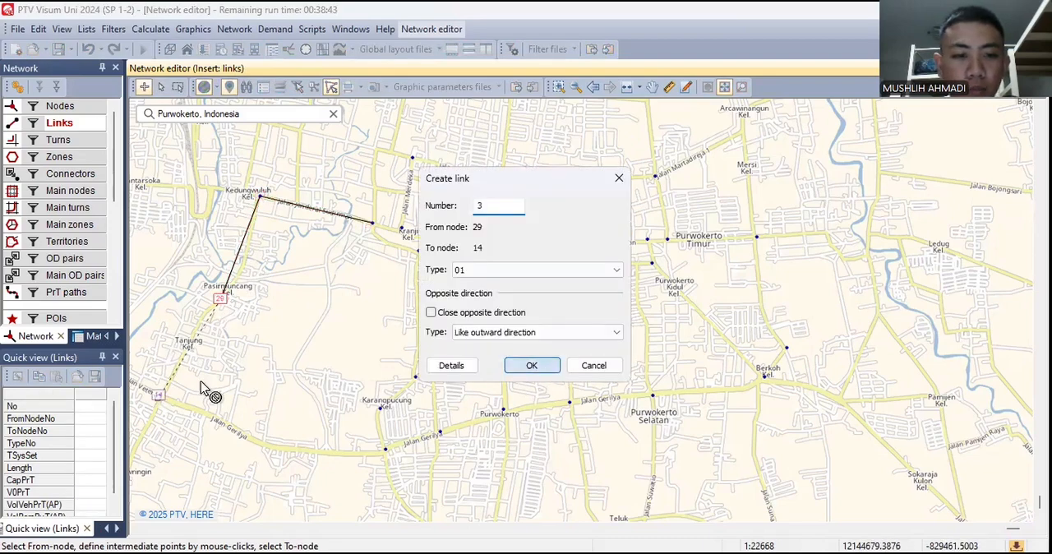
- Create two type 01 links along western Jalan Gerilya: node 14 to node 13, and node 13 to node 28
{"action": "left_click", "coordinate": [159, 396]}
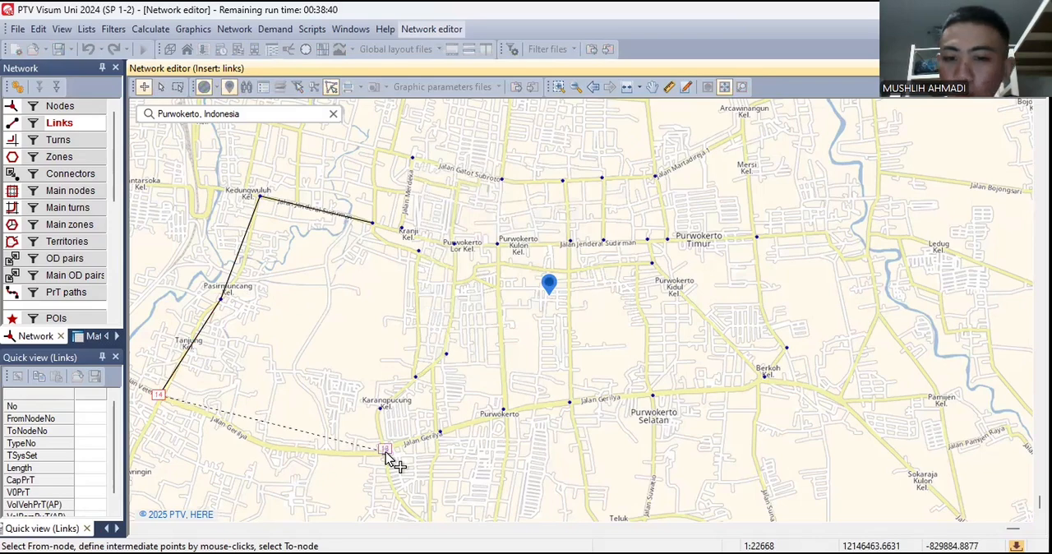
{"action": "left_click", "coordinate": [385, 451]}
{"action": "left_click", "coordinate": [528, 369]}
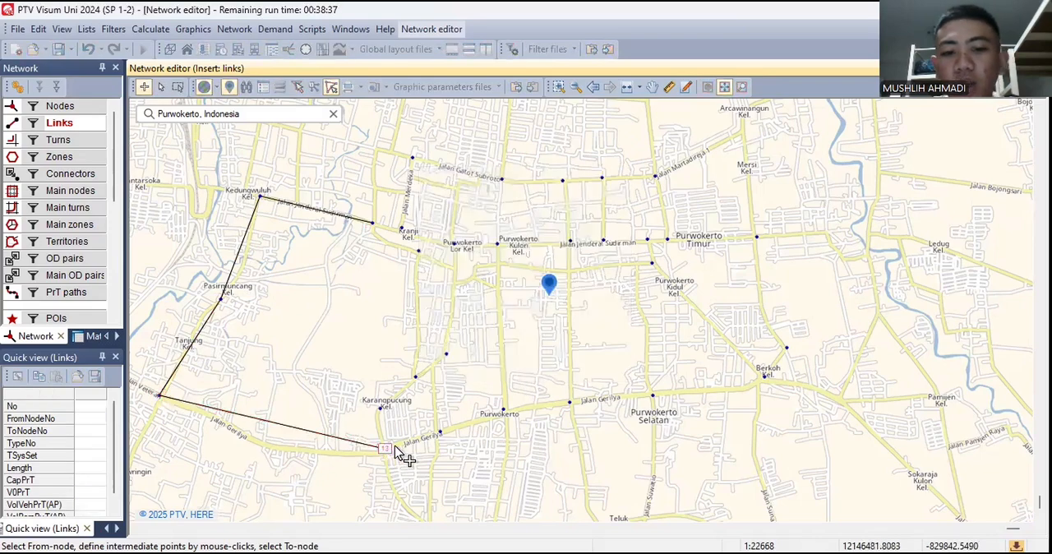
{"action": "left_click", "coordinate": [442, 432]}
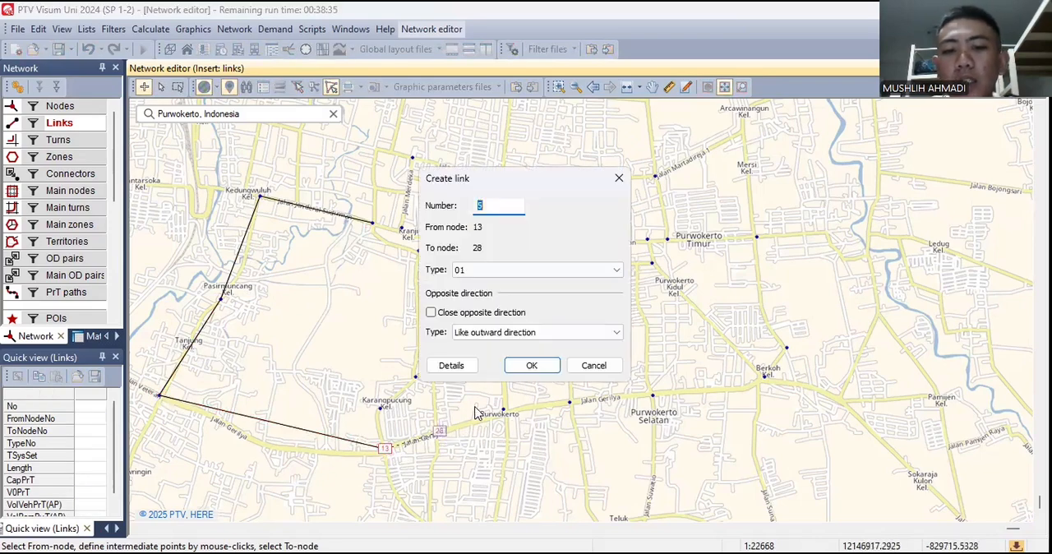
{"action": "left_click", "coordinate": [532, 367]}
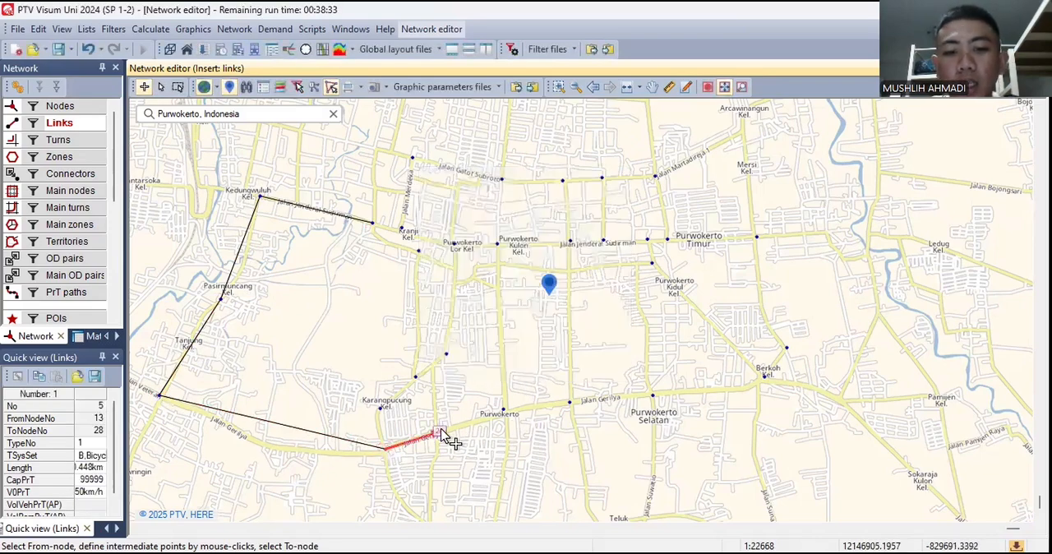
- Continue the links east along Jalan Gerilya: node 28 to 15, 15 to 16, and 16 to 17
{"action": "left_click", "coordinate": [506, 410]}
{"action": "left_click", "coordinate": [532, 366]}
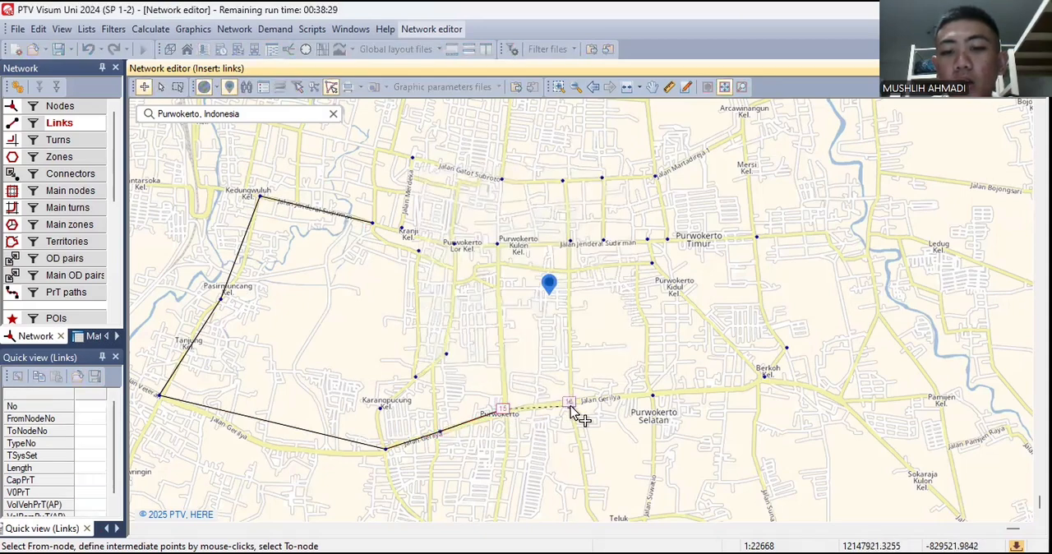
{"action": "left_click", "coordinate": [569, 405]}
{"action": "left_click", "coordinate": [532, 367]}
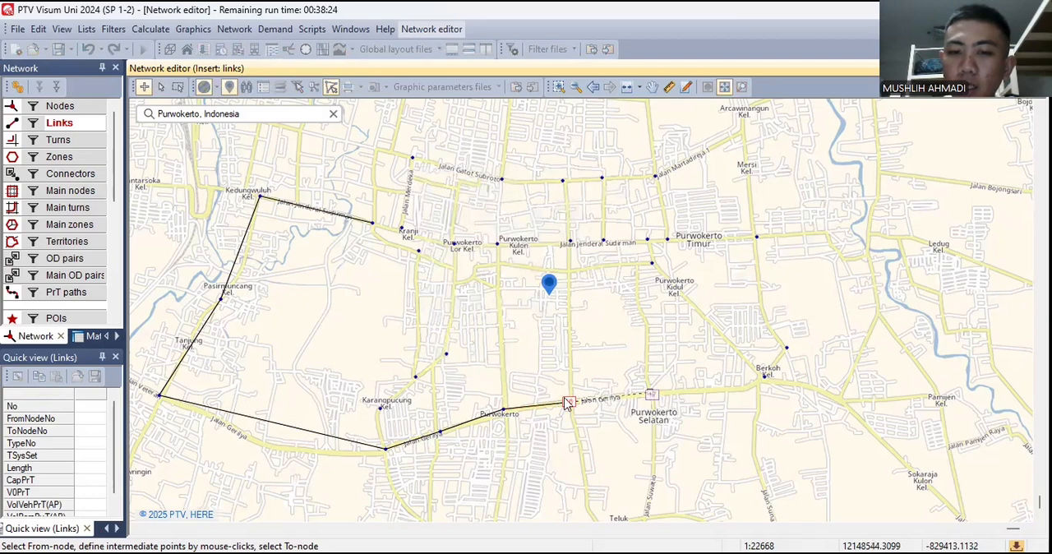
{"action": "left_click", "coordinate": [652, 394]}
{"action": "key", "text": "Return"}
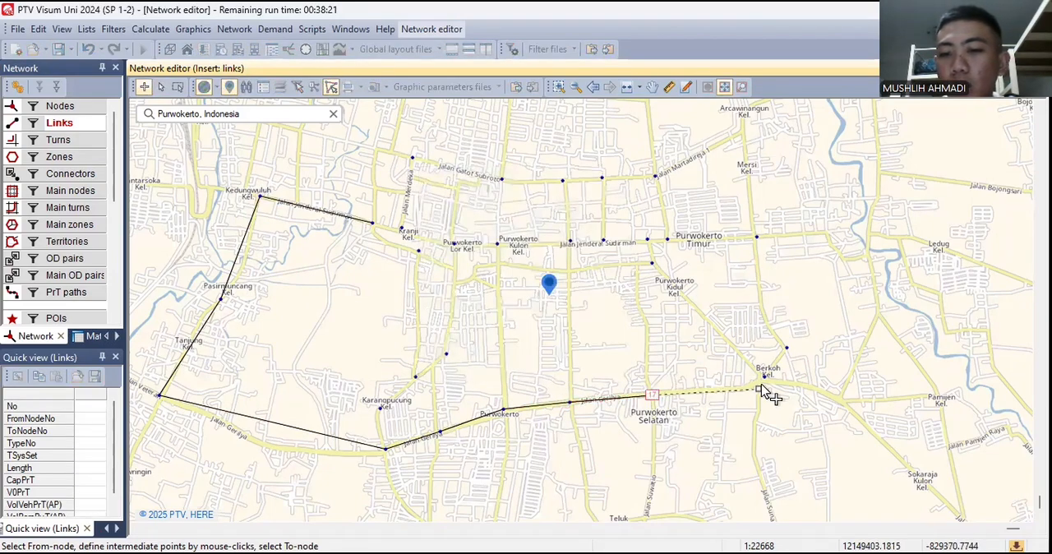
- Create links from node 17 to node 6 at Berkoh and from node 6 to node 5
{"action": "left_click", "coordinate": [759, 382]}
{"action": "left_click", "coordinate": [534, 364]}
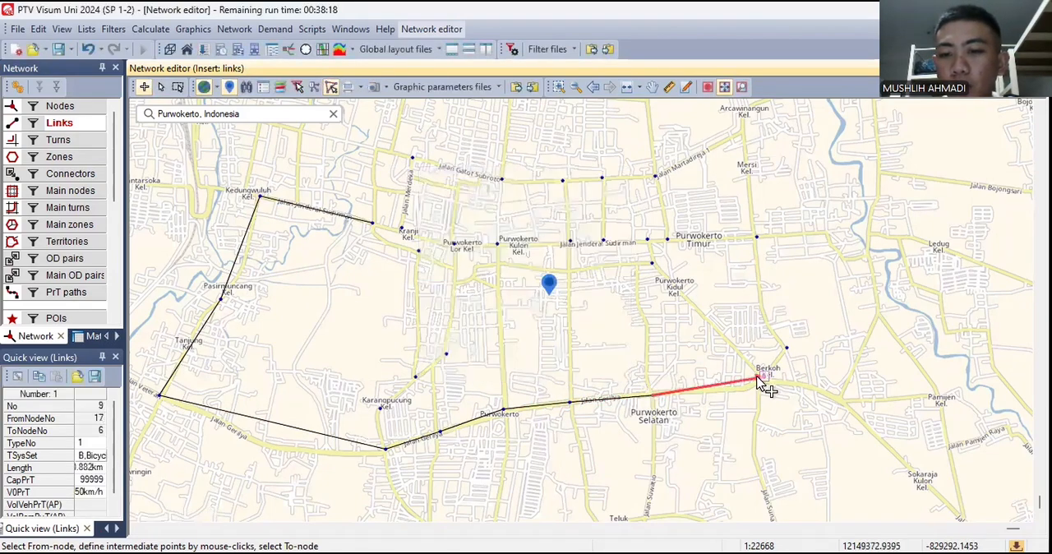
{"action": "left_click", "coordinate": [787, 348]}
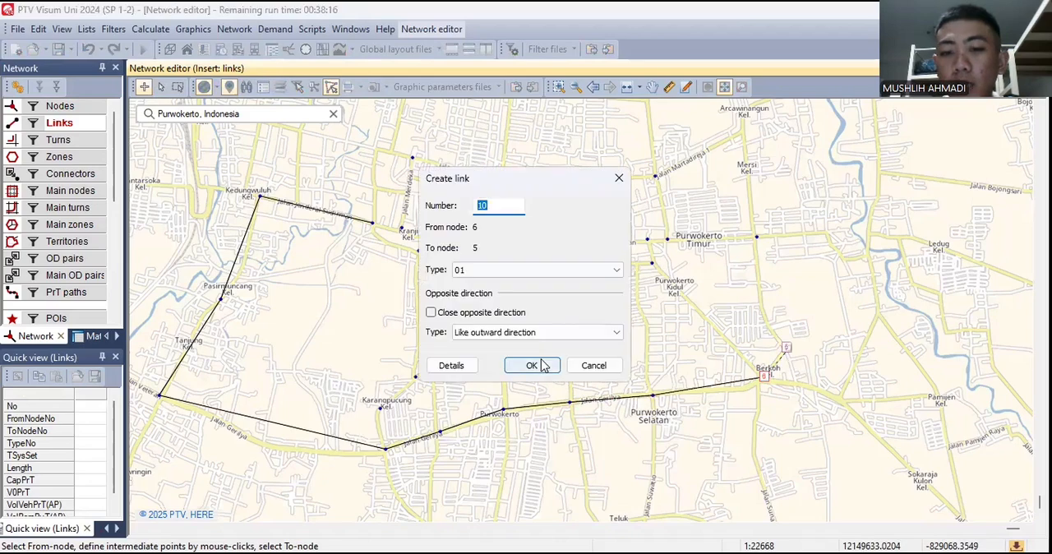
{"action": "left_click", "coordinate": [534, 365]}
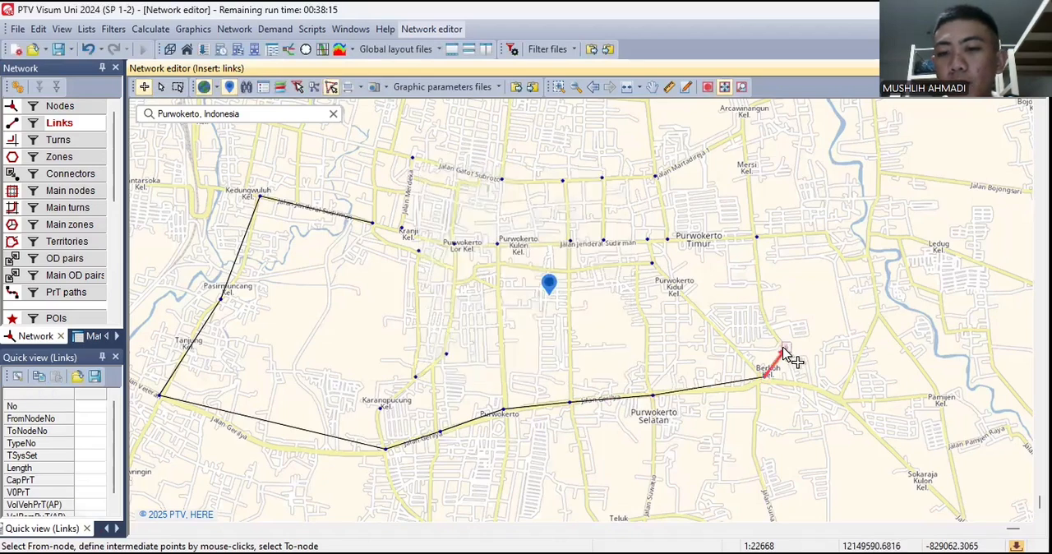
- Create links from node 5 north to node 4 and from node 4 west to node 3 at Purwokerto Timur
{"action": "left_click", "coordinate": [758, 239]}
{"action": "left_click", "coordinate": [533, 364]}
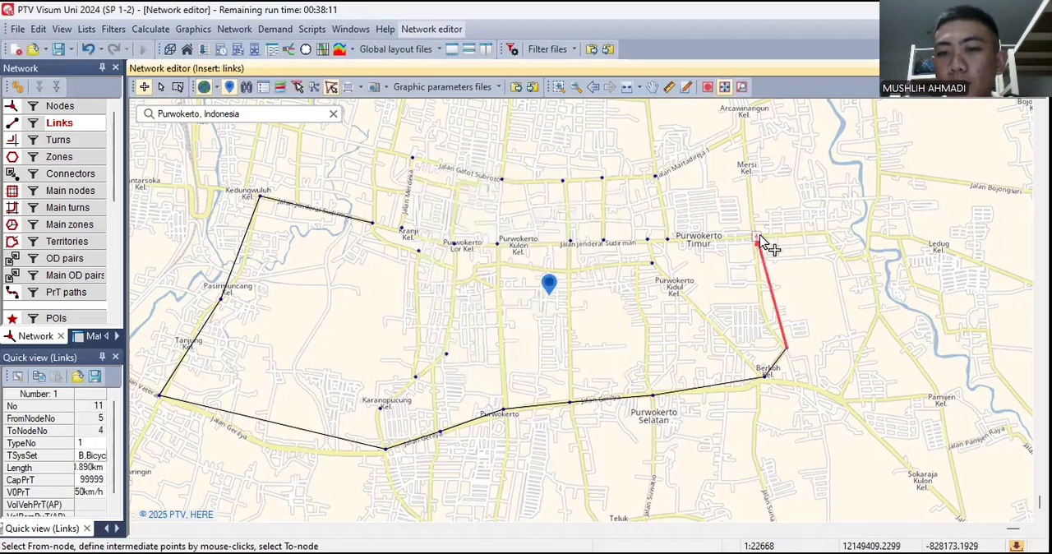
{"action": "left_click", "coordinate": [757, 237]}
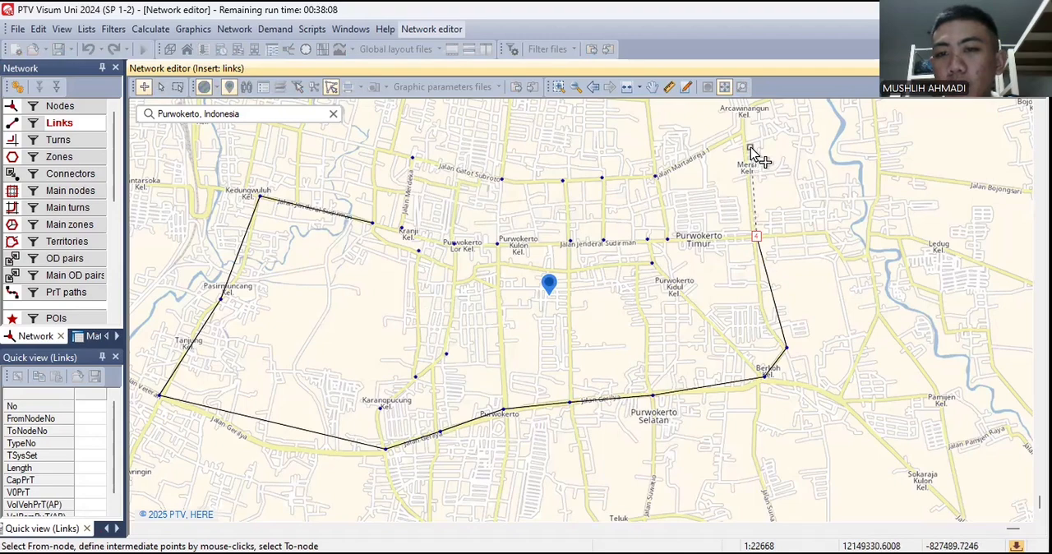
{"action": "left_click", "coordinate": [667, 240]}
{"action": "left_click", "coordinate": [534, 366]}
- Create links from node 3 north to node 2 and from node 2 west to node 20
{"action": "left_click", "coordinate": [667, 239]}
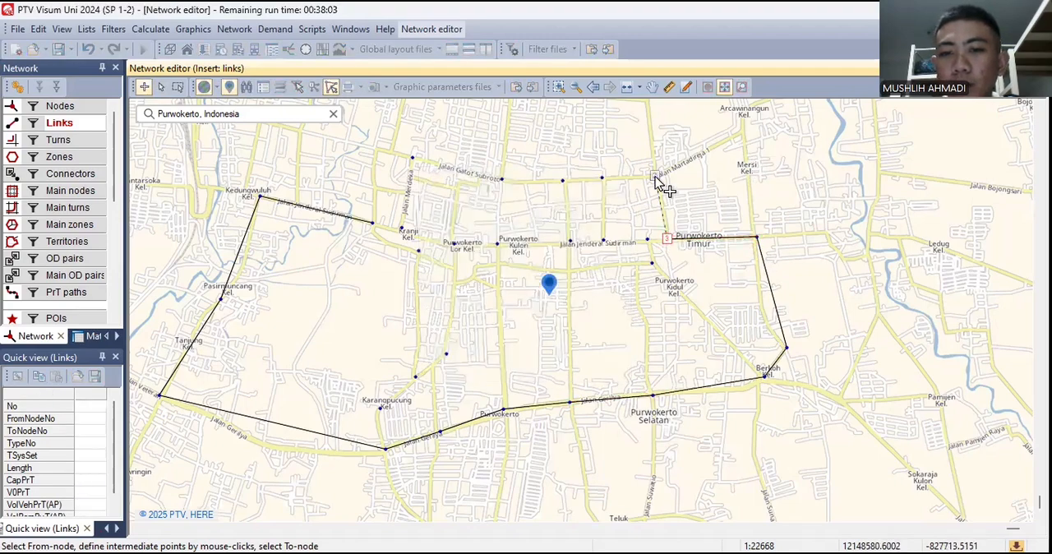
{"action": "left_click", "coordinate": [656, 177]}
{"action": "left_click", "coordinate": [534, 366]}
{"action": "left_click", "coordinate": [654, 176]}
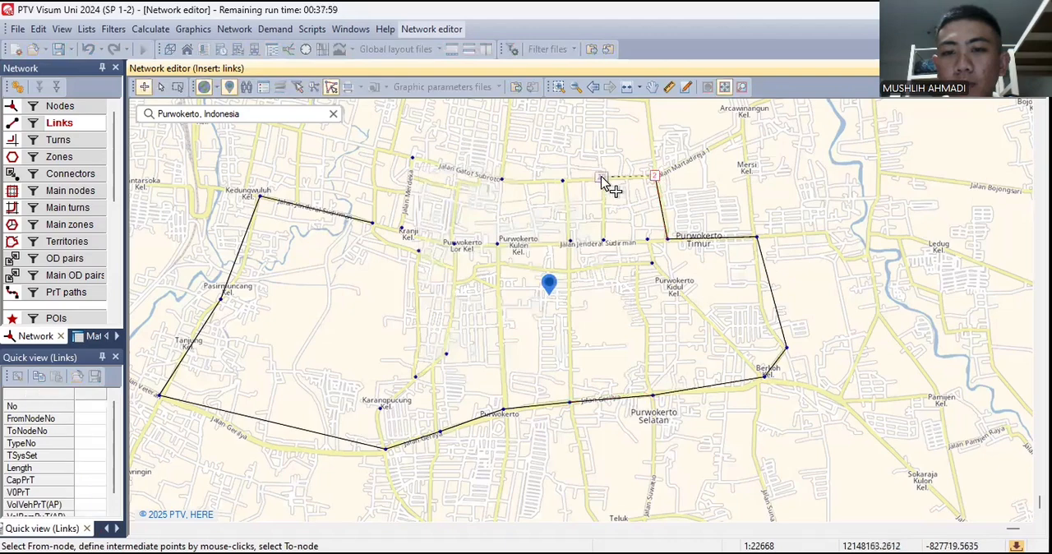
{"action": "left_click", "coordinate": [603, 178]}
{"action": "left_click", "coordinate": [532, 366]}
- Create two links running west toward Jalan Gatot Subroto: node 20 to node 21, and node 21 to node 1
{"action": "left_click", "coordinate": [602, 178]}
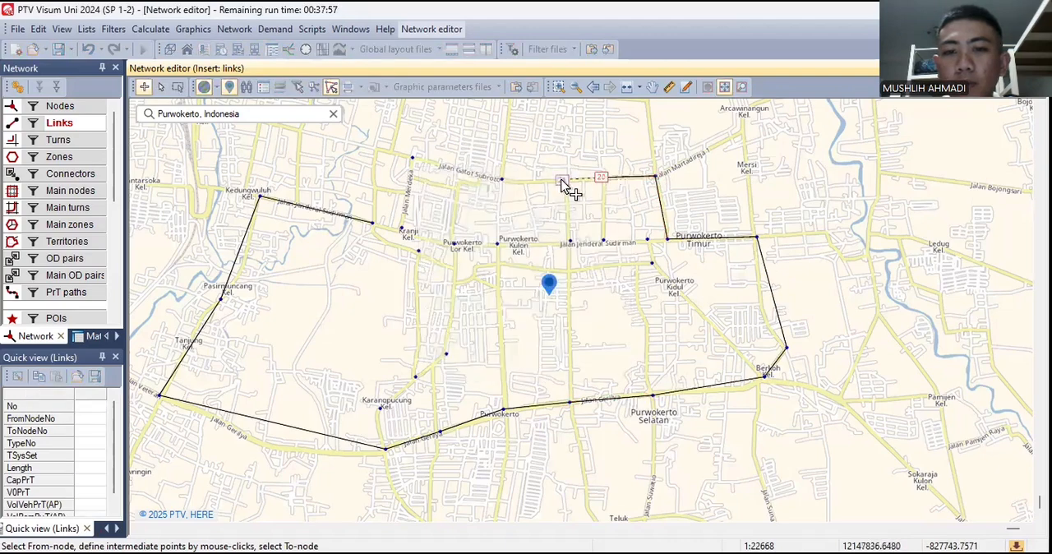
{"action": "left_click", "coordinate": [562, 180]}
{"action": "left_click", "coordinate": [534, 368]}
{"action": "left_click", "coordinate": [560, 181]}
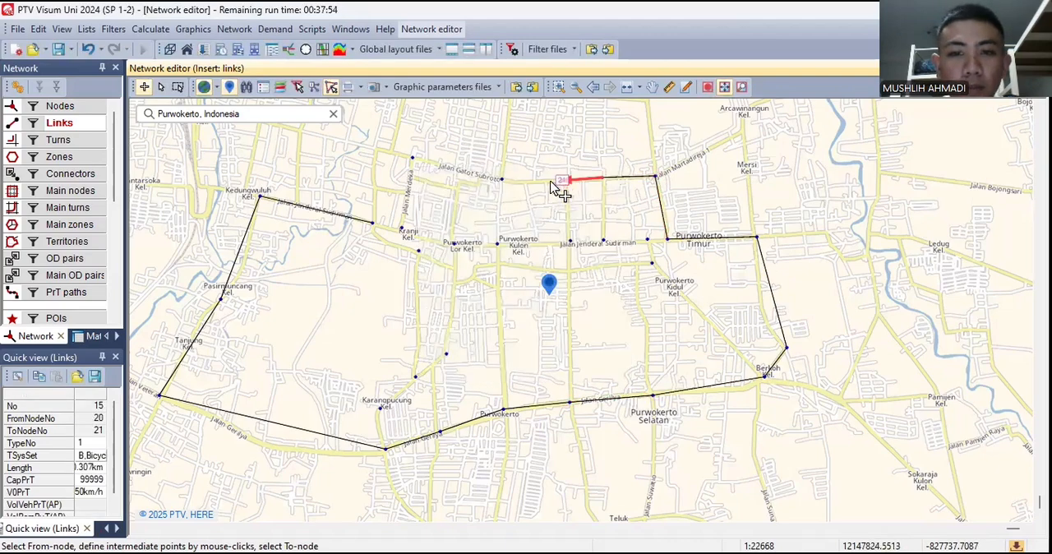
{"action": "left_click", "coordinate": [502, 180]}
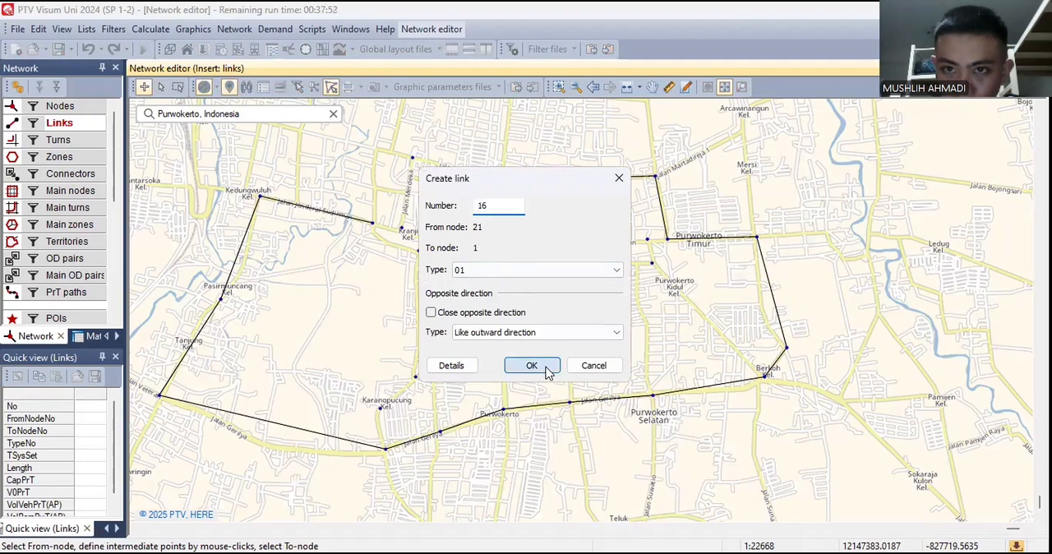
{"action": "left_click", "coordinate": [535, 370]}
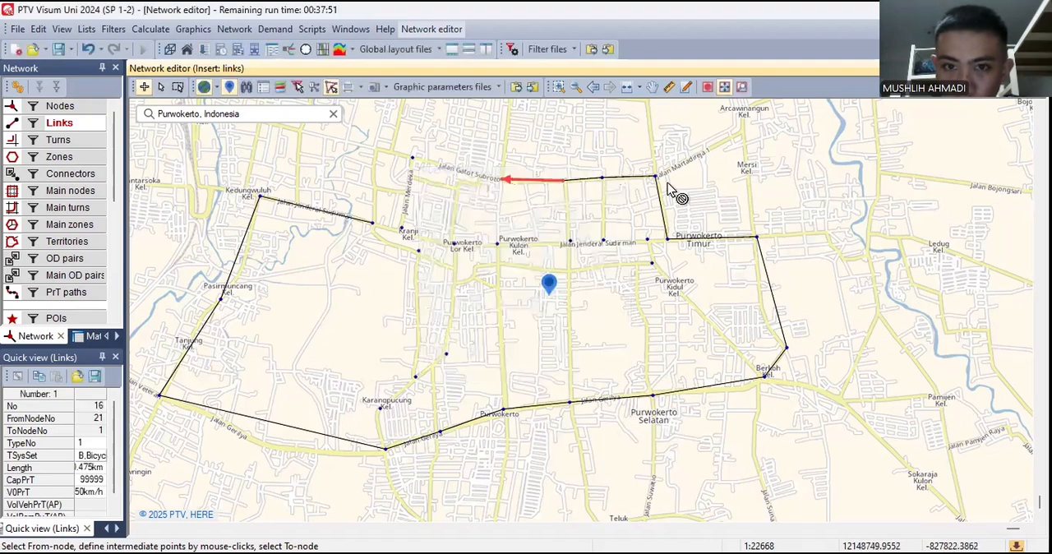
- Close the outer ring of links with node 1 to 8, node 8 to 9, and node 9 to 25, using type 01
{"action": "left_click", "coordinate": [413, 158]}
{"action": "left_click", "coordinate": [548, 364]}
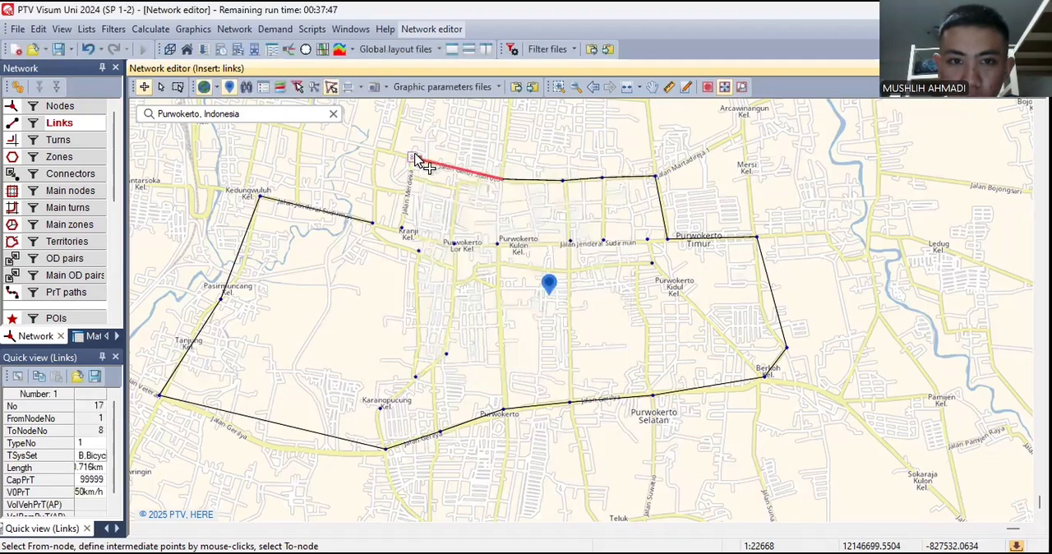
{"action": "left_click", "coordinate": [403, 229]}
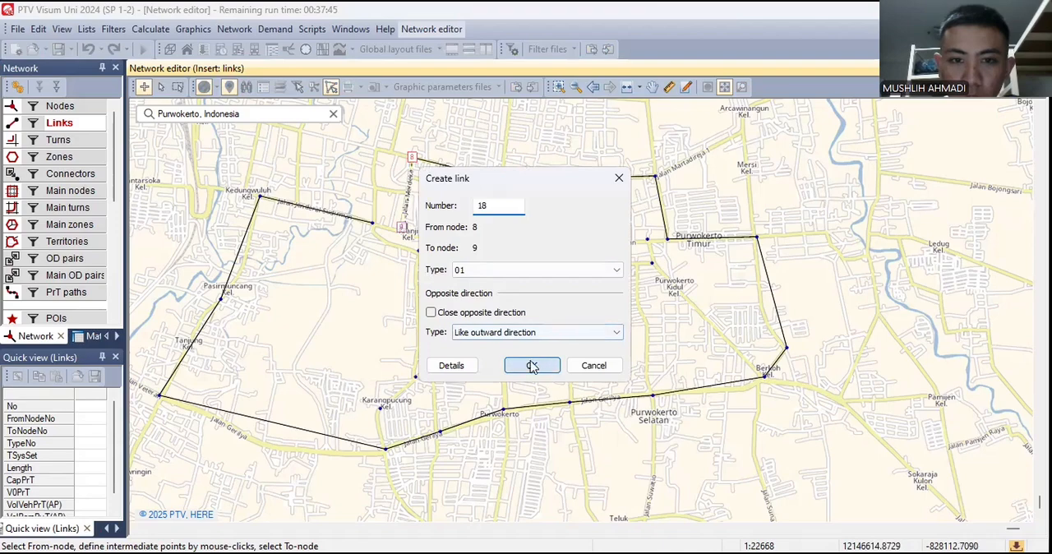
{"action": "left_click", "coordinate": [535, 364]}
{"action": "left_click", "coordinate": [377, 224]}
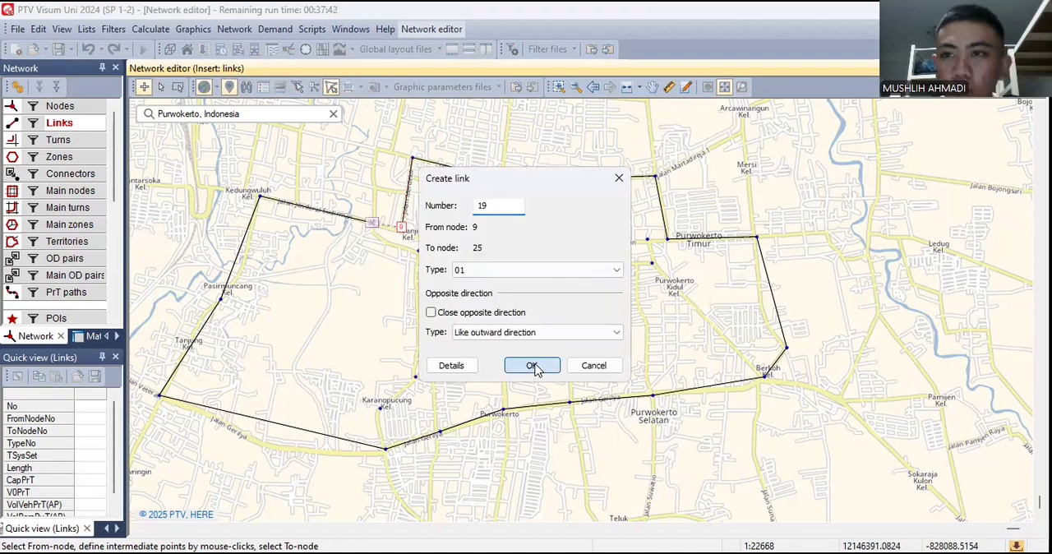
{"action": "left_click", "coordinate": [534, 364]}
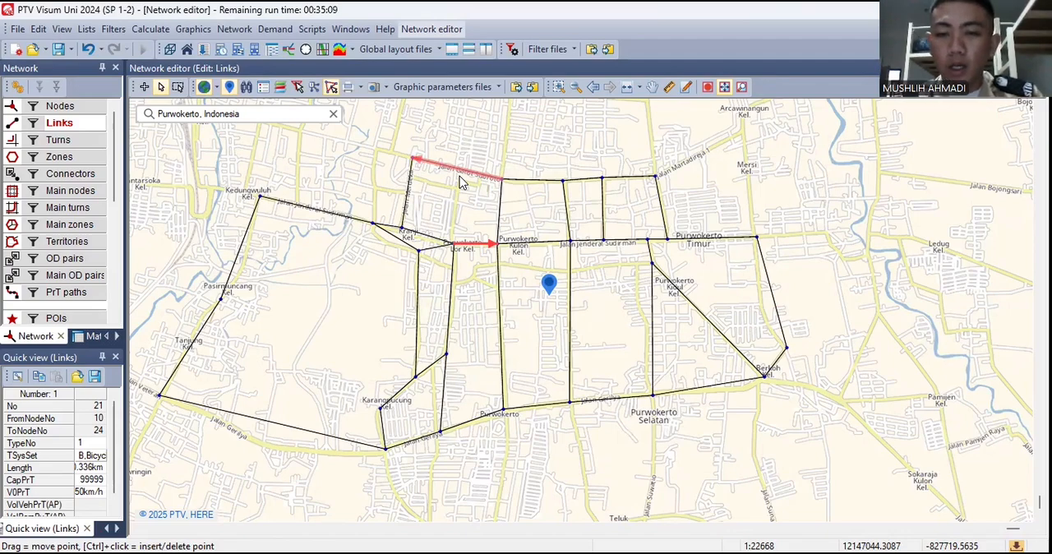
- Insert an intermediate point in the link between nodes 7 and 29 and shift it slightly south onto the road
{"action": "left_click", "coordinate": [243, 242]}
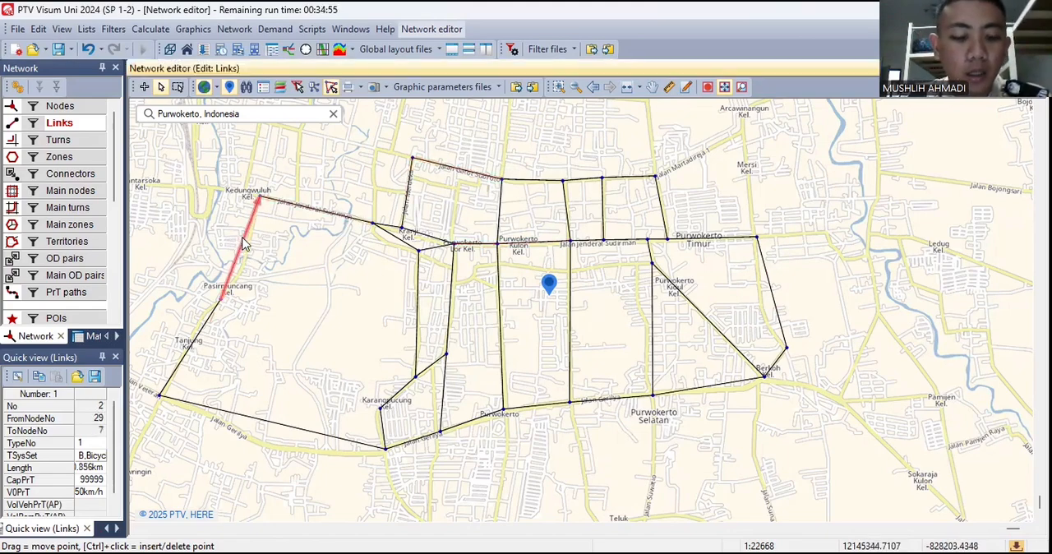
{"action": "left_click", "coordinate": [332, 88]}
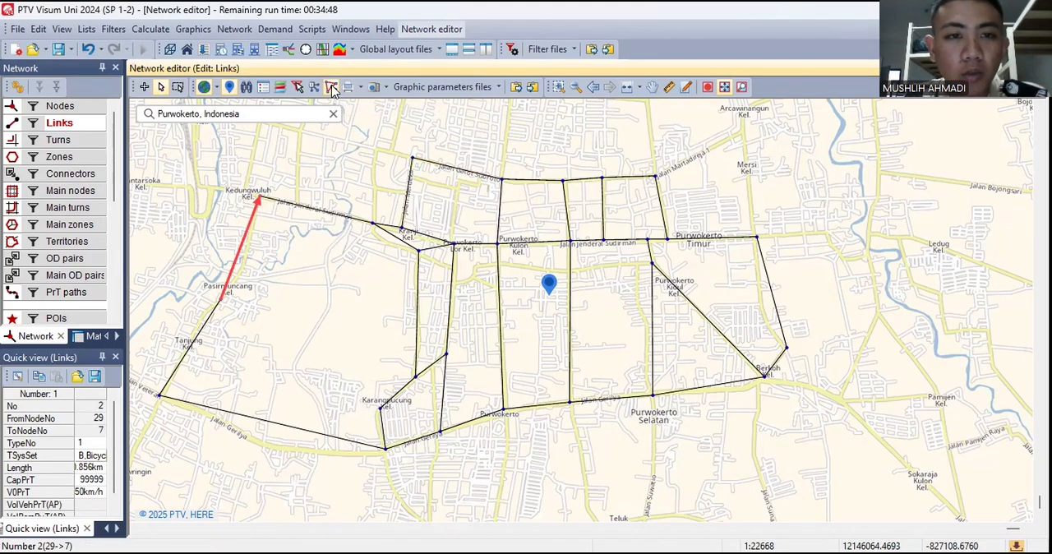
{"action": "left_click", "coordinate": [242, 241], "text": "ctrl"}
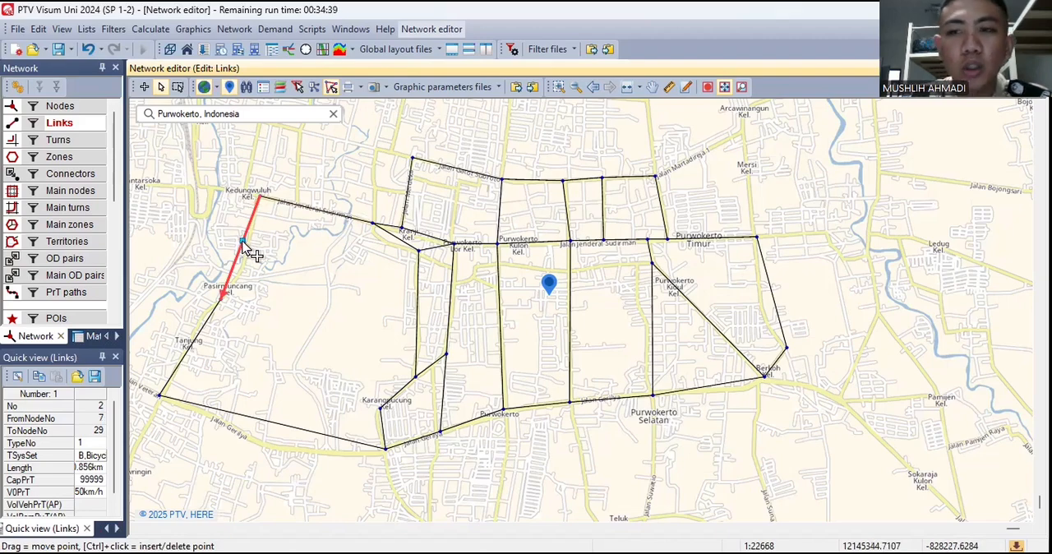
{"action": "left_click_drag", "start_coordinate": [242, 243], "coordinate": [245, 256]}
- Reshape the link between nodes 14 and 13 with two intermediate points so it follows the curve of Jalan Gerilya
{"action": "left_click", "coordinate": [271, 423]}
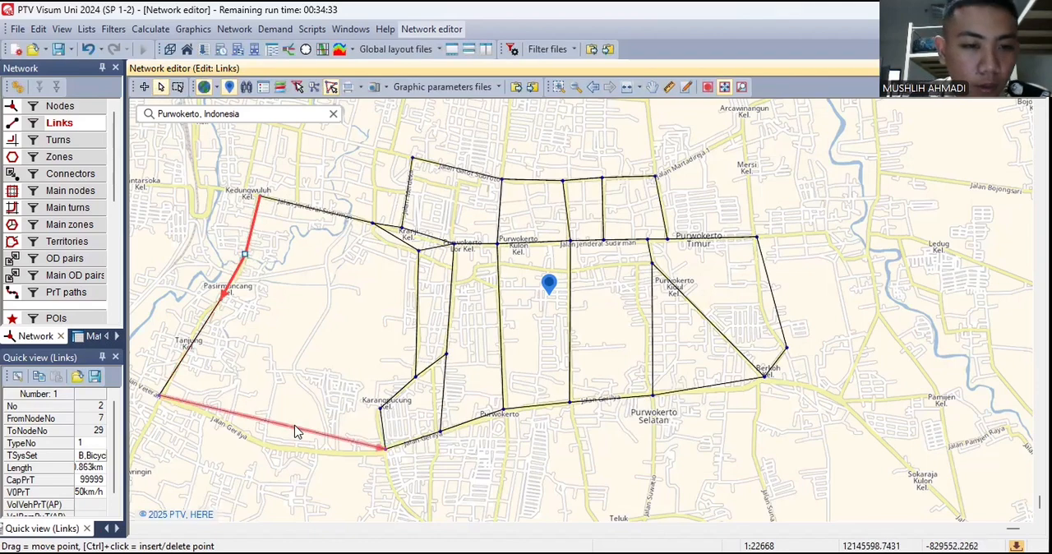
{"action": "left_click", "coordinate": [278, 424]}
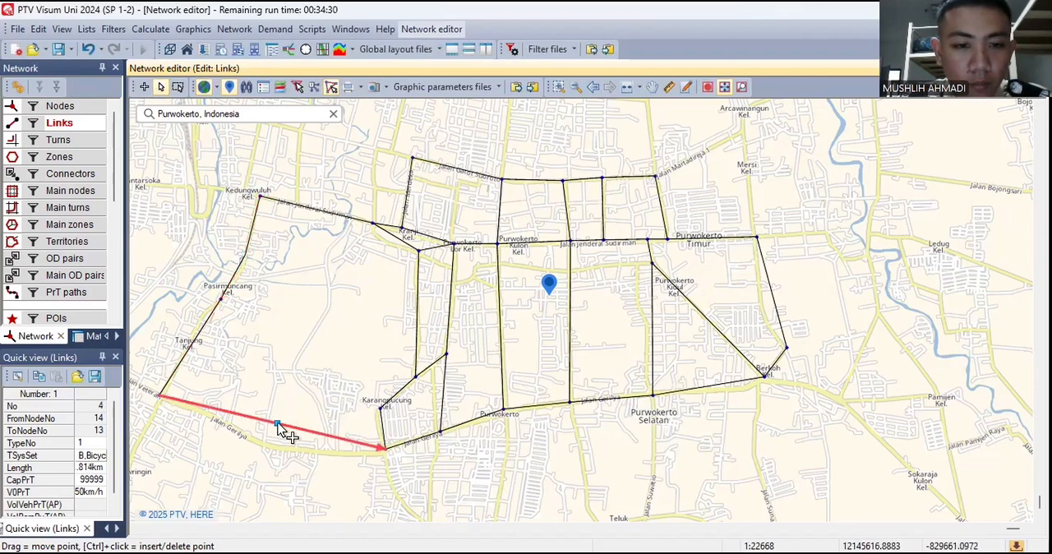
{"action": "left_click_drag", "start_coordinate": [278, 425], "coordinate": [272, 445]}
{"action": "left_click_drag", "start_coordinate": [336, 457], "coordinate": [336, 453]}
- Bend the links between nodes 12 and 13 and between nodes 4 and 5 onto their roads with one intermediate point each
{"action": "left_click", "coordinate": [382, 422]}
{"action": "left_click", "coordinate": [382, 423], "text": "ctrl"}
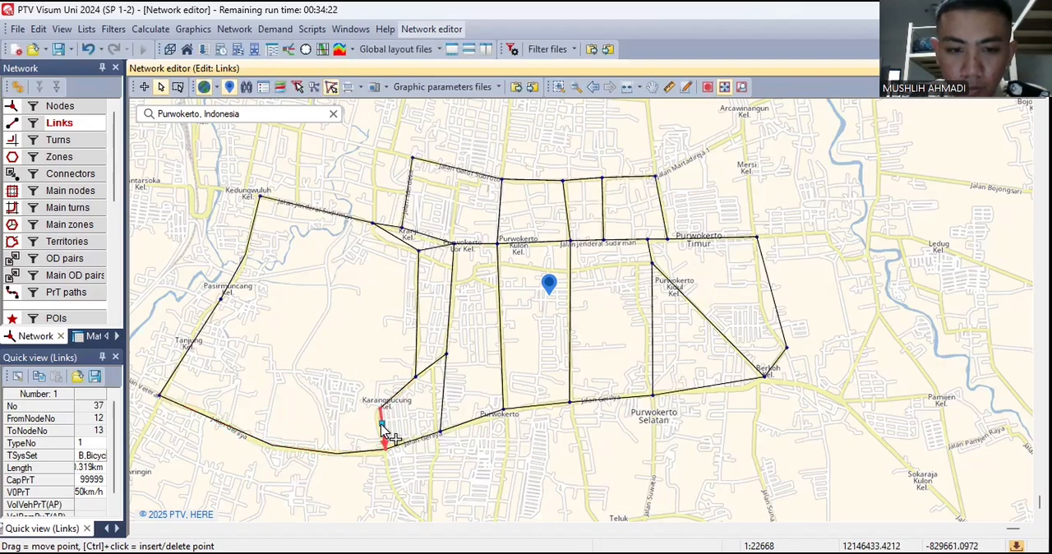
{"action": "left_click_drag", "start_coordinate": [382, 423], "coordinate": [376, 425]}
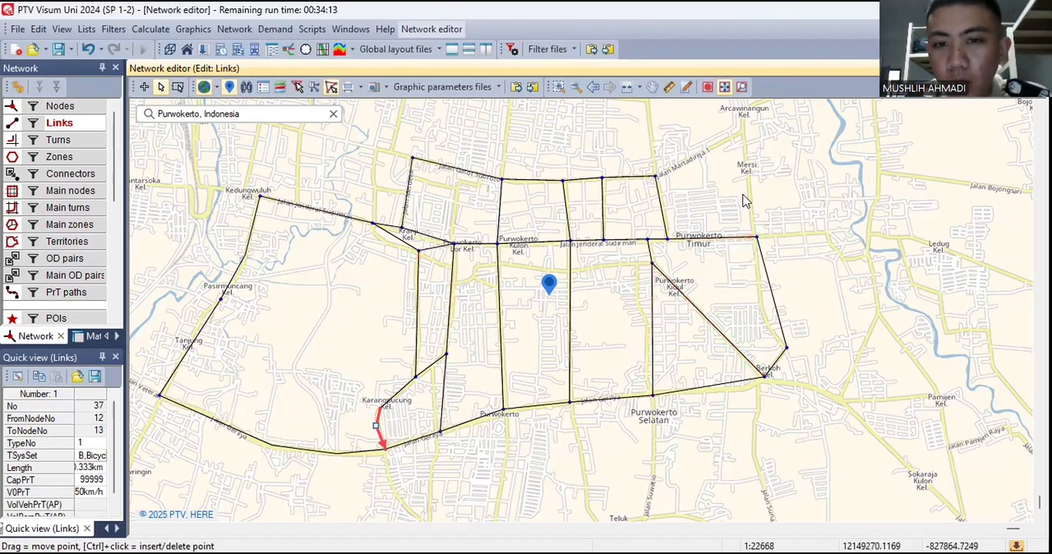
{"action": "left_click", "coordinate": [779, 318]}
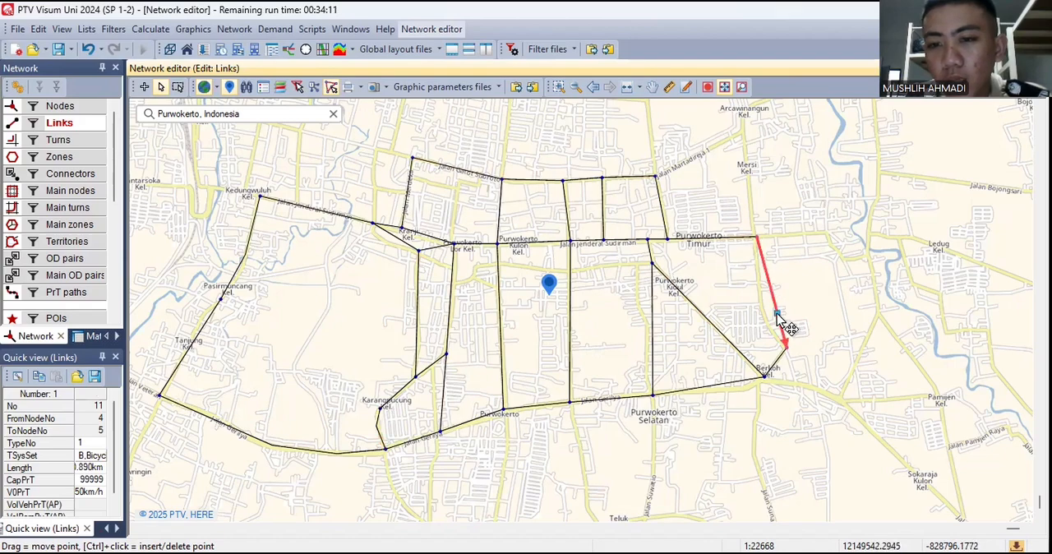
{"action": "left_click_drag", "start_coordinate": [776, 315], "coordinate": [767, 318]}
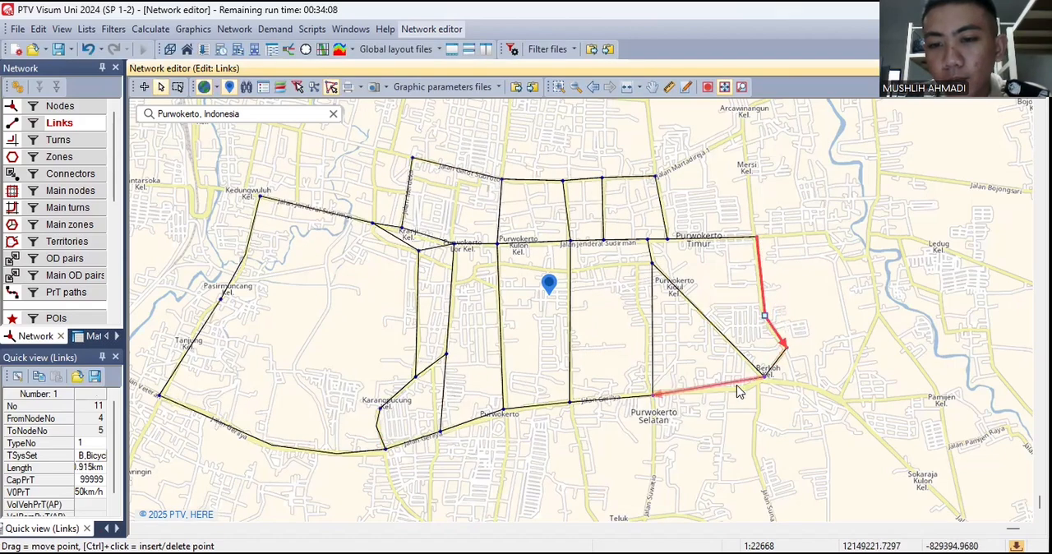
- Bend the links between nodes 6 and 17 and between nodes 25 and 26 onto their roads with one intermediate point each
{"action": "left_click", "coordinate": [737, 383]}
{"action": "left_click_drag", "start_coordinate": [737, 384], "coordinate": [745, 387]}
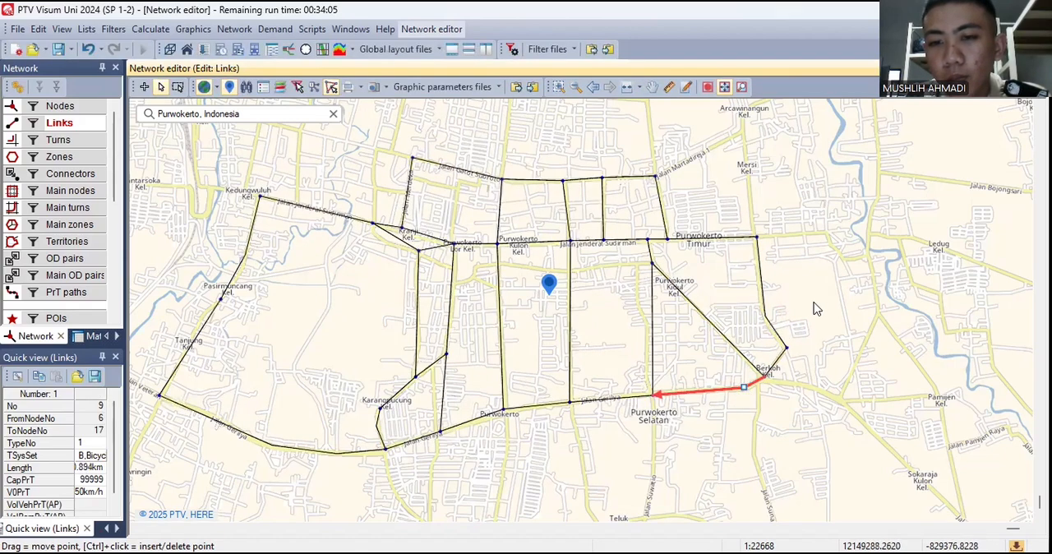
{"action": "left_click", "coordinate": [393, 237]}
{"action": "left_click_drag", "start_coordinate": [387, 239], "coordinate": [374, 241]}
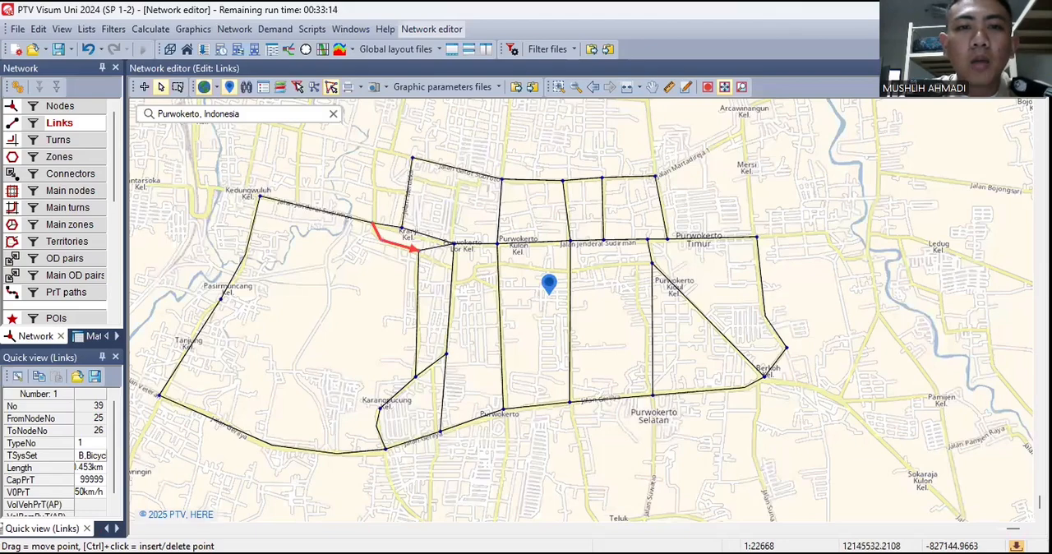
- Create a new transport system with the code LRT and the name LRT
{"action": "left_click", "coordinate": [277, 29]}
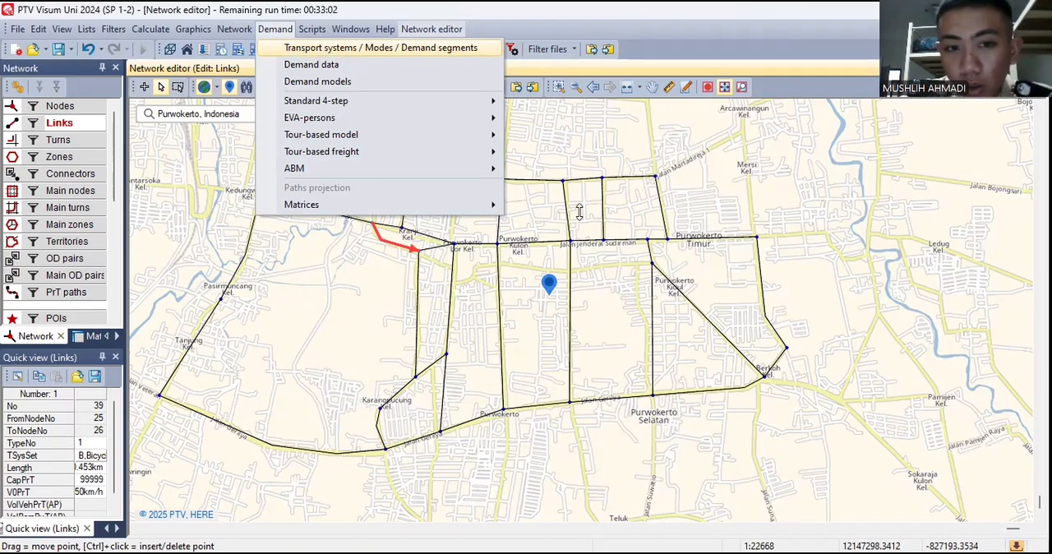
{"action": "left_click", "coordinate": [306, 51]}
{"action": "left_click", "coordinate": [635, 269]}
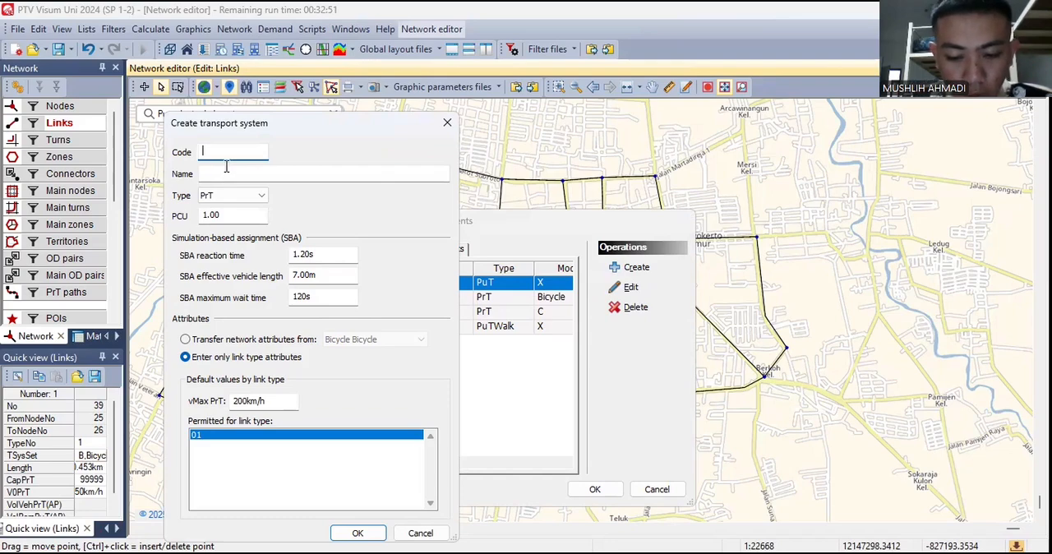
{"action": "type", "text": "lrt"}
{"action": "key", "text": "BackSpace"}
{"action": "key", "text": "BackSpace"}
{"action": "key", "text": "BackSpace"}
{"action": "type", "text": "L"}
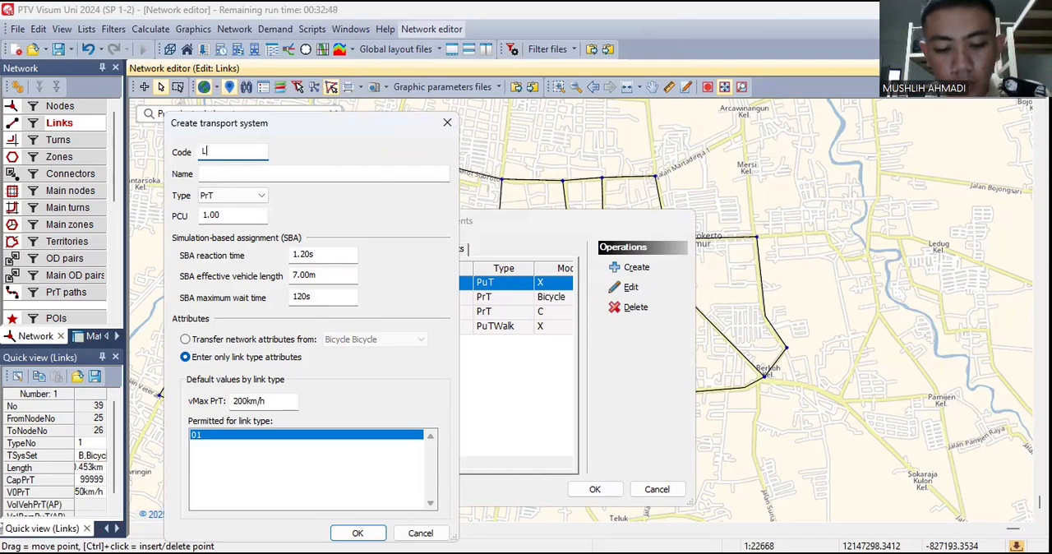
{"action": "type", "text": "RT"}
{"action": "left_click", "coordinate": [225, 170]}
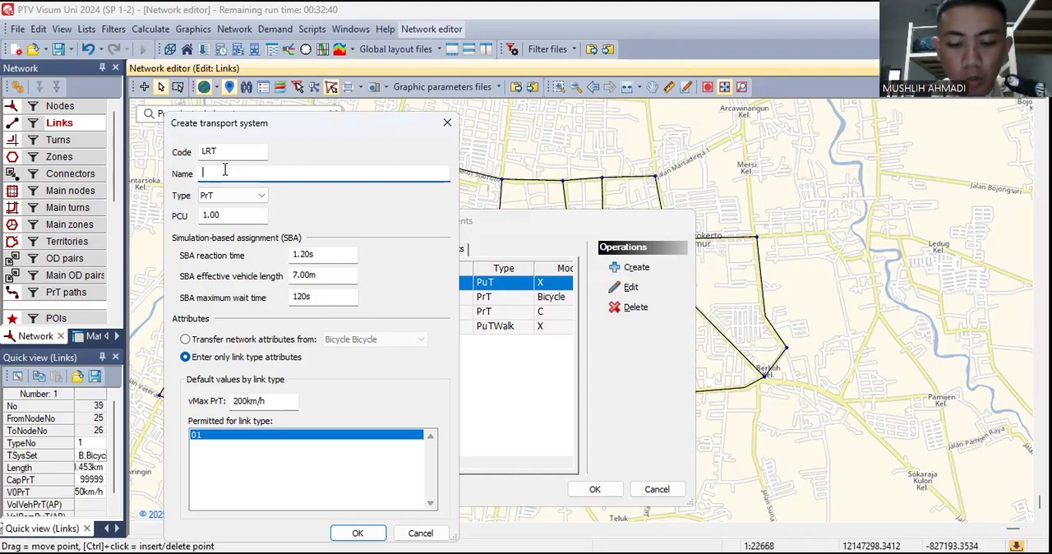
{"action": "type", "text": "LRT"}
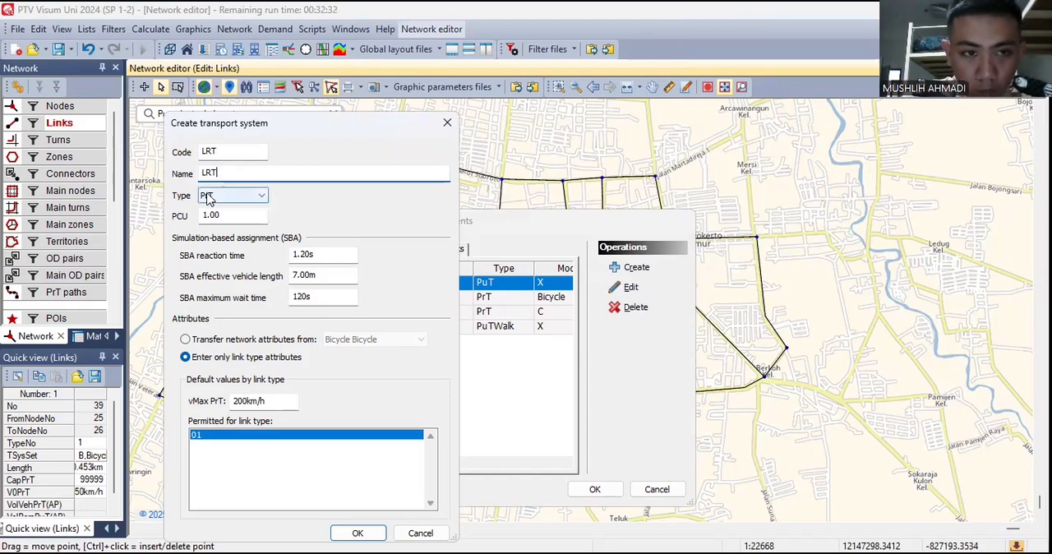
- Set the LRT transport system's type to PuT and save it without selecting a permitted mode
{"action": "left_click", "coordinate": [230, 197]}
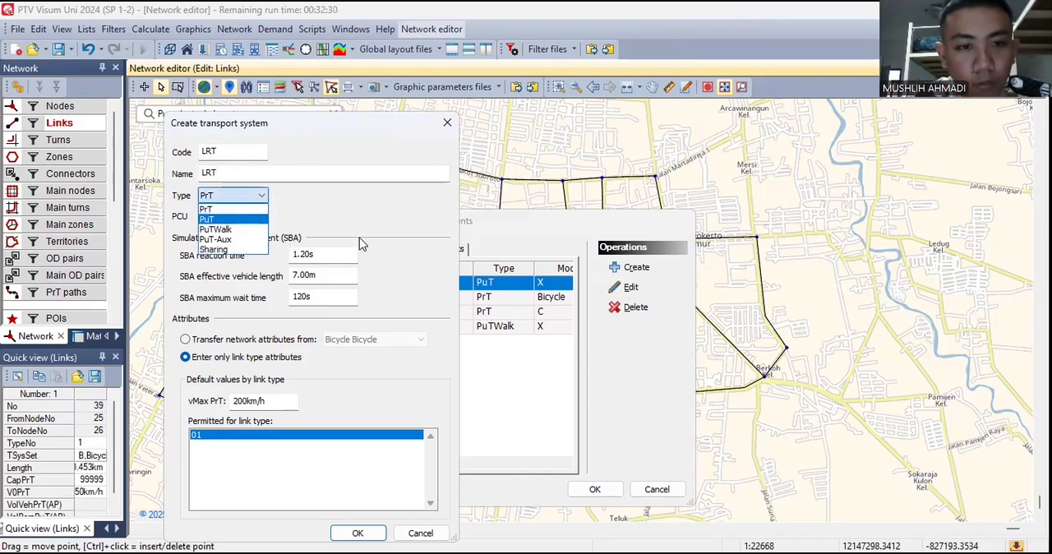
{"action": "left_click", "coordinate": [228, 218]}
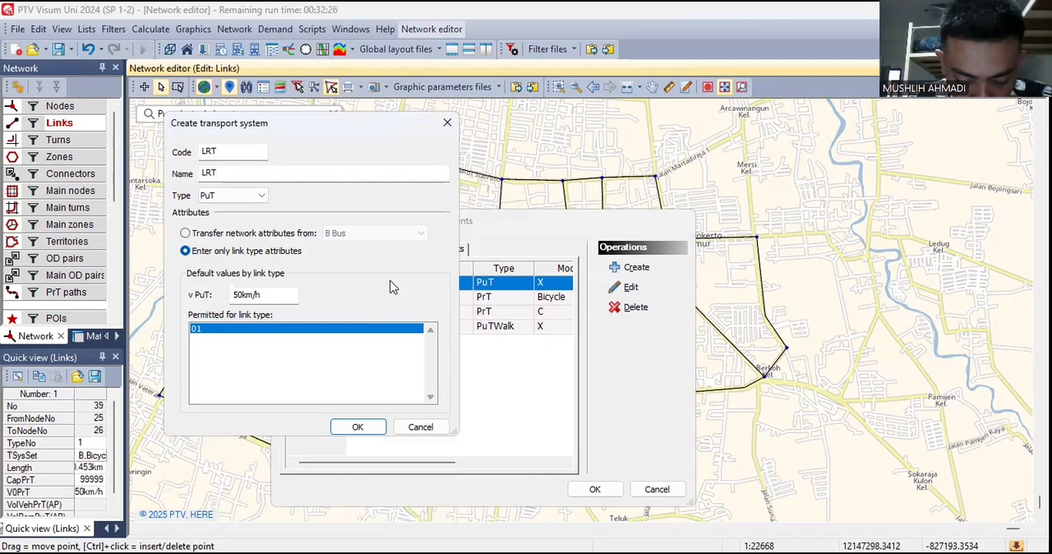
{"action": "left_click", "coordinate": [362, 428]}
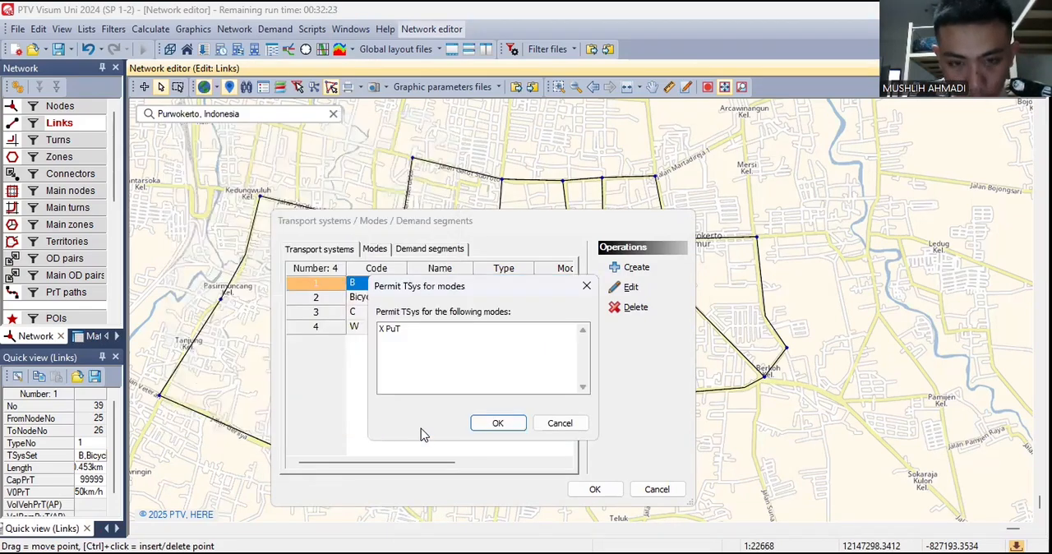
{"action": "left_click", "coordinate": [497, 424]}
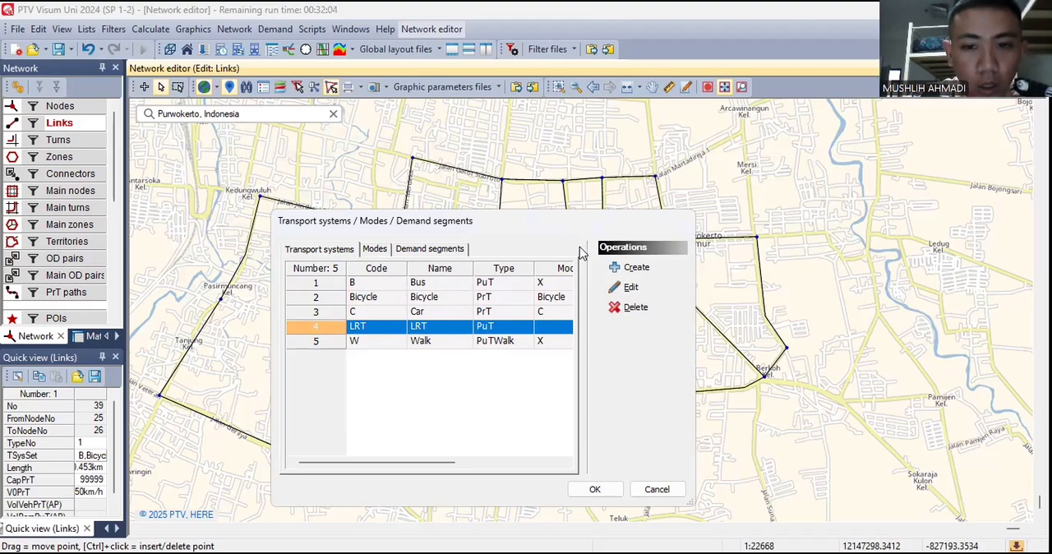
{"action": "left_click", "coordinate": [596, 490]}
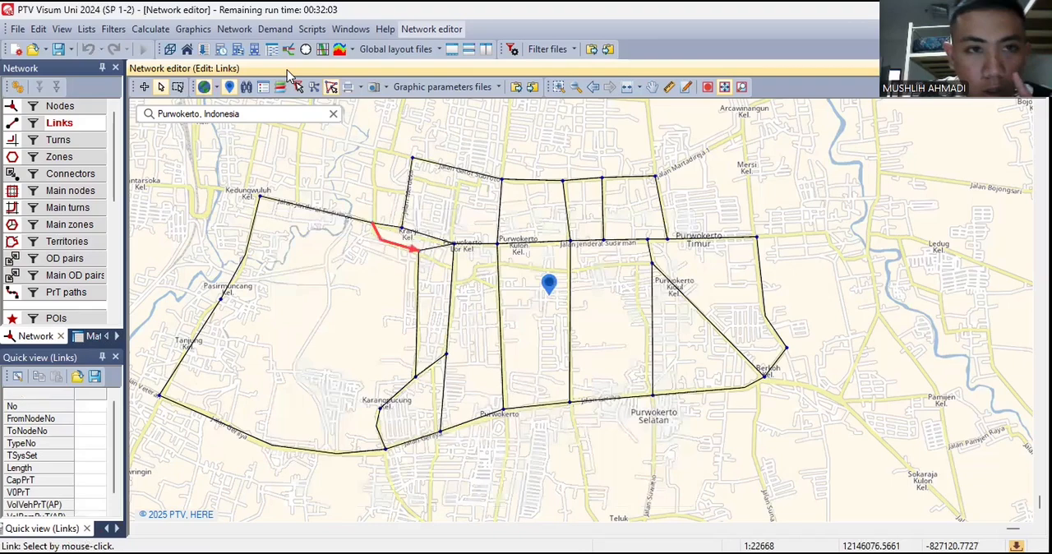
- Create the first PuT vehicle unit with code 01 and name Mikro Bus
{"action": "left_click", "coordinate": [271, 29]}
{"action": "mouse_move", "coordinate": [246, 30]}
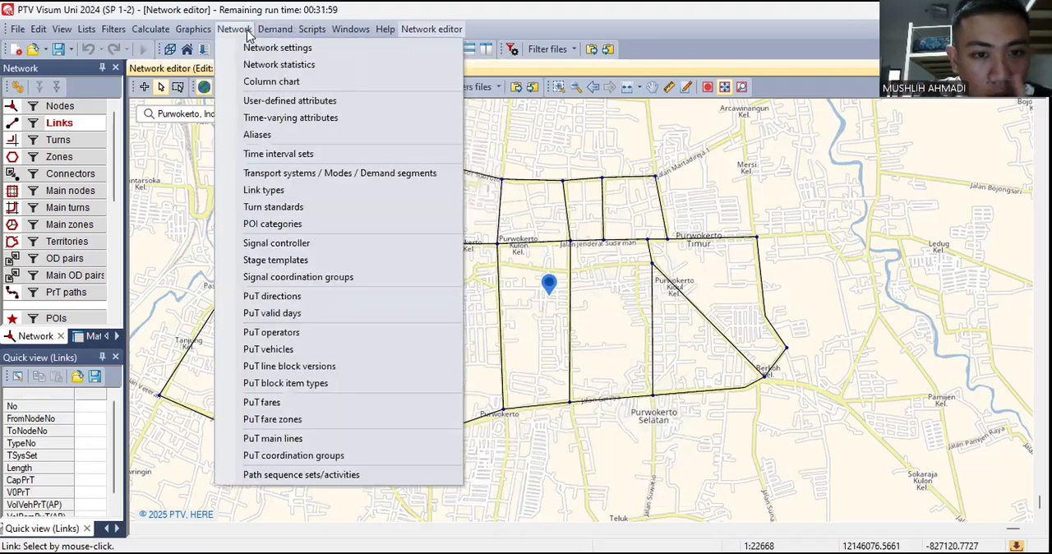
{"action": "left_click", "coordinate": [264, 352]}
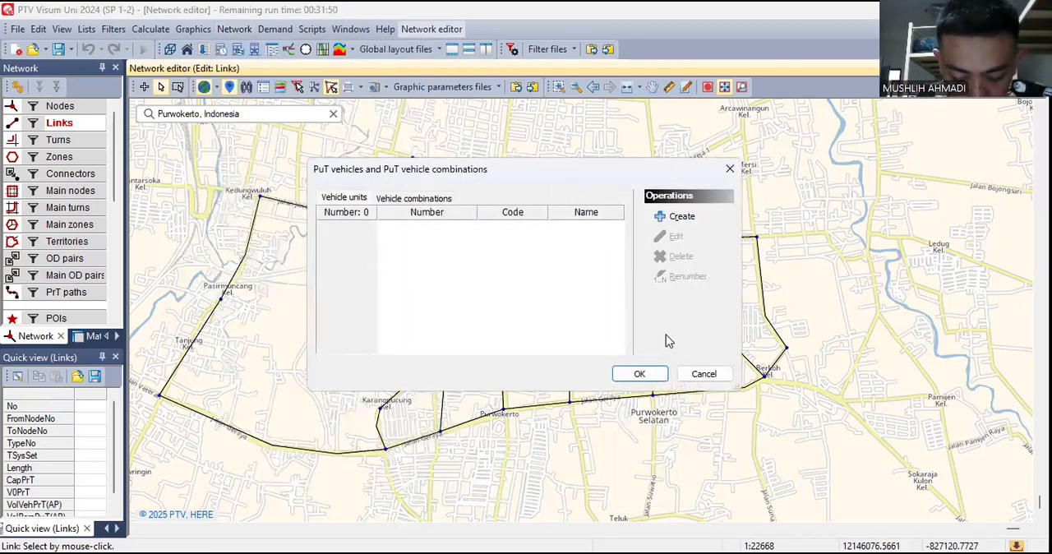
{"action": "left_click", "coordinate": [678, 217]}
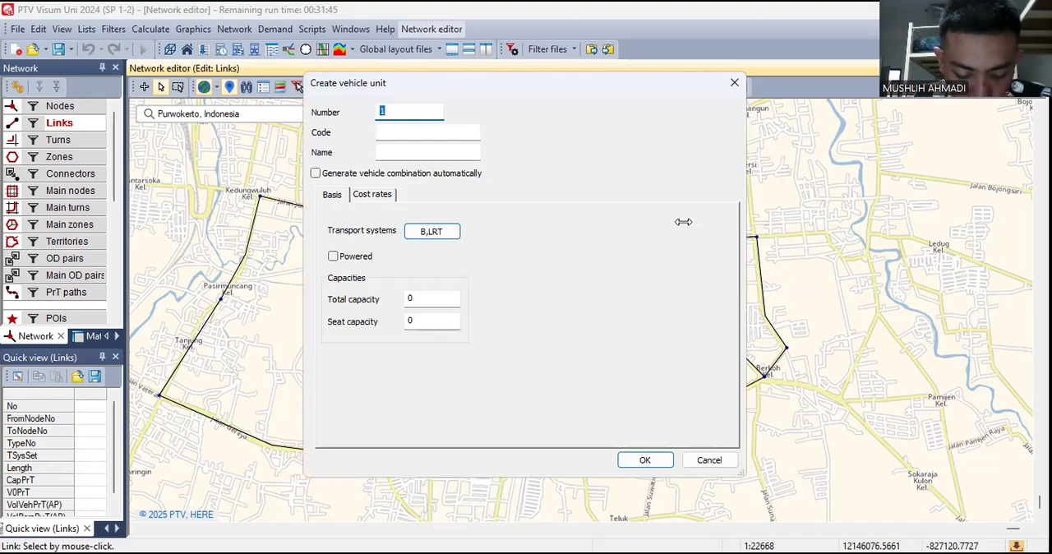
{"action": "left_click", "coordinate": [409, 133]}
{"action": "type", "text": "01"}
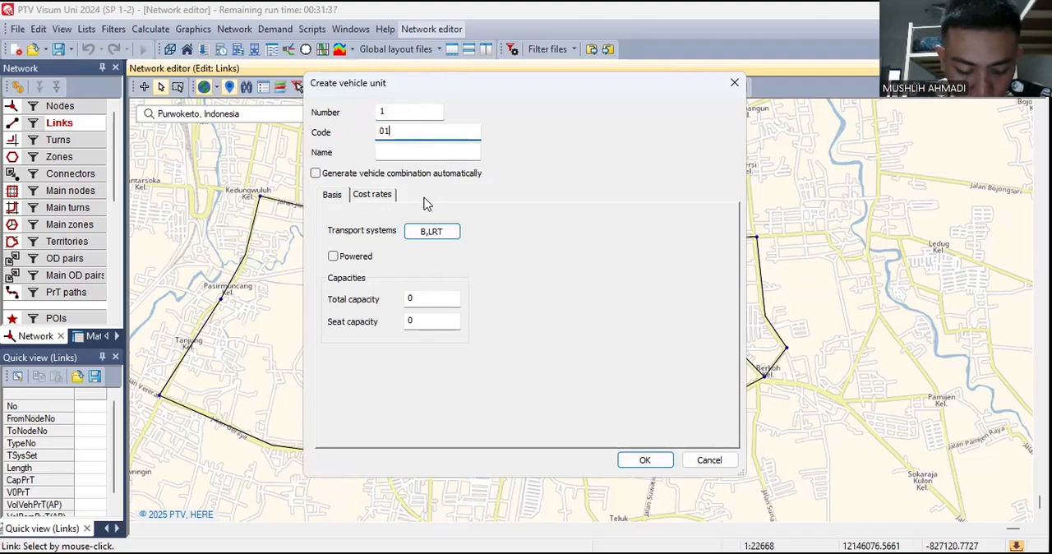
{"action": "left_click", "coordinate": [433, 154]}
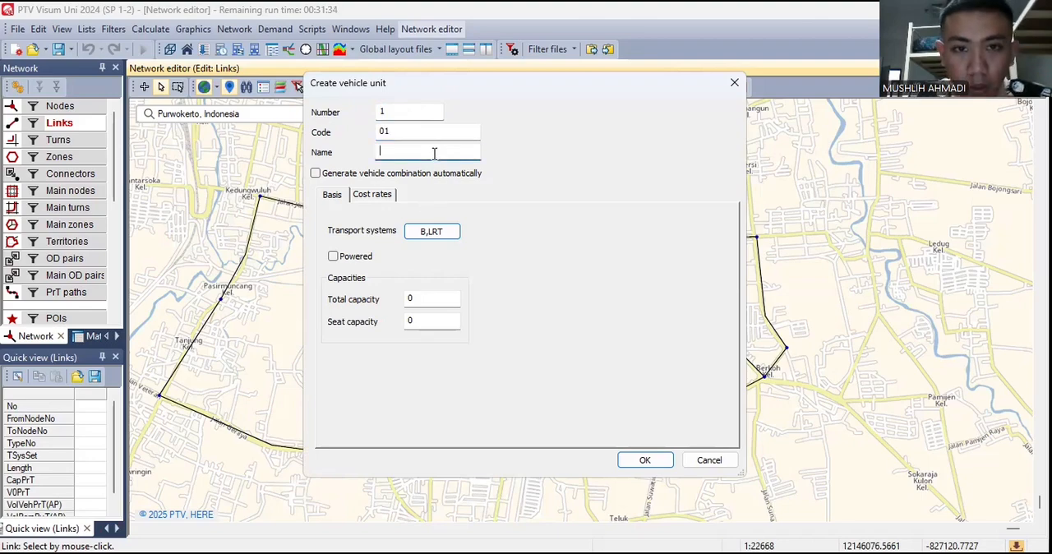
{"action": "type", "text": "mobil2"}
{"action": "key", "text": "BackSpace"}
{"action": "key", "text": "BackSpace"}
{"action": "key", "text": "BackSpace"}
{"action": "key", "text": "BackSpace"}
{"action": "key", "text": "BackSpace"}
{"action": "key", "text": "BackSpace"}
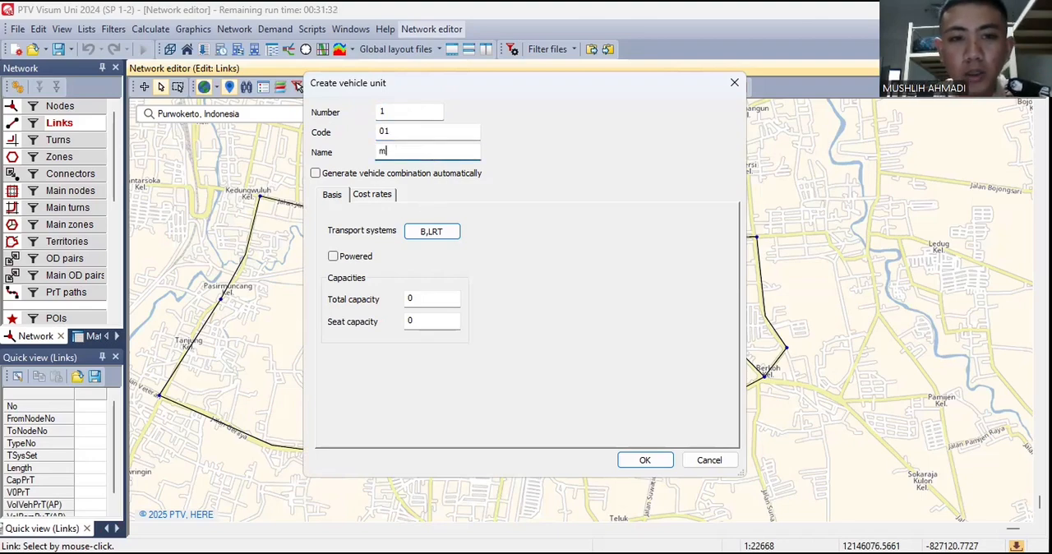
{"action": "type", "text": "Mikro Bus"}
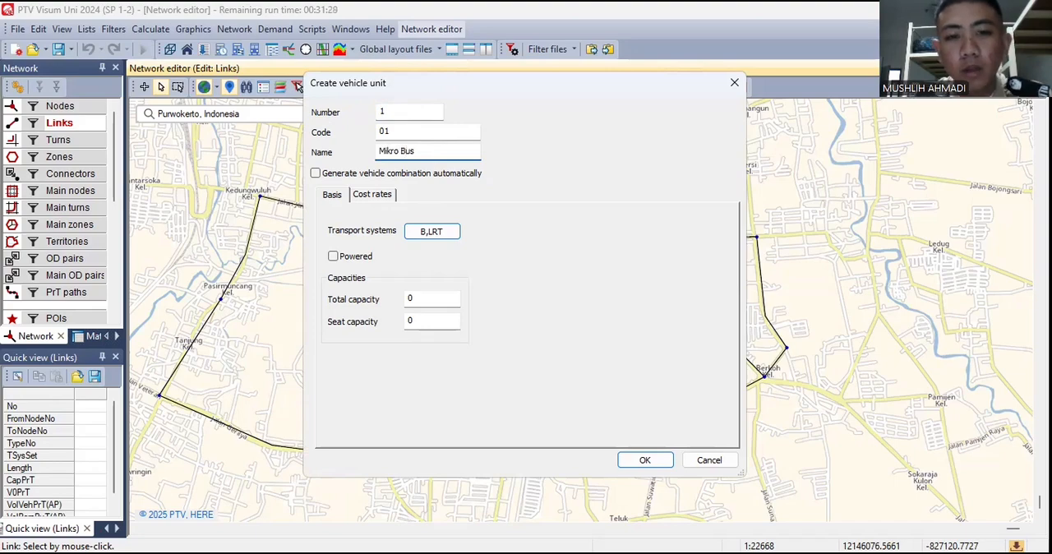
- Set the Mikro Bus unit's total capacity to 15 and seat capacity to 10, and save the unit
{"action": "left_click", "coordinate": [429, 299]}
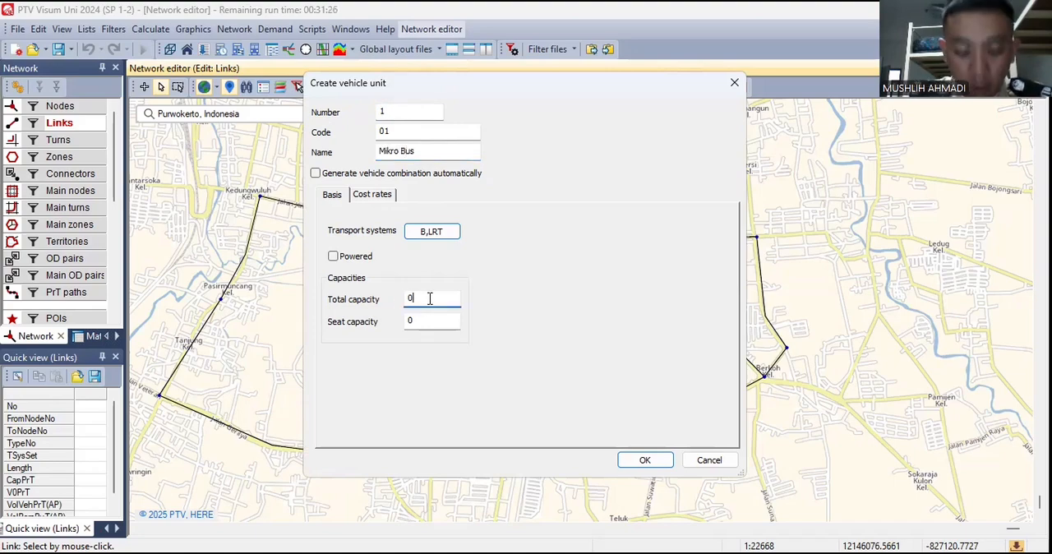
{"action": "type", "text": "10"}
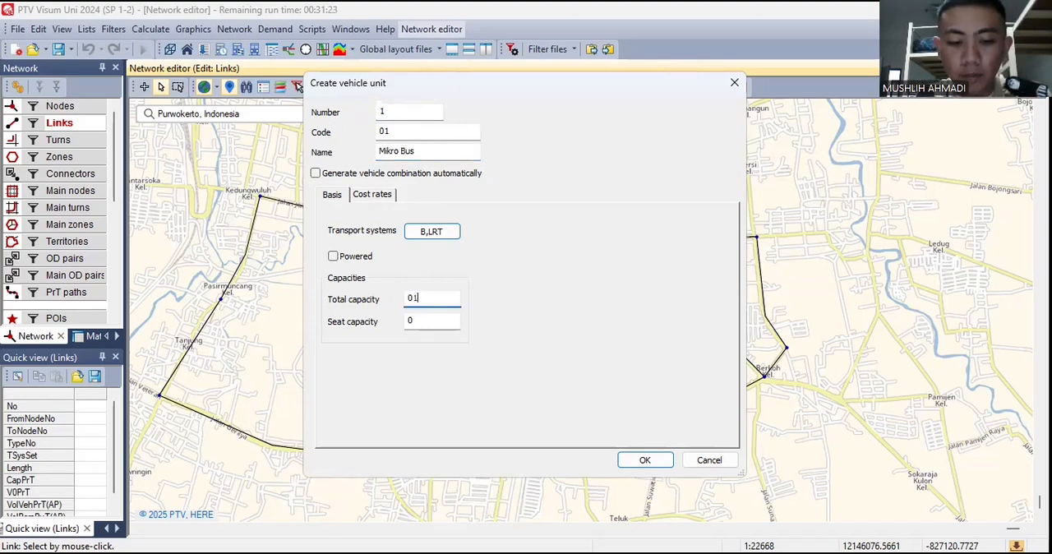
{"action": "key", "text": "BackSpace"}
{"action": "key", "text": "BackSpace"}
{"action": "key", "text": "BackSpace"}
{"action": "type", "text": "15"}
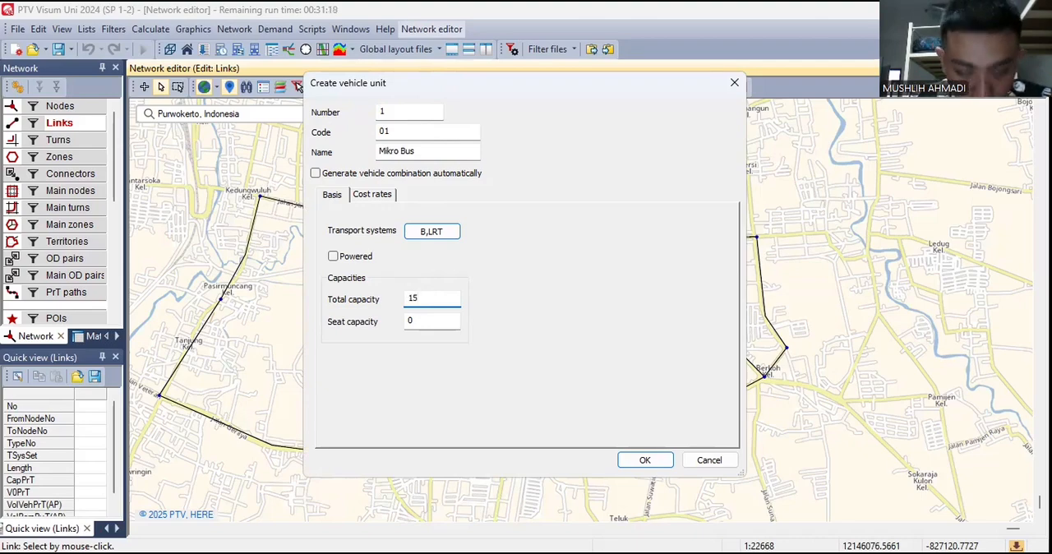
{"action": "left_click", "coordinate": [430, 324]}
{"action": "key", "text": "BackSpace"}
{"action": "type", "text": "10"}
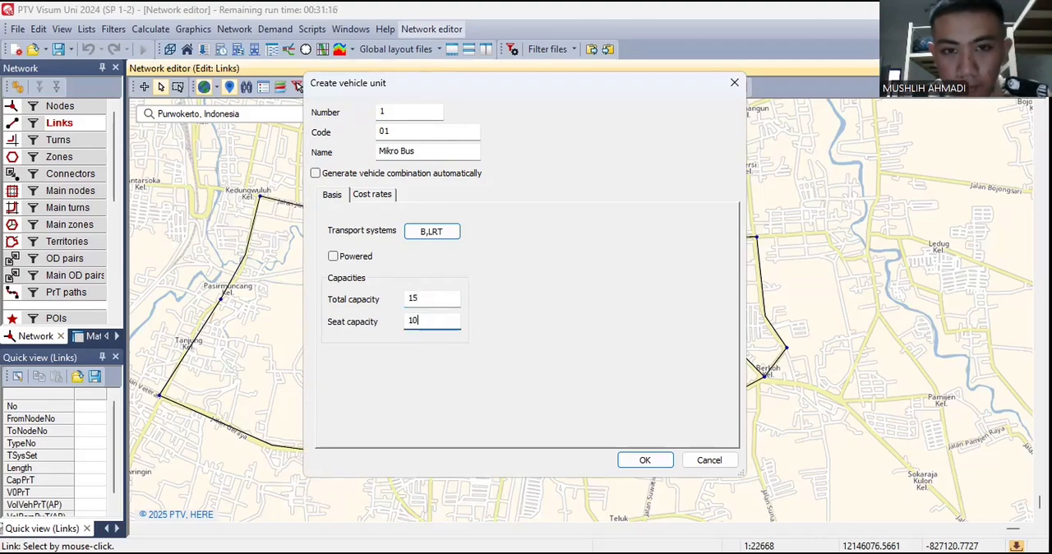
{"action": "left_click", "coordinate": [644, 460]}
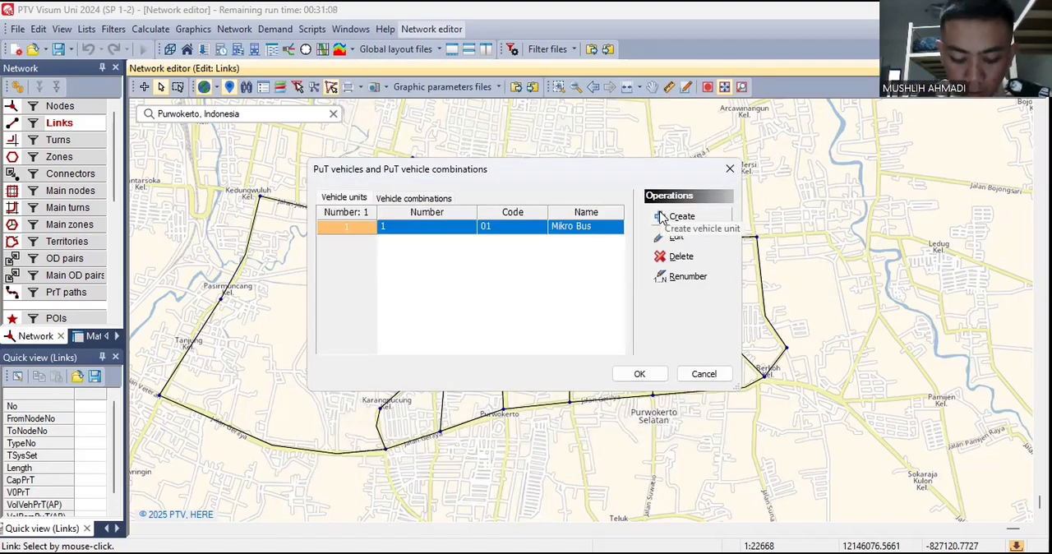
- Create a second PuT vehicle unit with code 11 and name Bus Gandeng 1
{"action": "left_click", "coordinate": [662, 216]}
{"action": "left_click", "coordinate": [426, 136]}
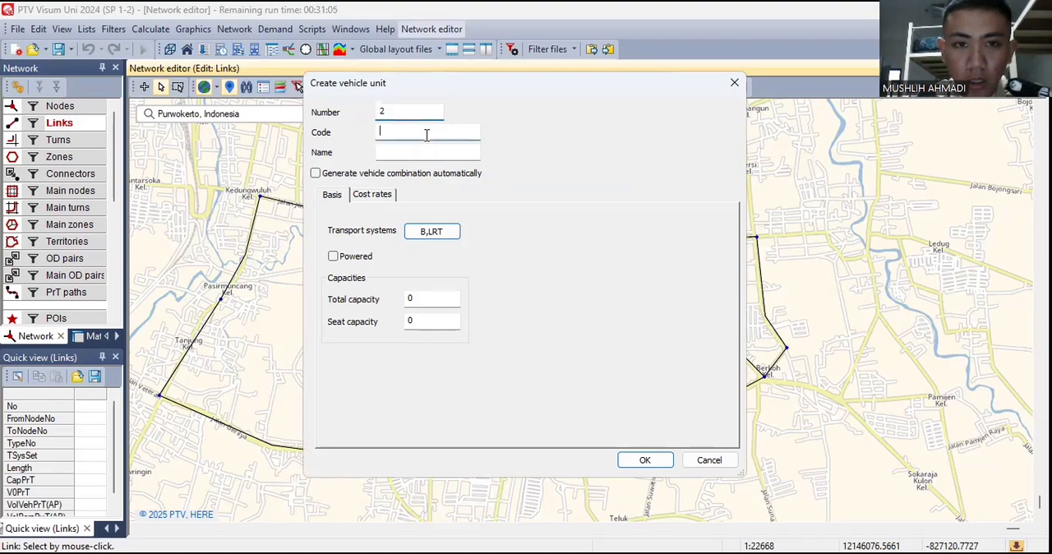
{"action": "type", "text": "11"}
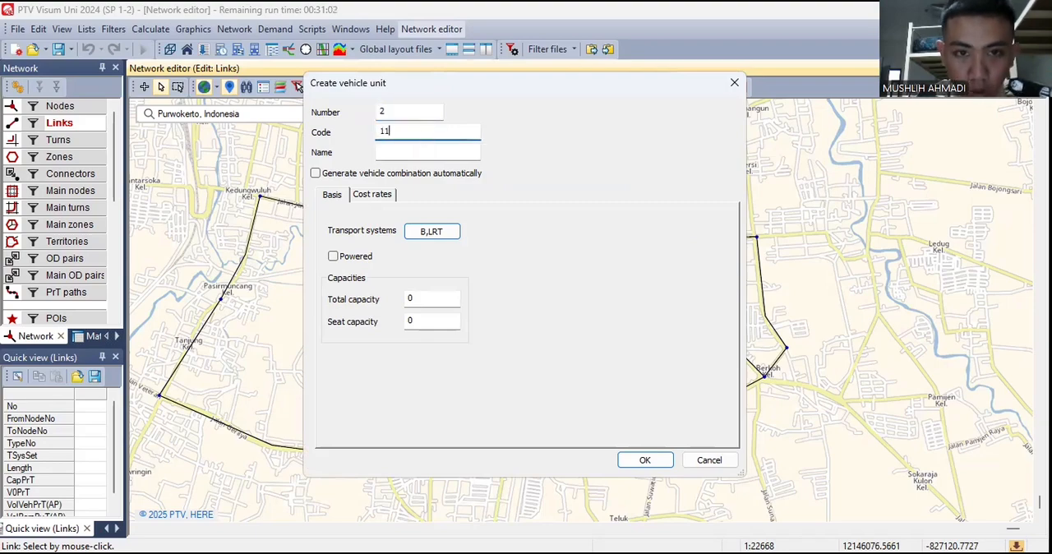
{"action": "left_click", "coordinate": [417, 154]}
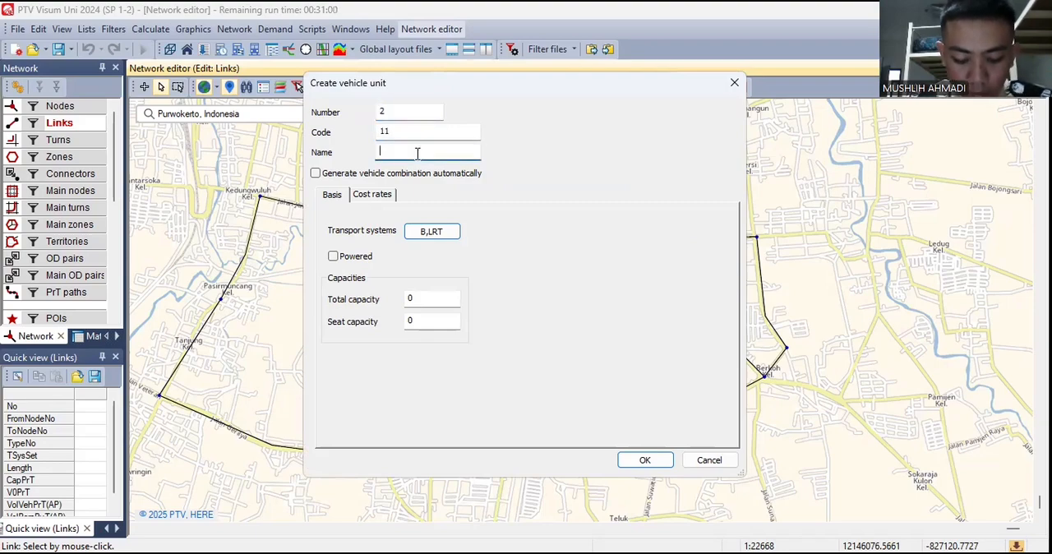
{"action": "type", "text": "Bus "}
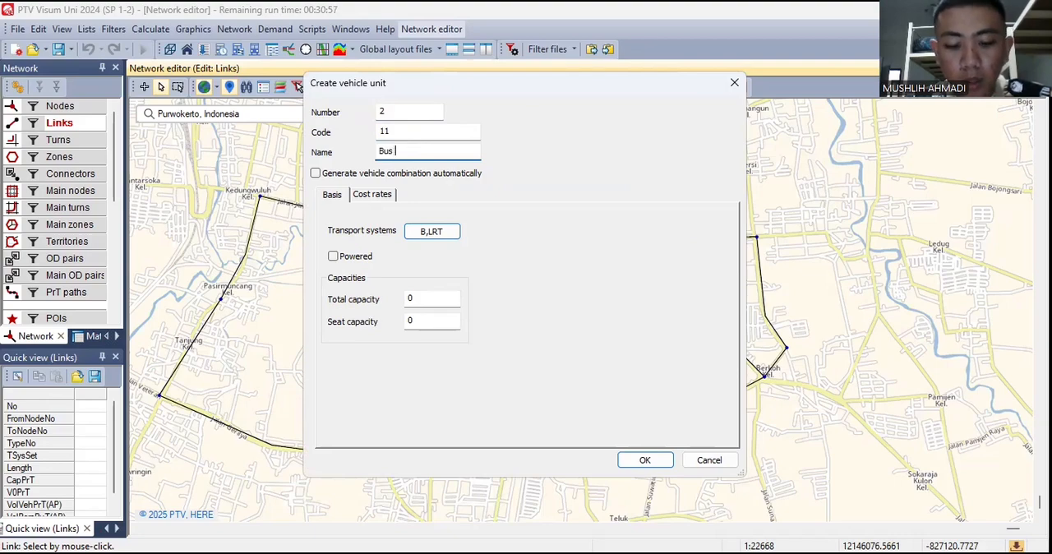
{"action": "type", "text": "Gandeng"}
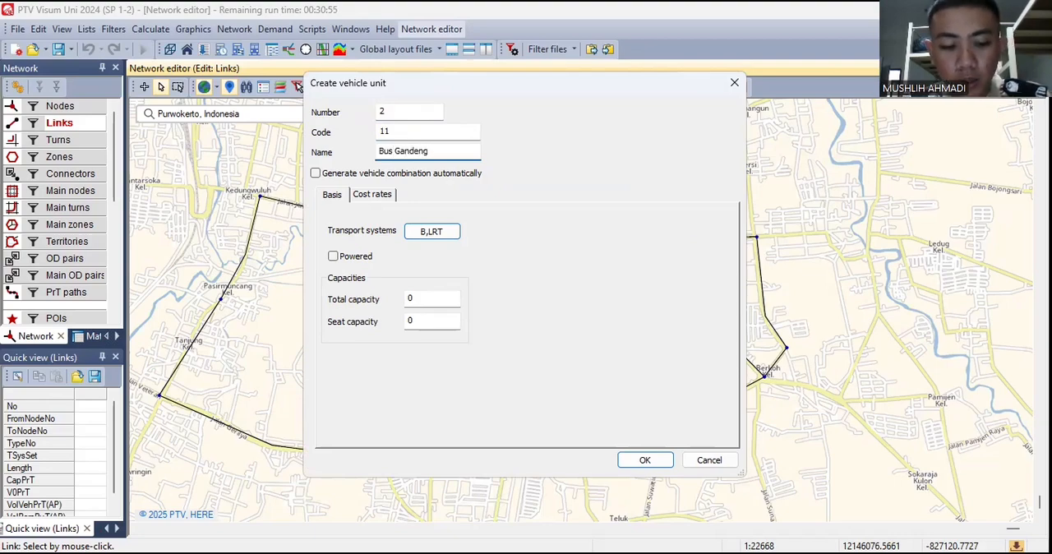
{"action": "type", "text": " 1"}
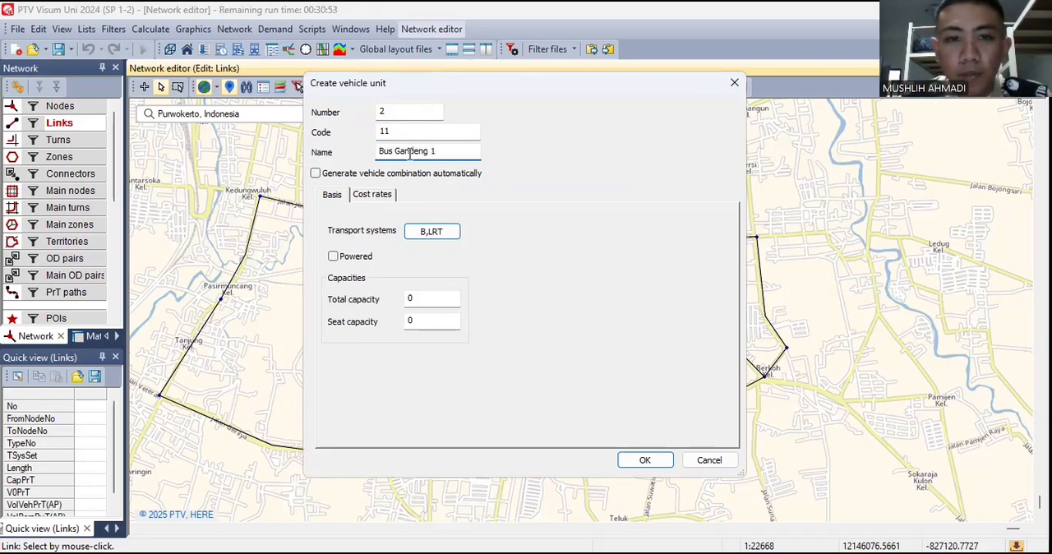
- Mark Bus Gandeng 1 as powered, with total capacity 30 and seat capacity 15, and save the unit
{"action": "left_click", "coordinate": [333, 256]}
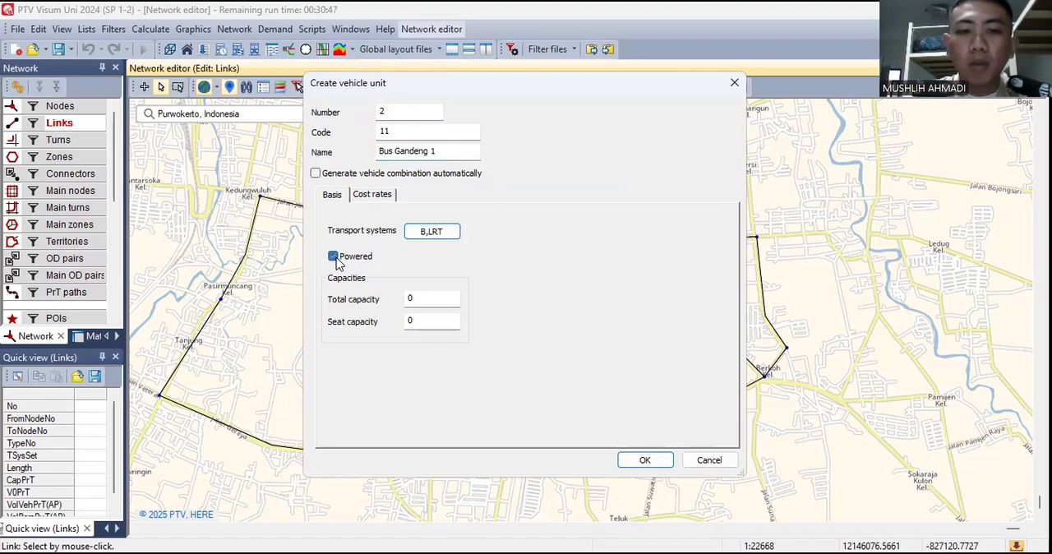
{"action": "left_click", "coordinate": [428, 297]}
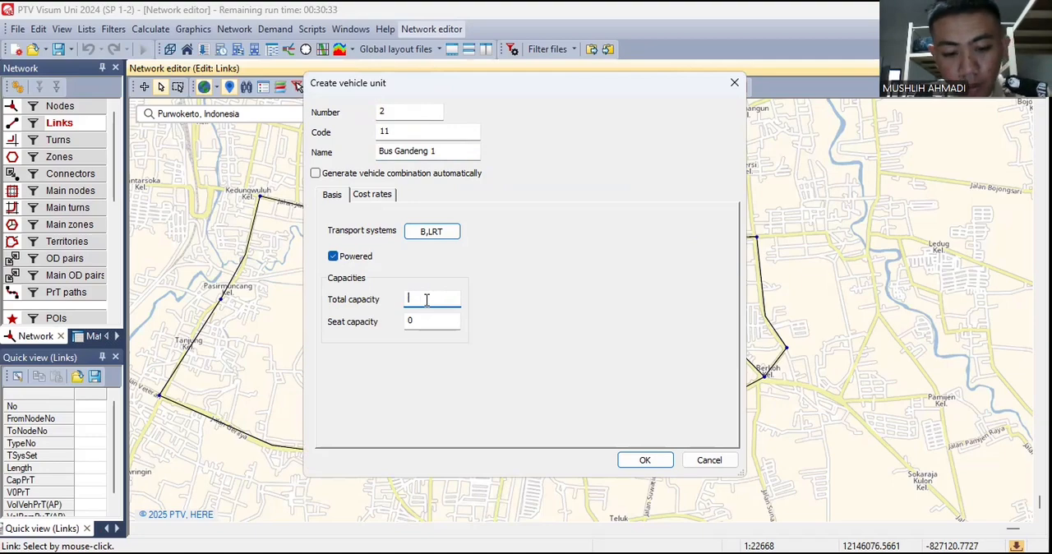
{"action": "type", "text": "30"}
{"action": "key", "text": "BackSpace"}
{"action": "type", "text": "0"}
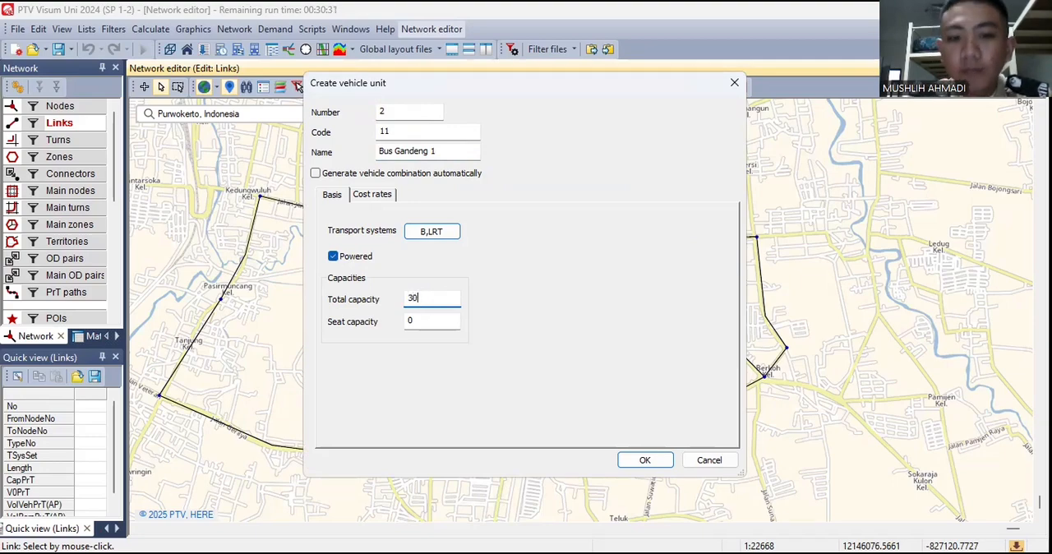
{"action": "left_click", "coordinate": [425, 317]}
{"action": "key", "text": "BackSpace"}
{"action": "type", "text": "15"}
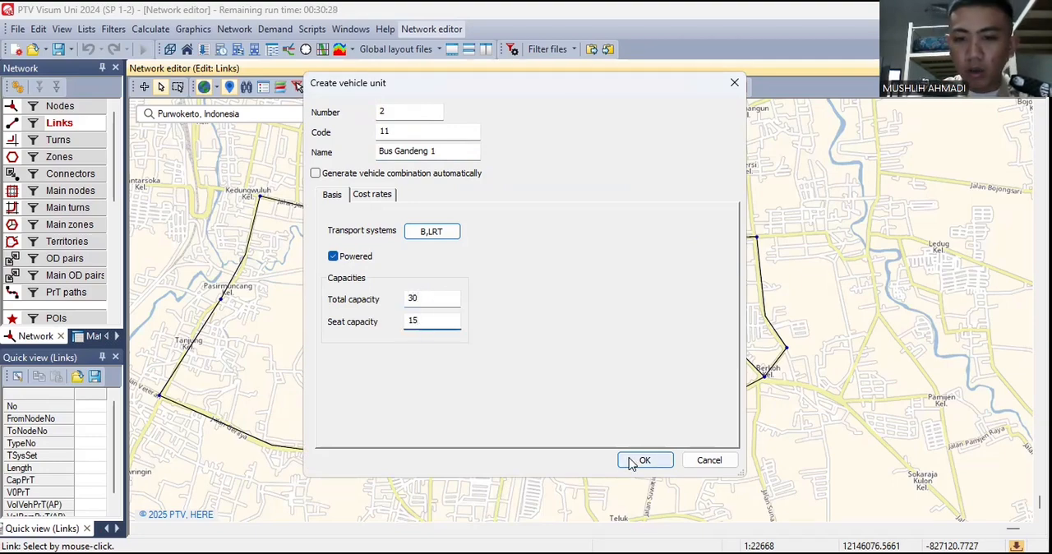
{"action": "left_click", "coordinate": [630, 462]}
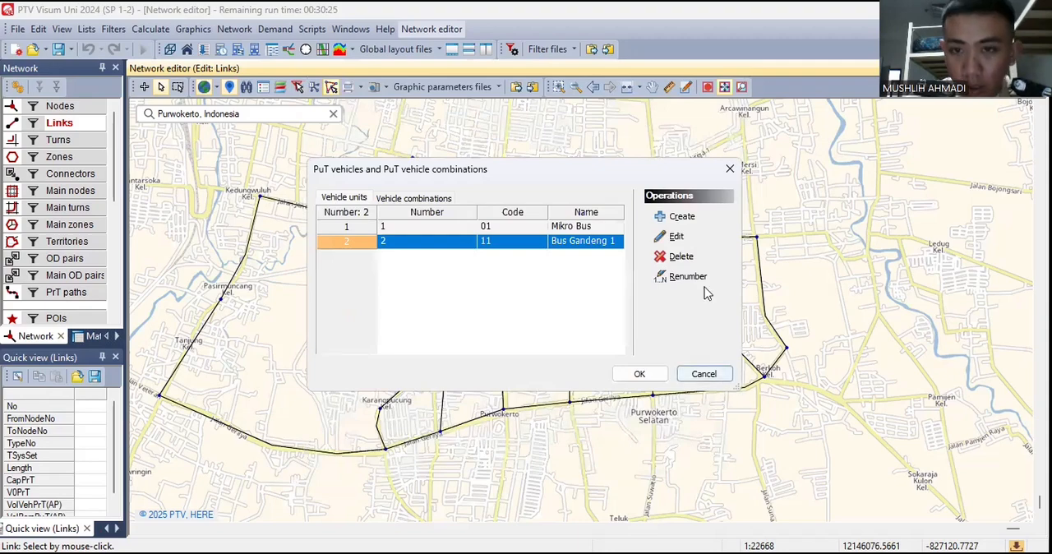
- Create a third PuT vehicle unit with code 12 and name Bus Gandeng 2
{"action": "left_click", "coordinate": [698, 218]}
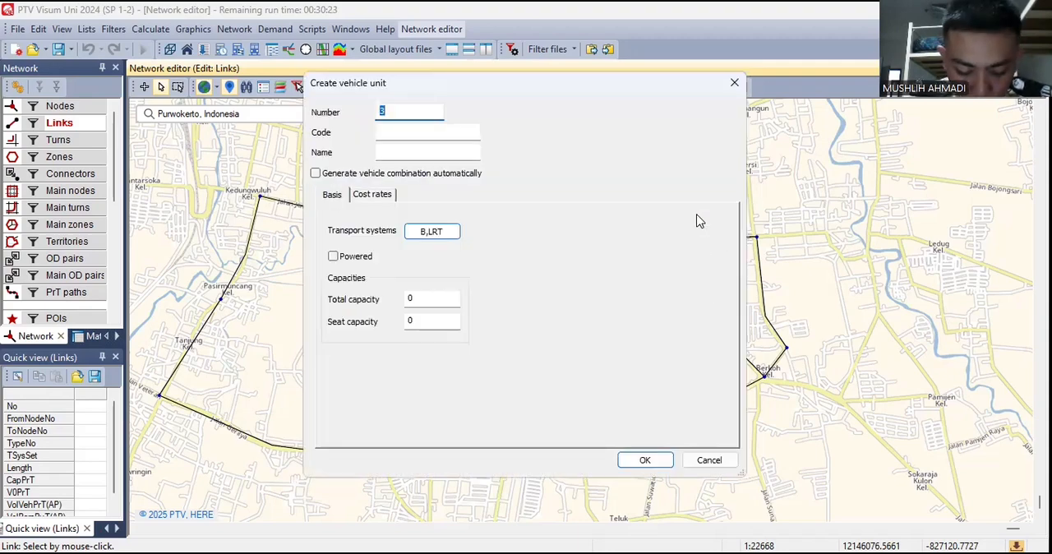
{"action": "left_click", "coordinate": [436, 135]}
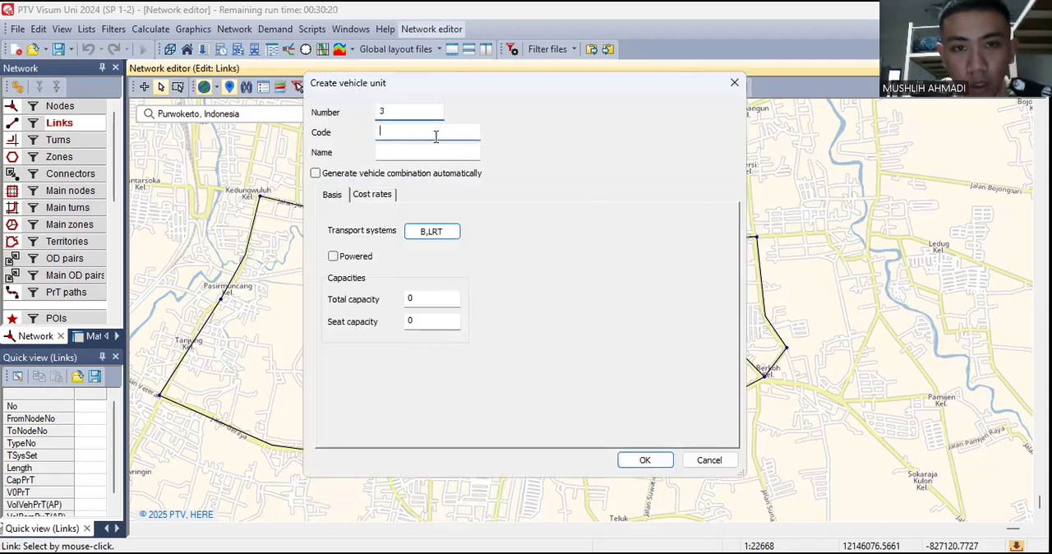
{"action": "type", "text": "12"}
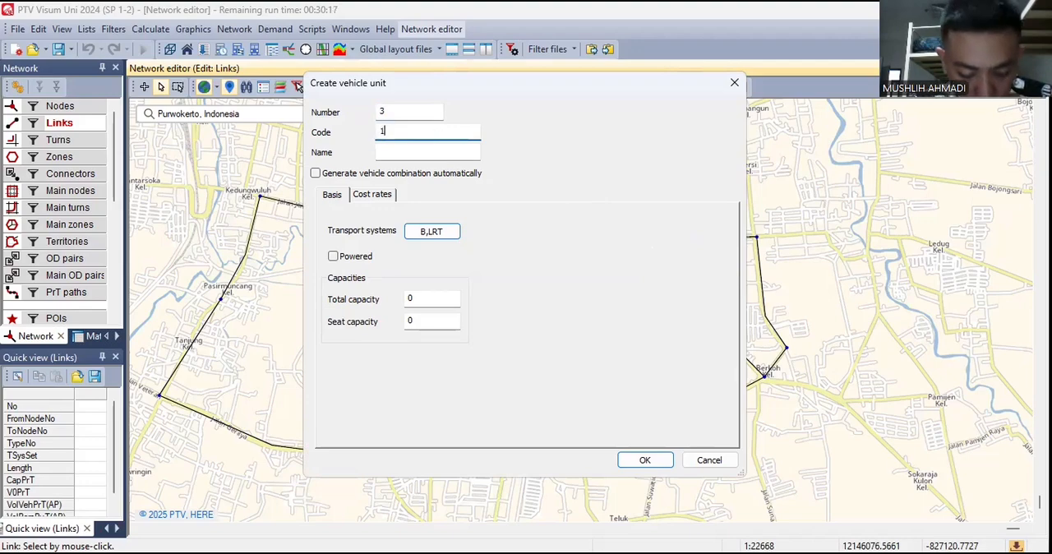
{"action": "left_click", "coordinate": [404, 151]}
{"action": "type", "text": "Bus Gandeng 2"}
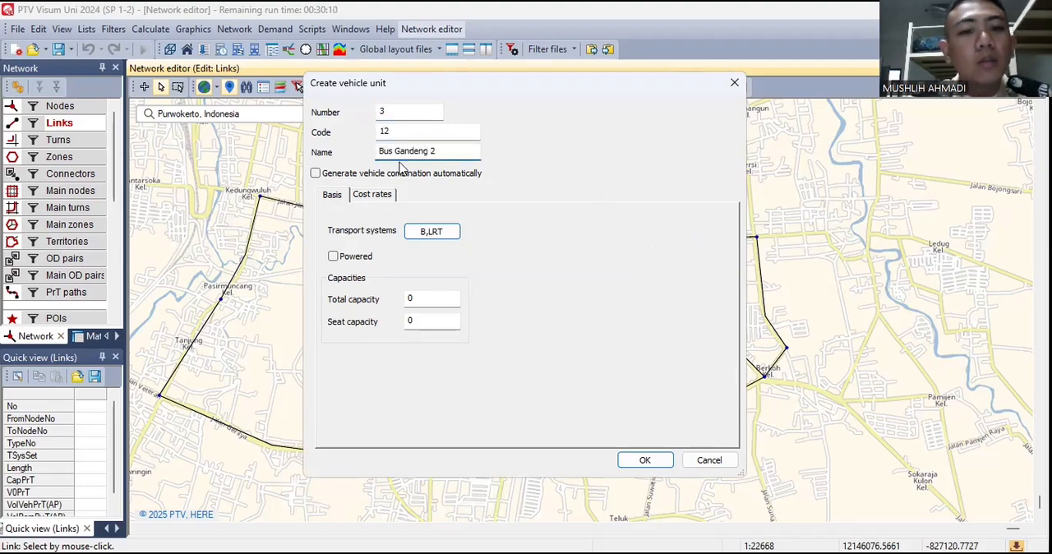
- Set Bus Gandeng 2's total capacity to 30 and seat capacity to 15, and save the unit
{"action": "left_click", "coordinate": [432, 297]}
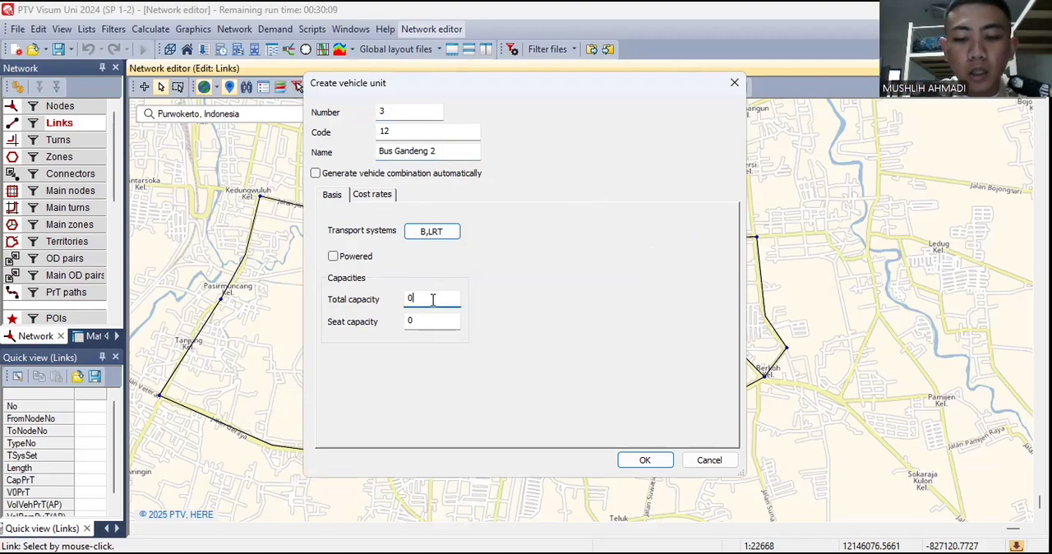
{"action": "key", "text": "BackSpace"}
{"action": "type", "text": "30"}
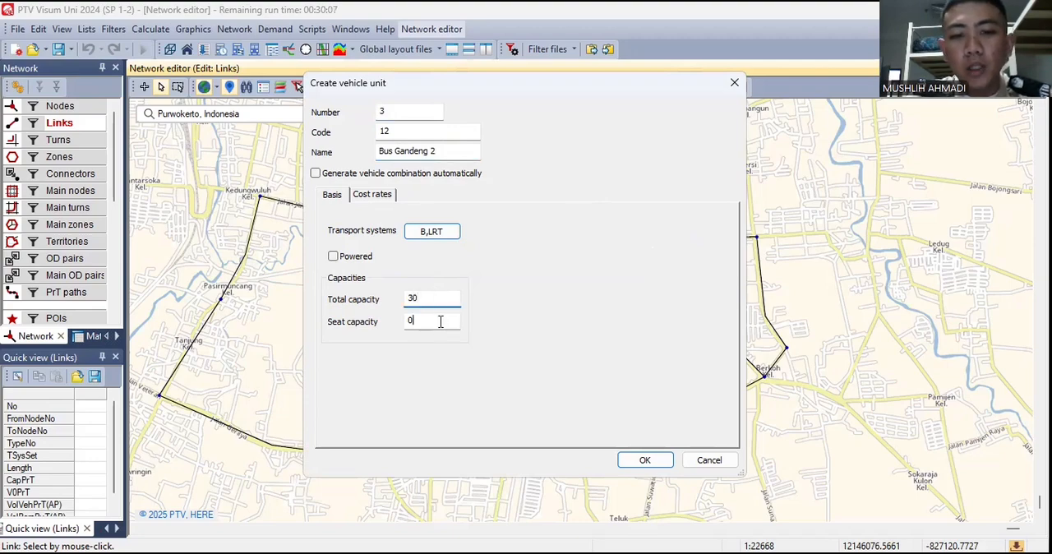
{"action": "left_click", "coordinate": [437, 321]}
{"action": "key", "text": "BackSpace"}
{"action": "type", "text": "15"}
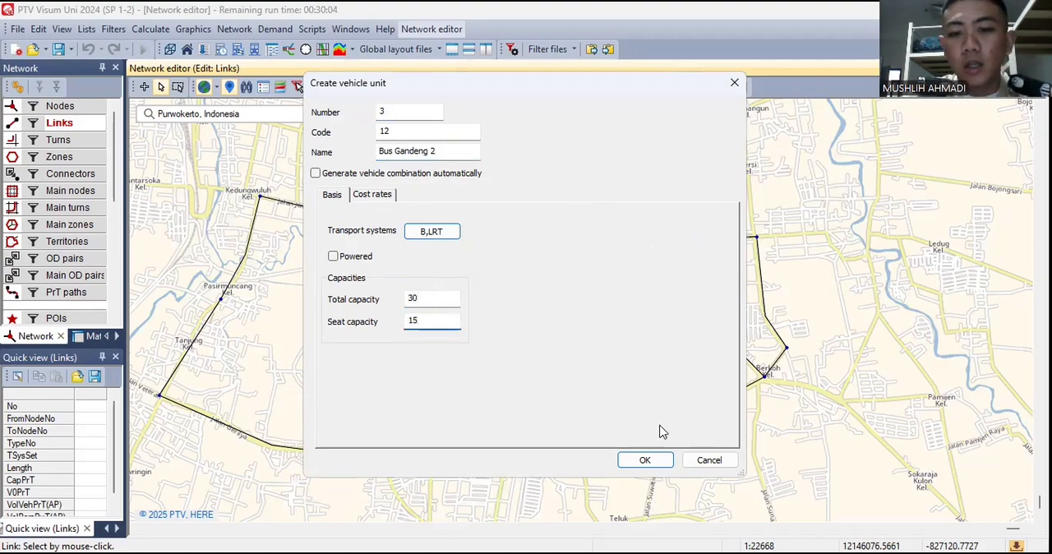
{"action": "key", "text": "Return"}
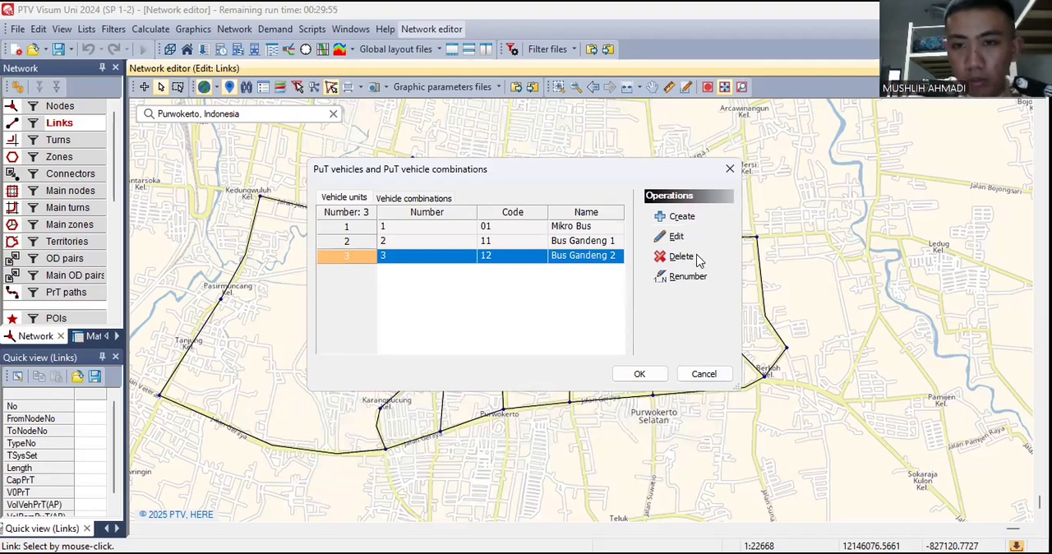
- Create a fourth PuT vehicle unit with code 21 and name LRT
{"action": "left_click", "coordinate": [681, 217]}
{"action": "left_click", "coordinate": [422, 132]}
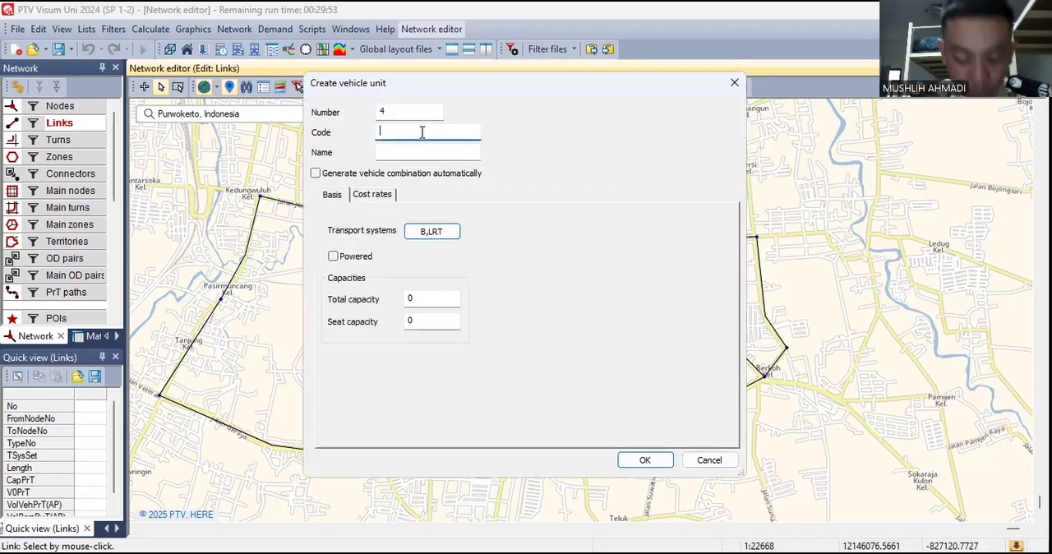
{"action": "type", "text": "21"}
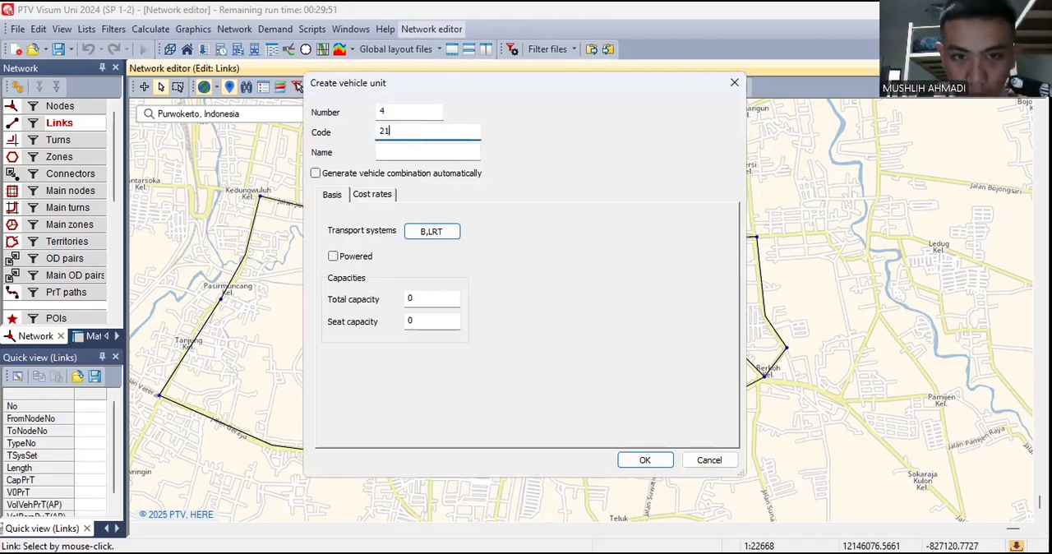
{"action": "left_click", "coordinate": [427, 147]}
{"action": "type", "text": "LRT"}
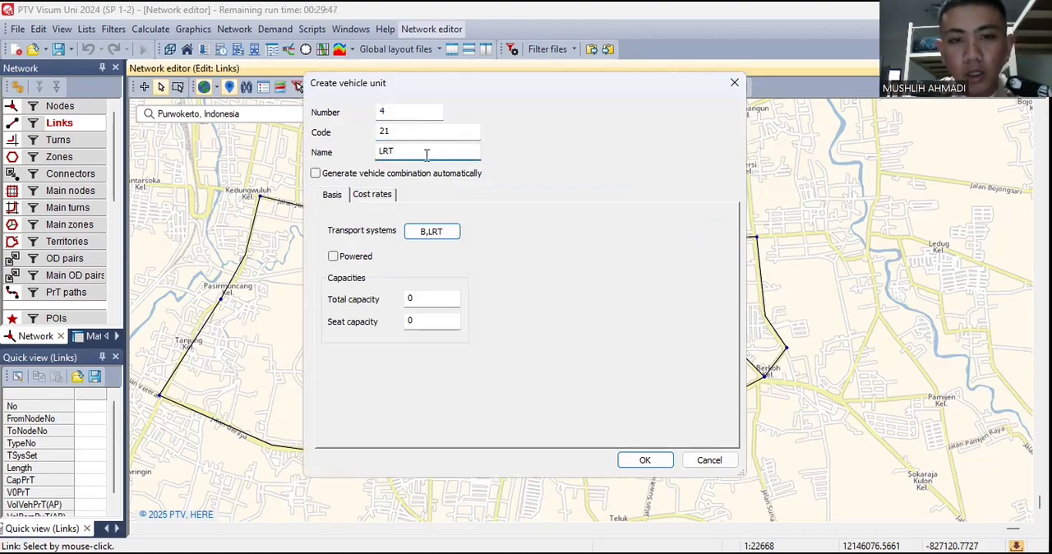
- Mark LRT unit 21 as powered, with total capacity 80 and seat capacity 50, and save the unit
{"action": "left_click", "coordinate": [356, 260]}
{"action": "left_click", "coordinate": [420, 296]}
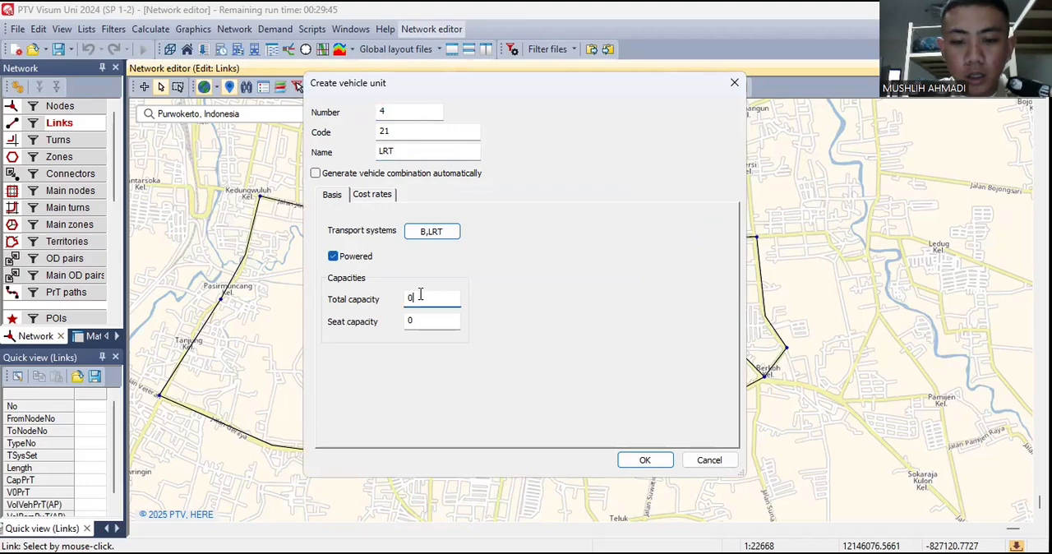
{"action": "type", "text": "80"}
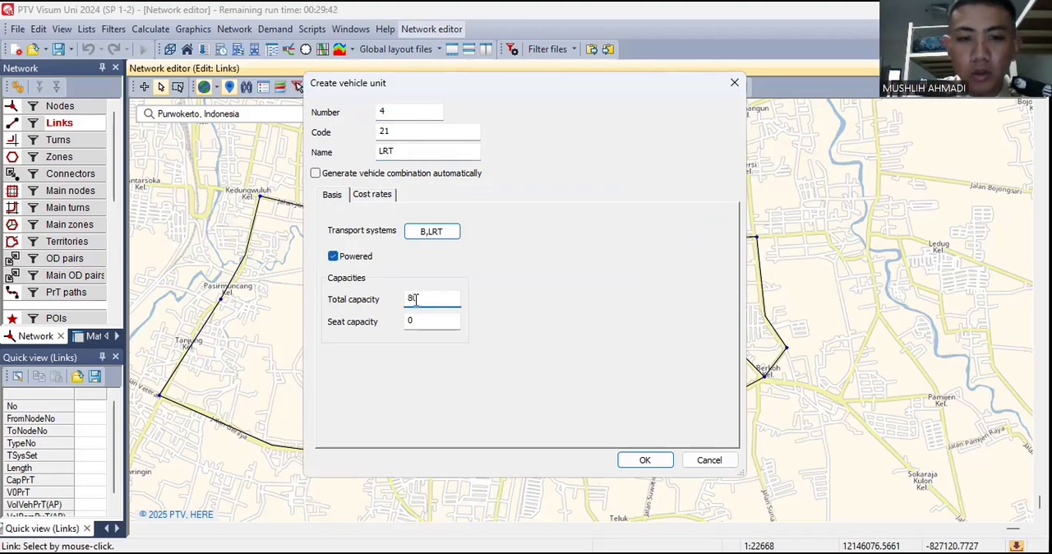
{"action": "left_click", "coordinate": [424, 320]}
{"action": "key", "text": "BackSpace"}
{"action": "type", "text": "50"}
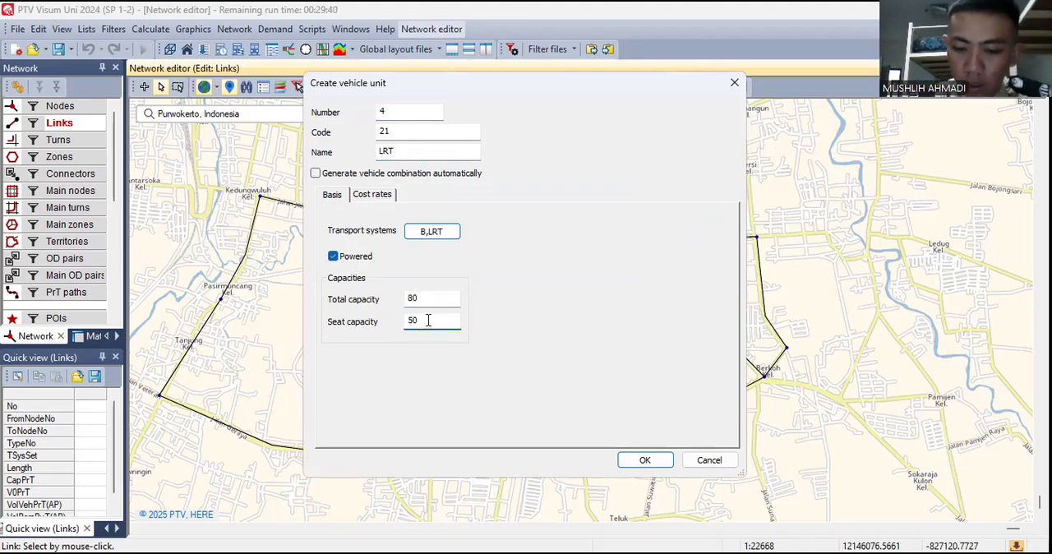
{"action": "left_click", "coordinate": [634, 464]}
- Create a fifth PuT vehicle unit with code 22 and name LRT
{"action": "left_click", "coordinate": [682, 217]}
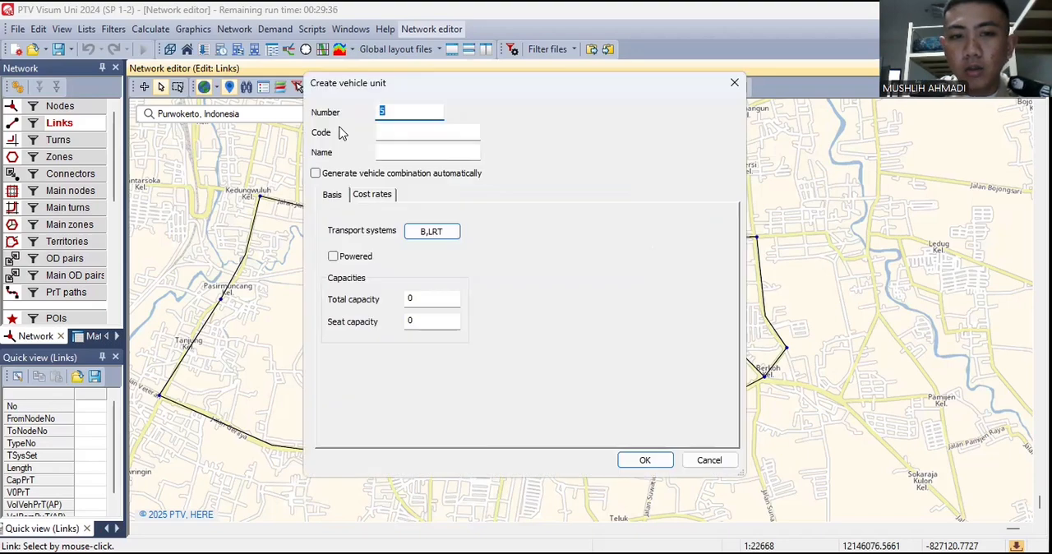
{"action": "left_click", "coordinate": [391, 133]}
{"action": "type", "text": "22"}
{"action": "left_click", "coordinate": [392, 152]}
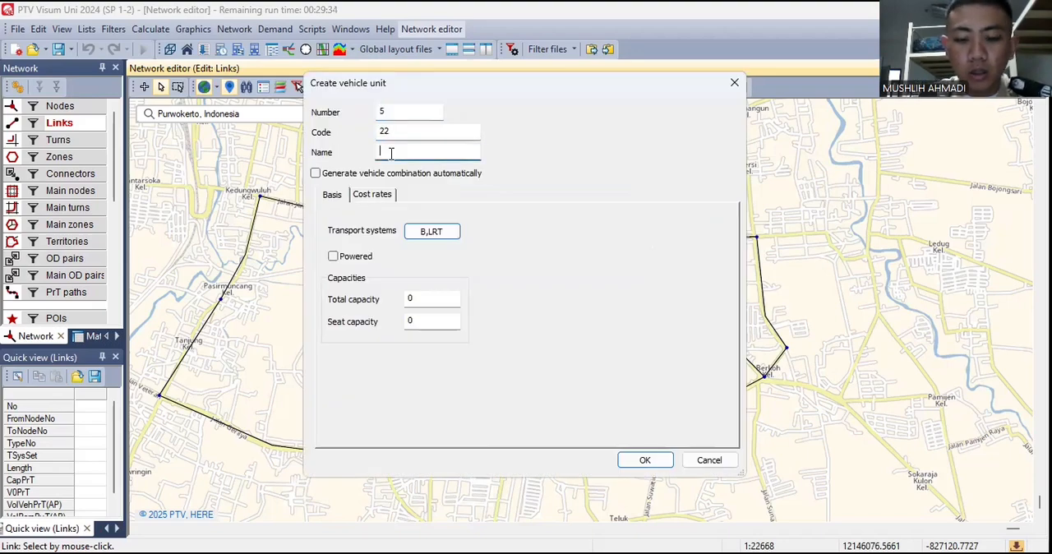
{"action": "type", "text": "lrt"}
{"action": "key", "text": "BackSpace"}
{"action": "key", "text": "BackSpace"}
{"action": "key", "text": "BackSpace"}
{"action": "type", "text": "L"}
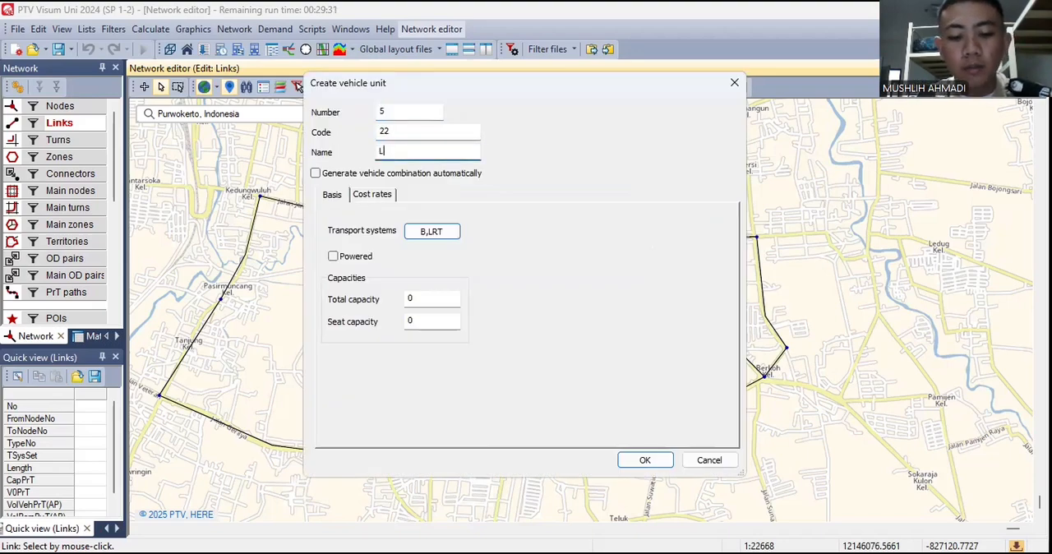
{"action": "type", "text": "RT"}
- Set LRT unit 22's total capacity to 80 and seat capacity to 50, and save the unit
{"action": "left_click", "coordinate": [419, 299]}
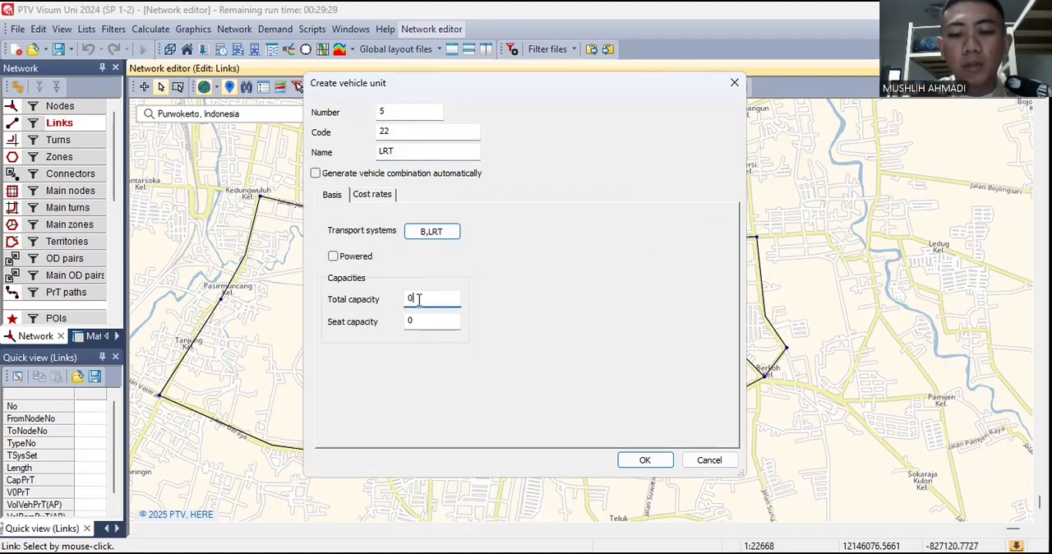
{"action": "type", "text": "80"}
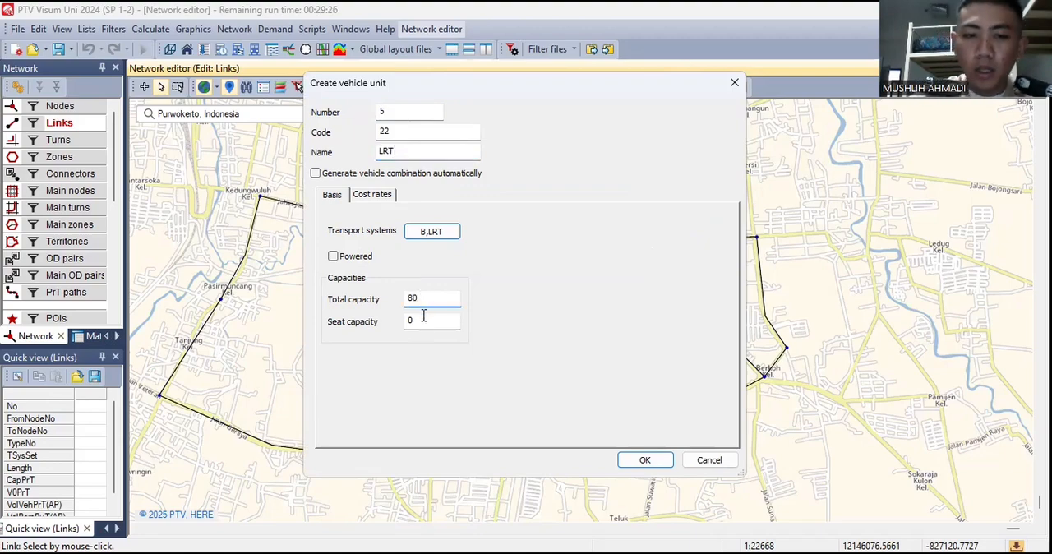
{"action": "left_click", "coordinate": [423, 318]}
{"action": "key", "text": "BackSpace"}
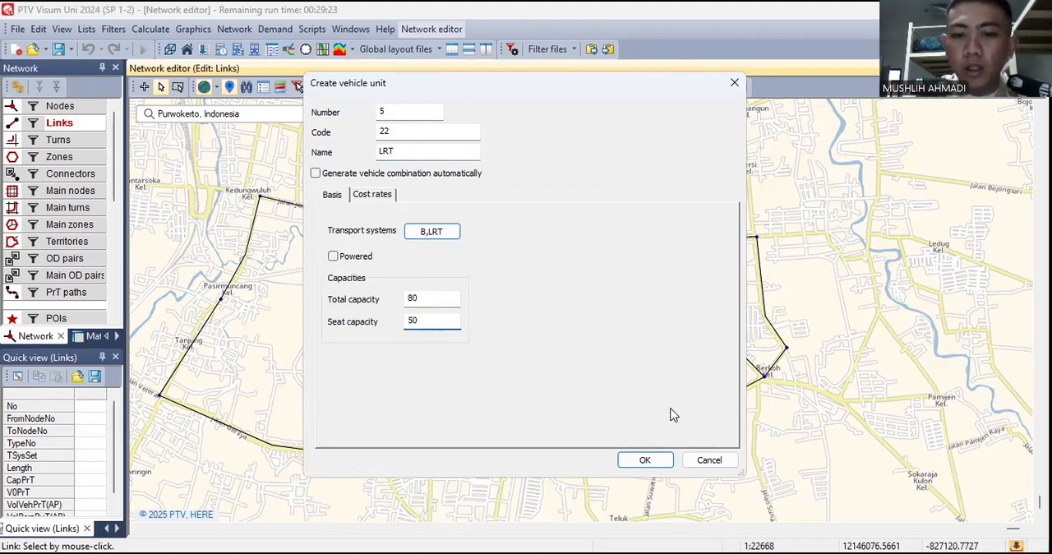
{"action": "left_click", "coordinate": [645, 461]}
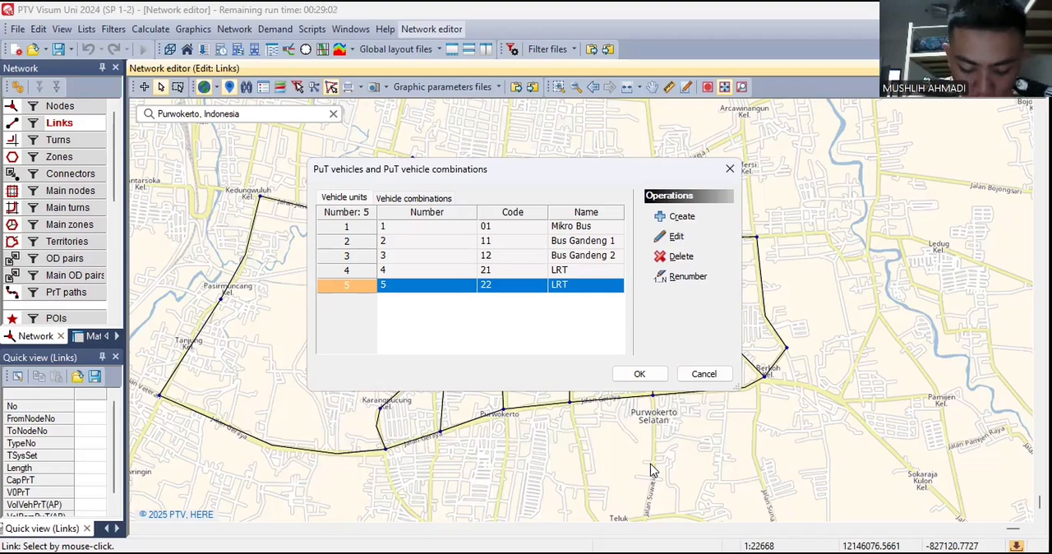
- Create the first PuT vehicle combination with code 1 and name Mikro Bus
{"action": "left_click", "coordinate": [447, 198]}
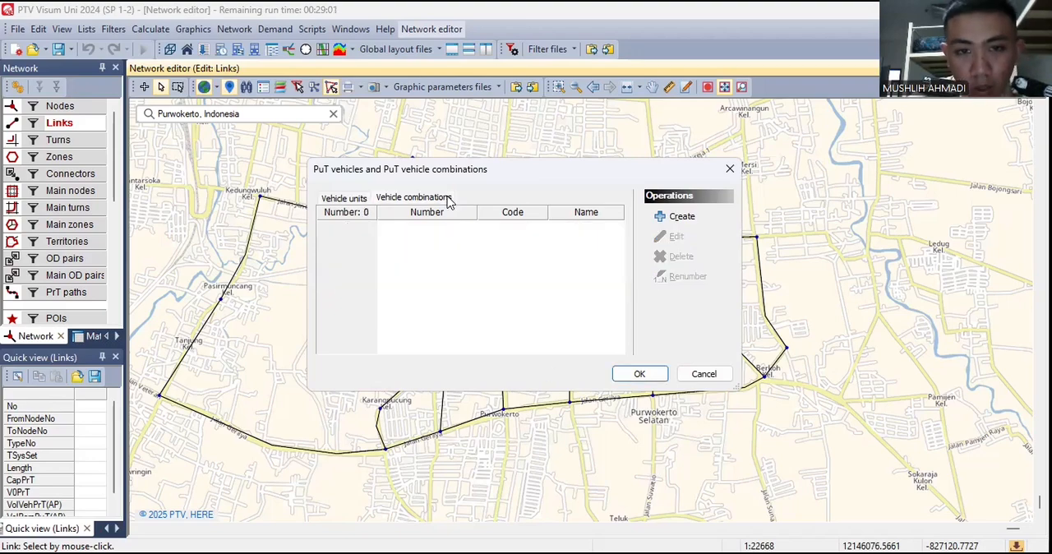
{"action": "left_click", "coordinate": [678, 217]}
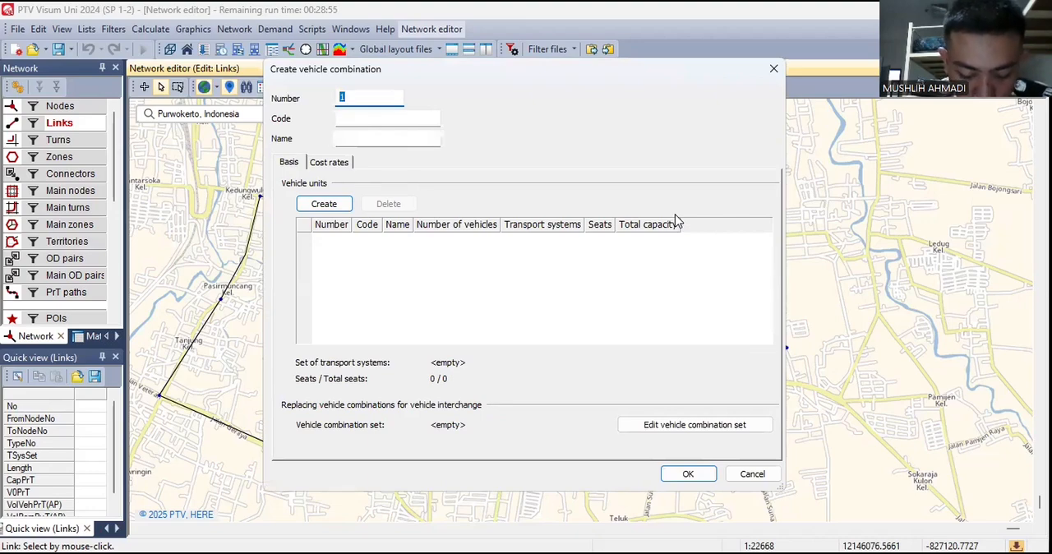
{"action": "left_click", "coordinate": [420, 135]}
{"action": "left_click", "coordinate": [425, 119]}
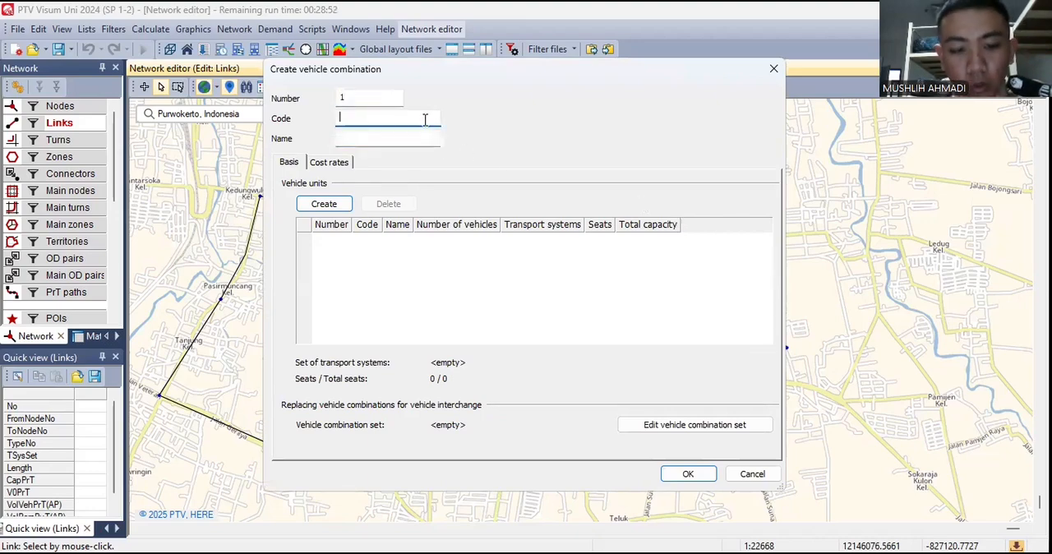
{"action": "type", "text": "1"}
{"action": "left_click", "coordinate": [411, 138]}
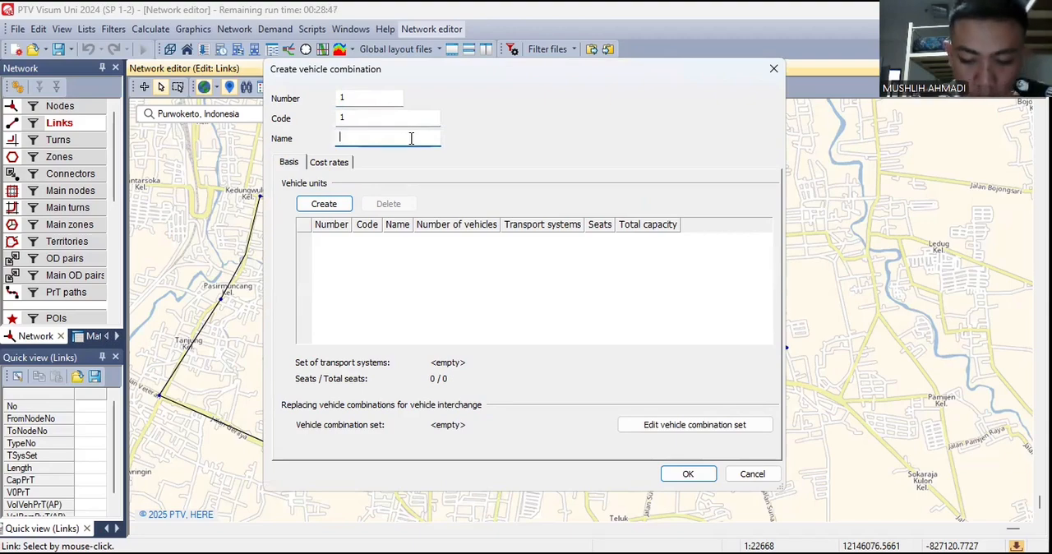
{"action": "type", "text": "Mikro Bus"}
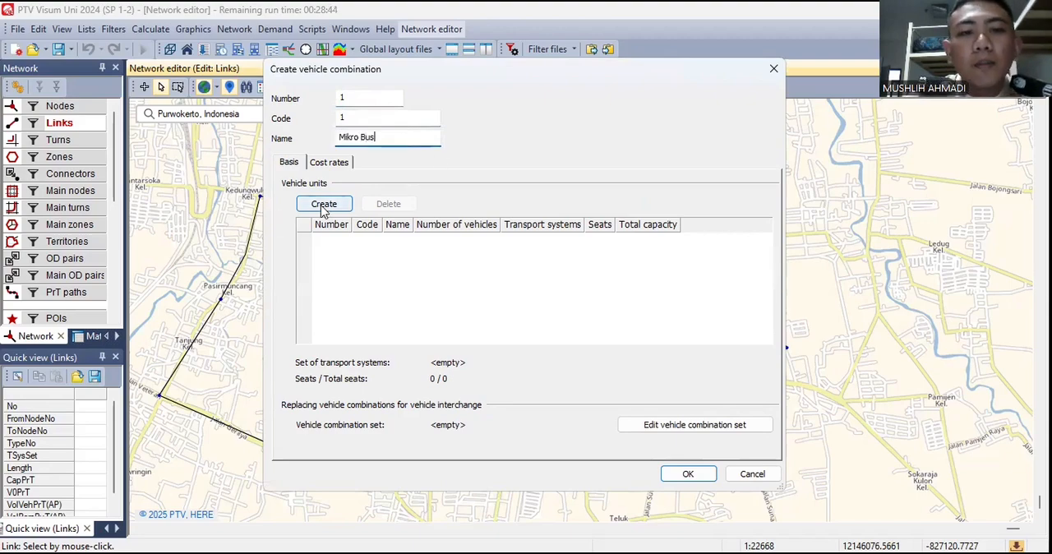
- Allocate vehicle unit 1 01 to the Mikro Bus combination and save the combination
{"action": "left_click", "coordinate": [324, 205]}
{"action": "left_click", "coordinate": [535, 274]}
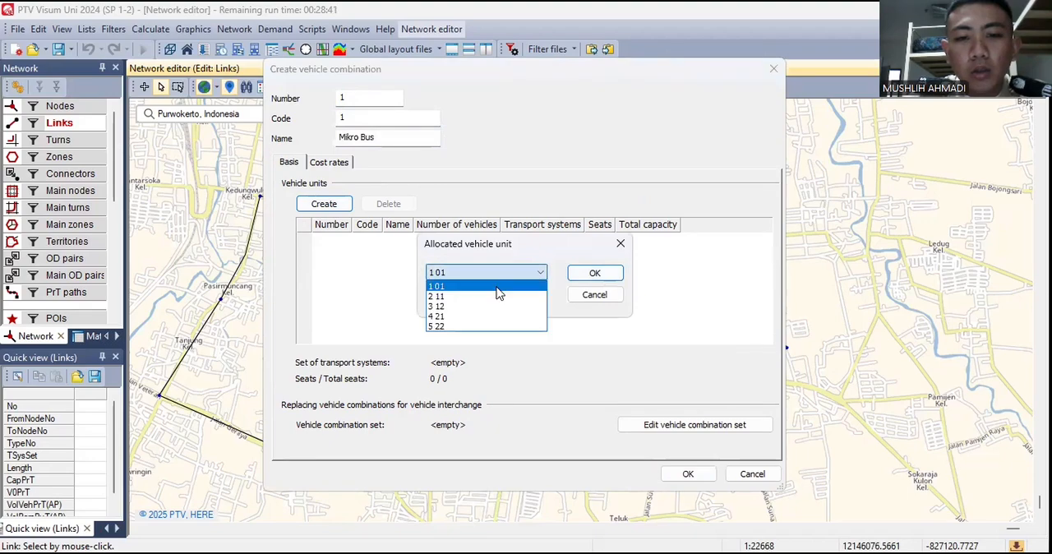
{"action": "left_click", "coordinate": [498, 288]}
{"action": "left_click", "coordinate": [607, 275]}
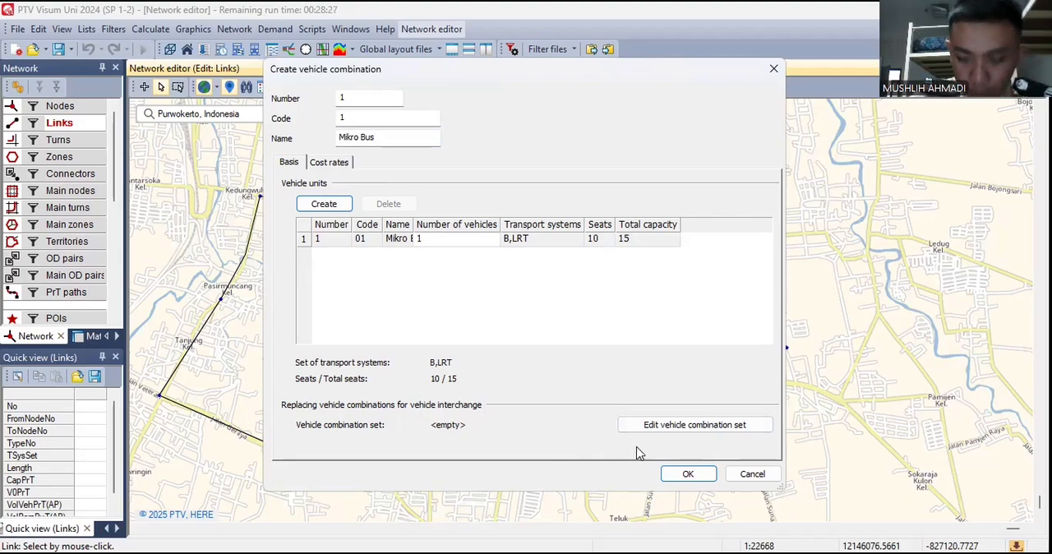
{"action": "left_click", "coordinate": [684, 474]}
- Create a second PuT vehicle combination with code 2 and name Bus Gandeng
{"action": "left_click", "coordinate": [687, 218]}
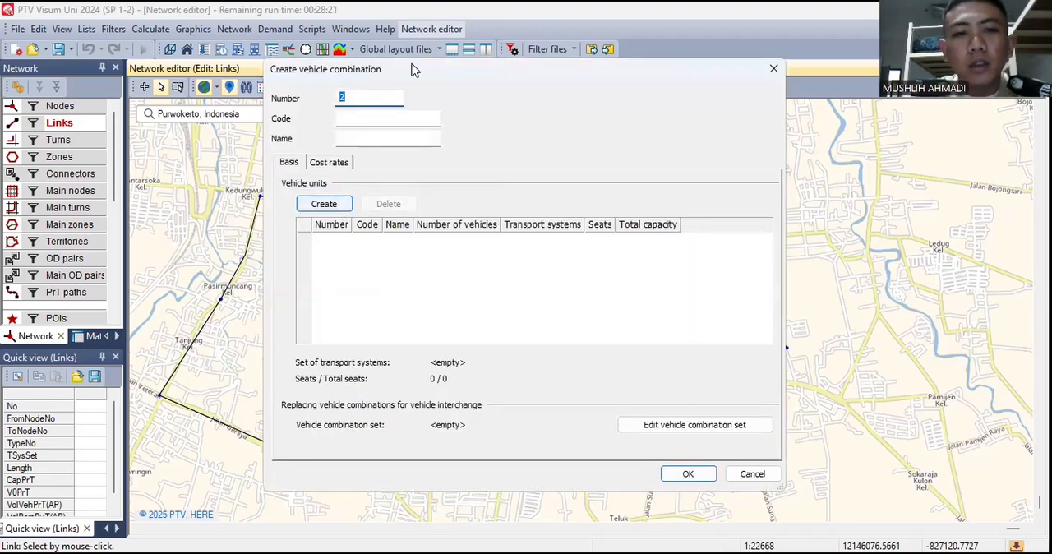
{"action": "left_click", "coordinate": [361, 119]}
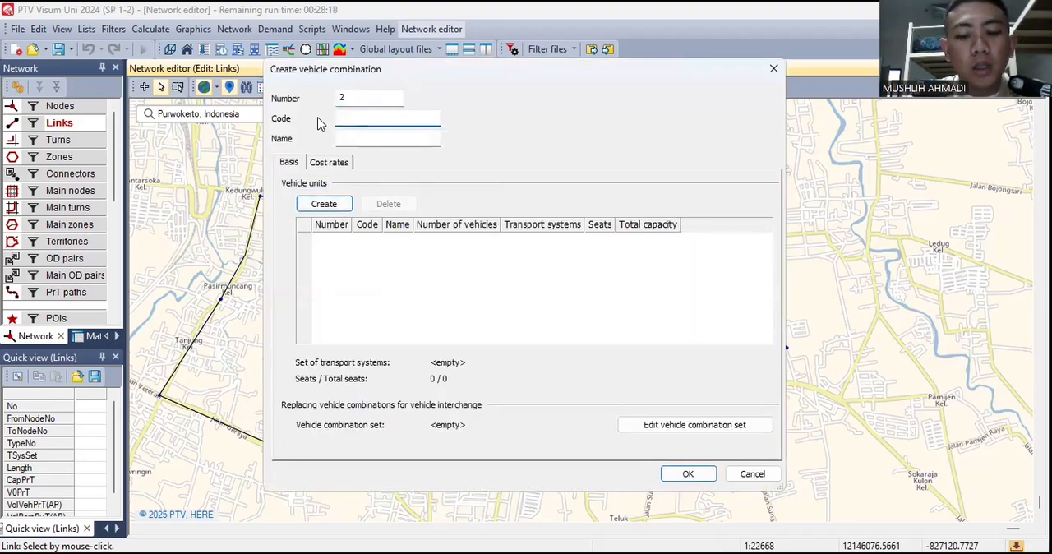
{"action": "type", "text": "Bu"}
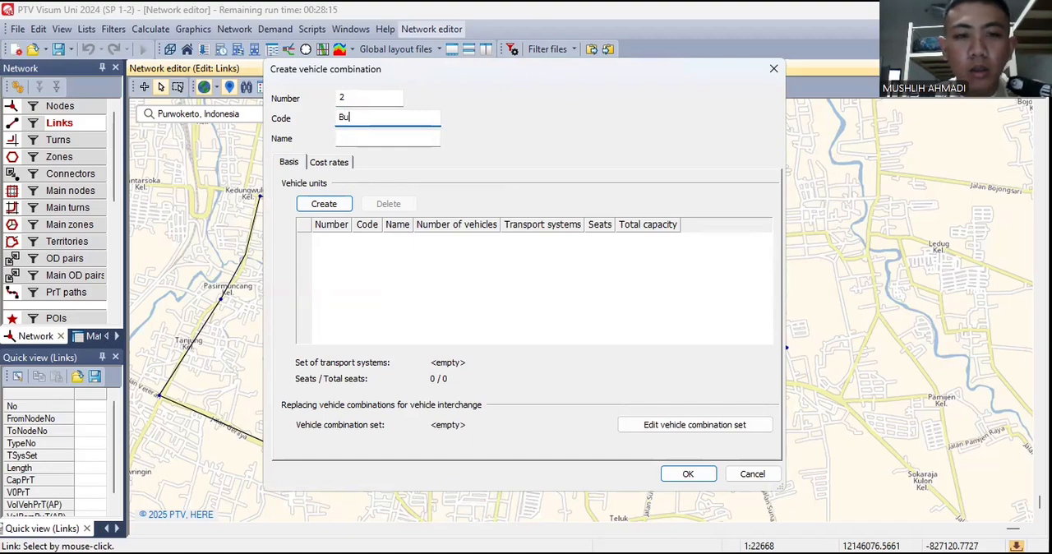
{"action": "type", "text": "s Gandeng"}
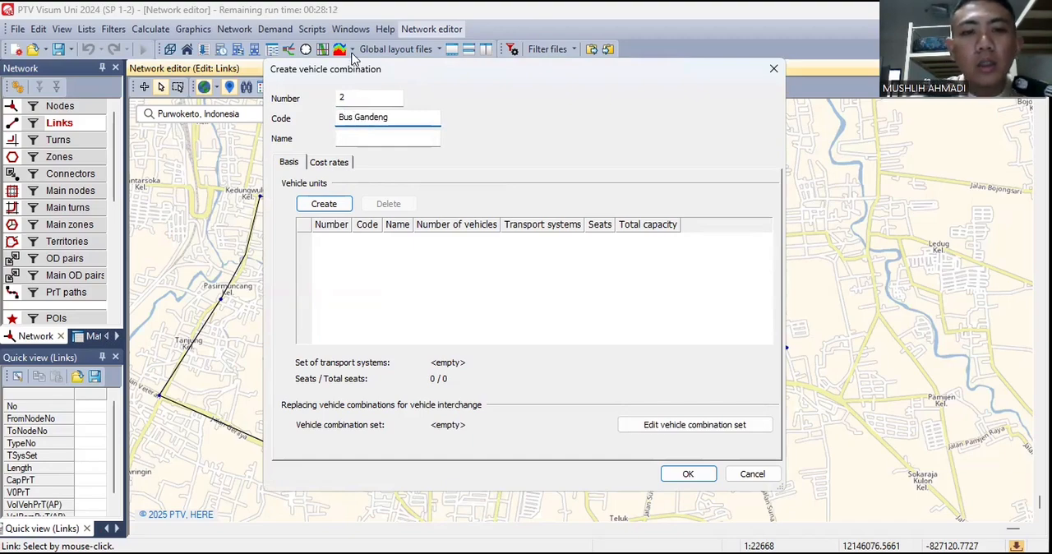
{"action": "left_click_drag", "start_coordinate": [399, 115], "coordinate": [317, 140]}
{"action": "key", "text": "ctrl+c"}
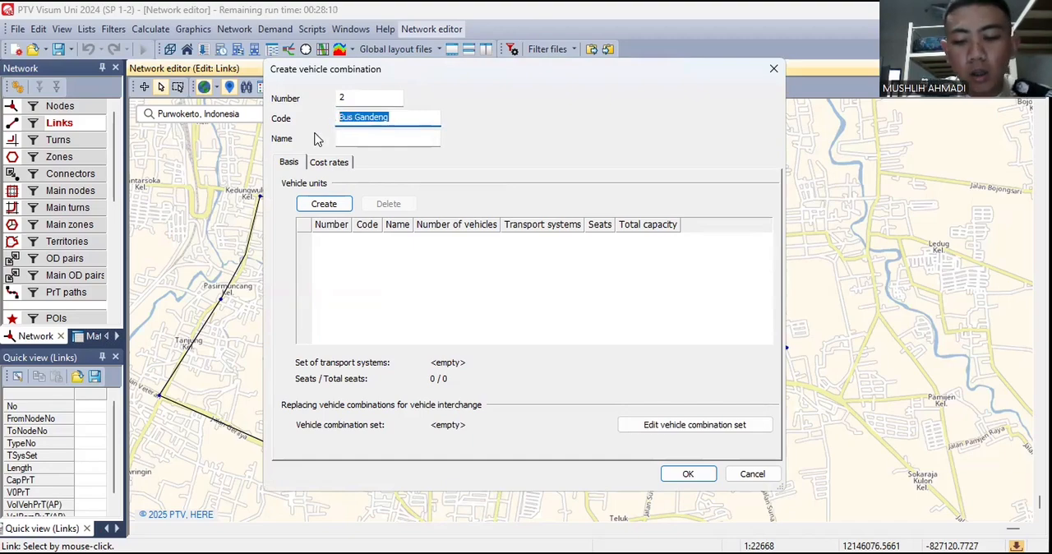
{"action": "key", "text": "BackSpace"}
{"action": "type", "text": "2"}
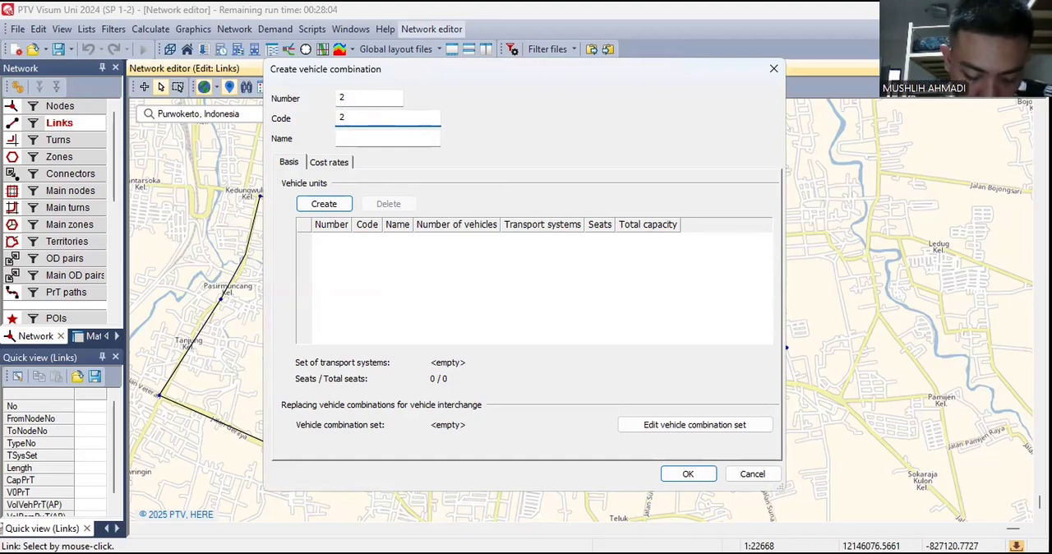
{"action": "left_click", "coordinate": [346, 138]}
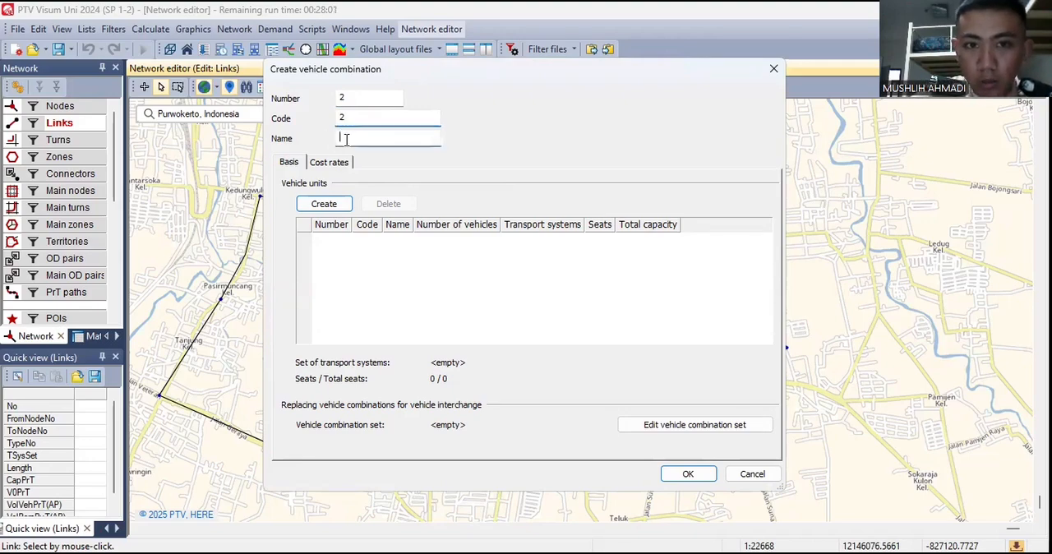
{"action": "key", "text": "ctrl+v"}
- Allocate one vehicle unit 2 11 to the Bus Gandeng combination
{"action": "left_click", "coordinate": [343, 208]}
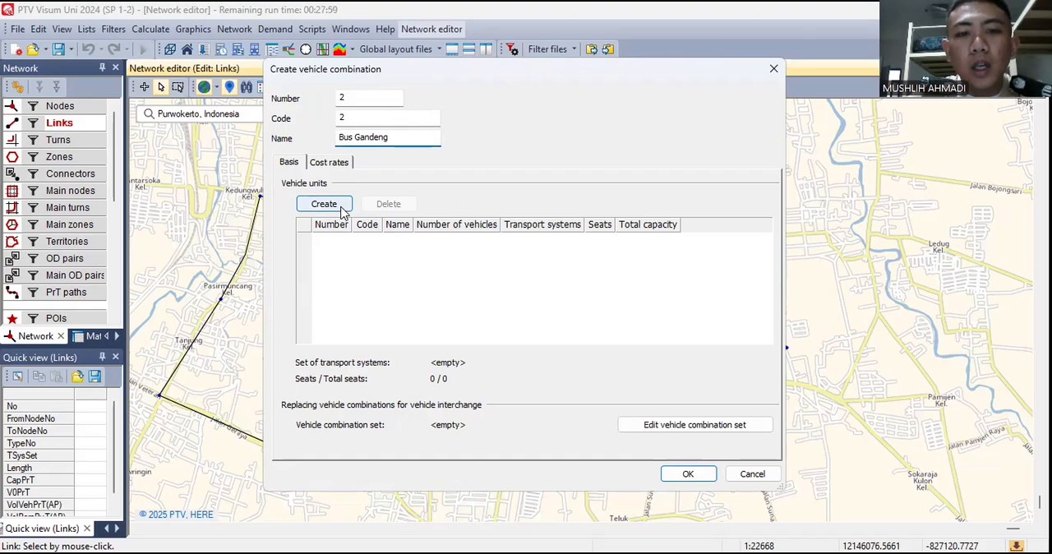
{"action": "left_click", "coordinate": [516, 273]}
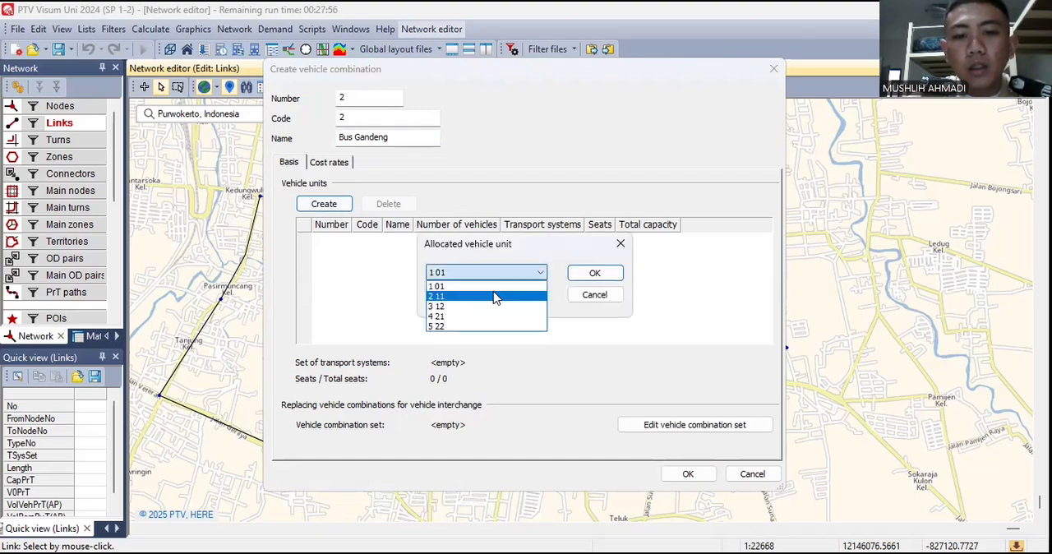
{"action": "left_click", "coordinate": [496, 297]}
{"action": "left_click", "coordinate": [596, 274]}
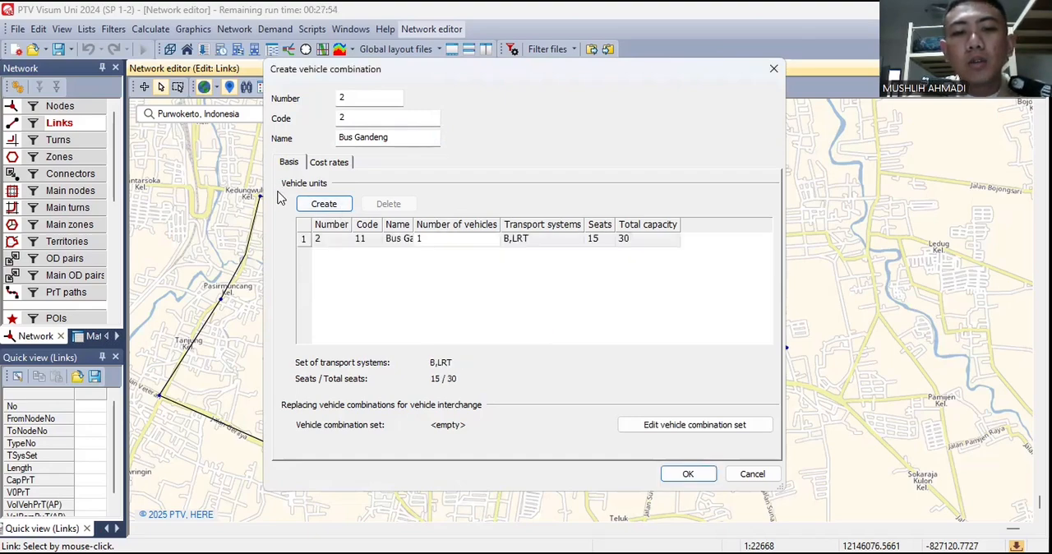
- Allocate vehicle unit 3 12 to the Bus Gandeng combination with a vehicle number of 2, and save the combination
{"action": "left_click", "coordinate": [324, 204]}
{"action": "left_click", "coordinate": [529, 273]}
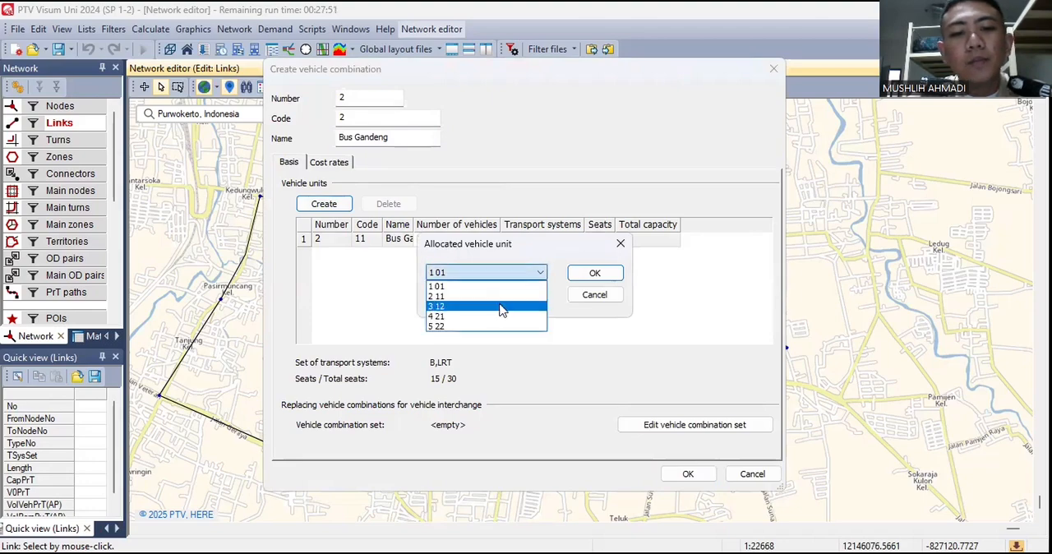
{"action": "left_click", "coordinate": [497, 307]}
{"action": "left_click", "coordinate": [519, 301]}
{"action": "key", "text": "BackSpace"}
{"action": "type", "text": "2"}
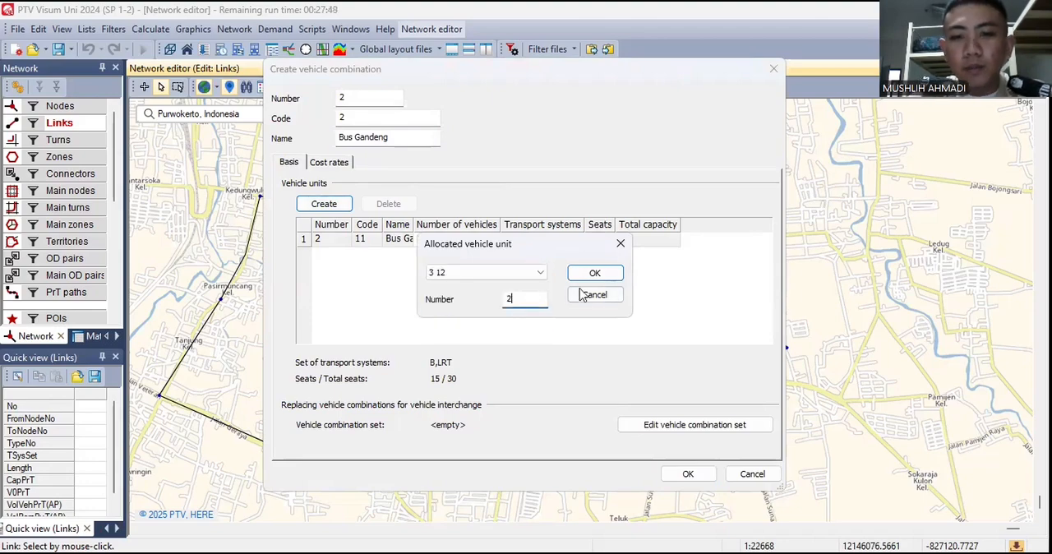
{"action": "left_click", "coordinate": [593, 273]}
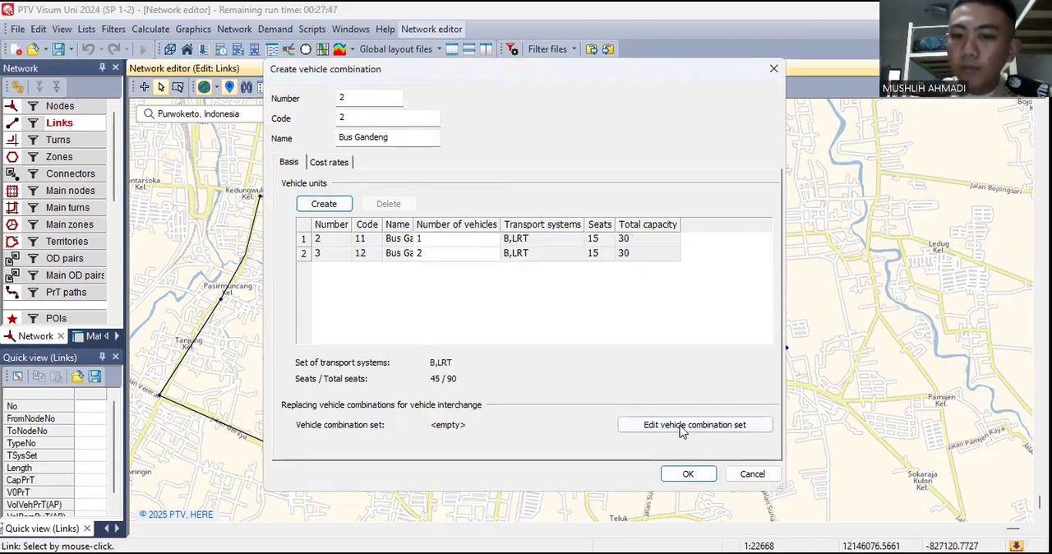
{"action": "left_click", "coordinate": [688, 474]}
- Create a third PuT vehicle combination with code 3 and name LRT
{"action": "left_click", "coordinate": [693, 216]}
{"action": "left_click", "coordinate": [404, 118]}
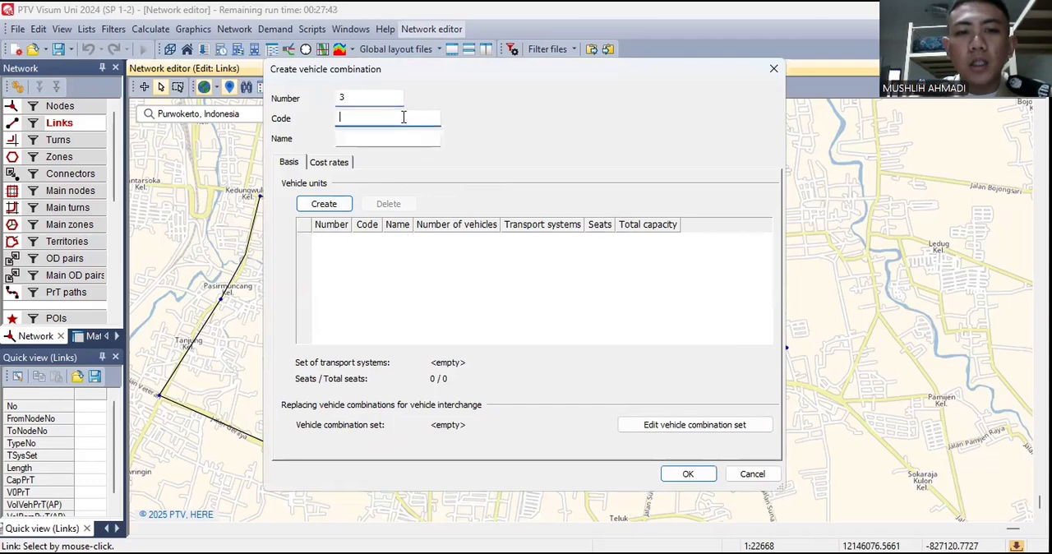
{"action": "type", "text": "2"}
{"action": "key", "text": "BackSpace"}
{"action": "type", "text": "3"}
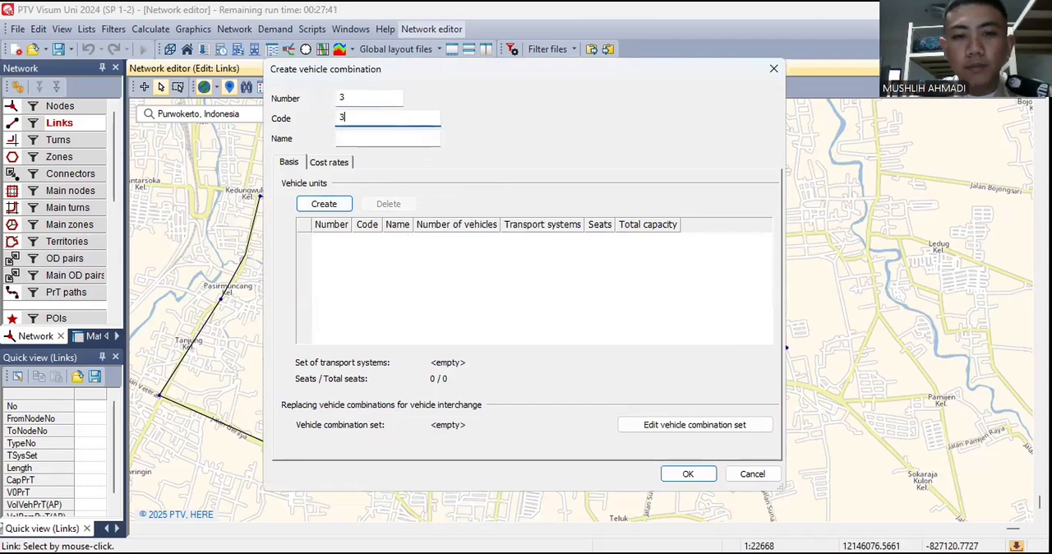
{"action": "left_click", "coordinate": [430, 138]}
{"action": "type", "text": "LRT"}
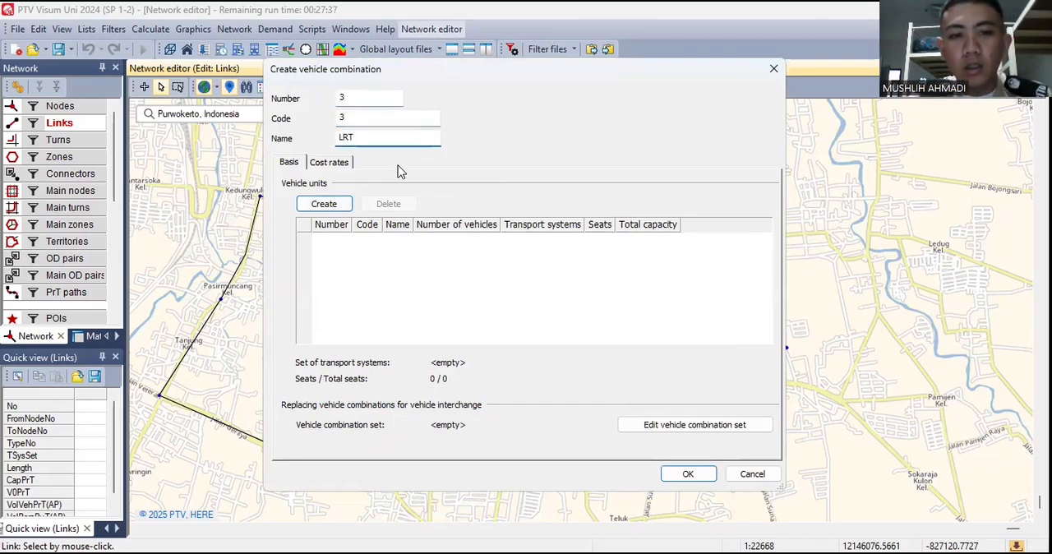
- Allocate one vehicle unit 4 21 to the LRT combination
{"action": "left_click", "coordinate": [337, 205]}
{"action": "left_click", "coordinate": [539, 273]}
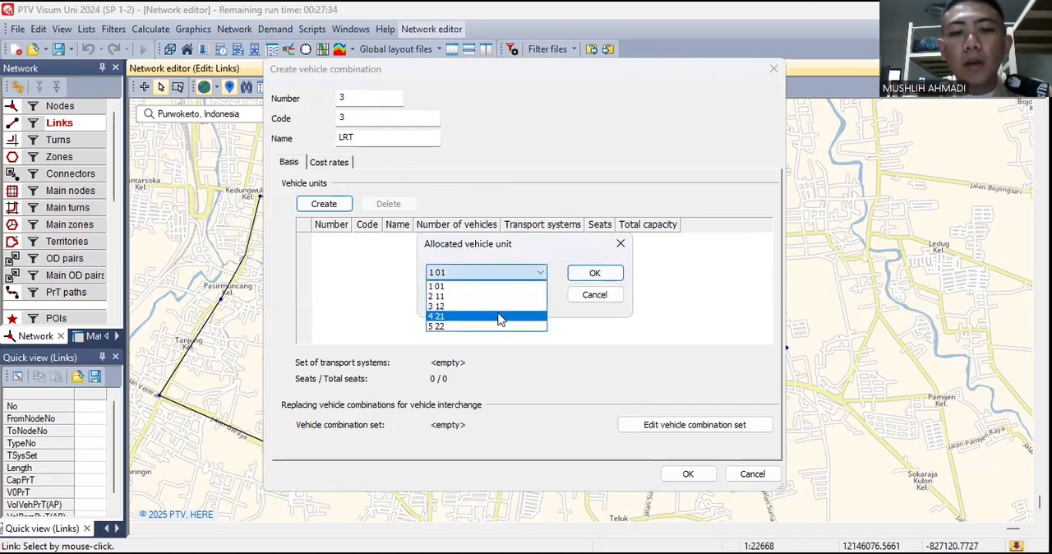
{"action": "left_click", "coordinate": [498, 314]}
{"action": "left_click", "coordinate": [590, 276]}
- Allocate two vehicle units 5 22 to the LRT combination, save it and confirm the PuT vehicle definitions
{"action": "left_click", "coordinate": [343, 205]}
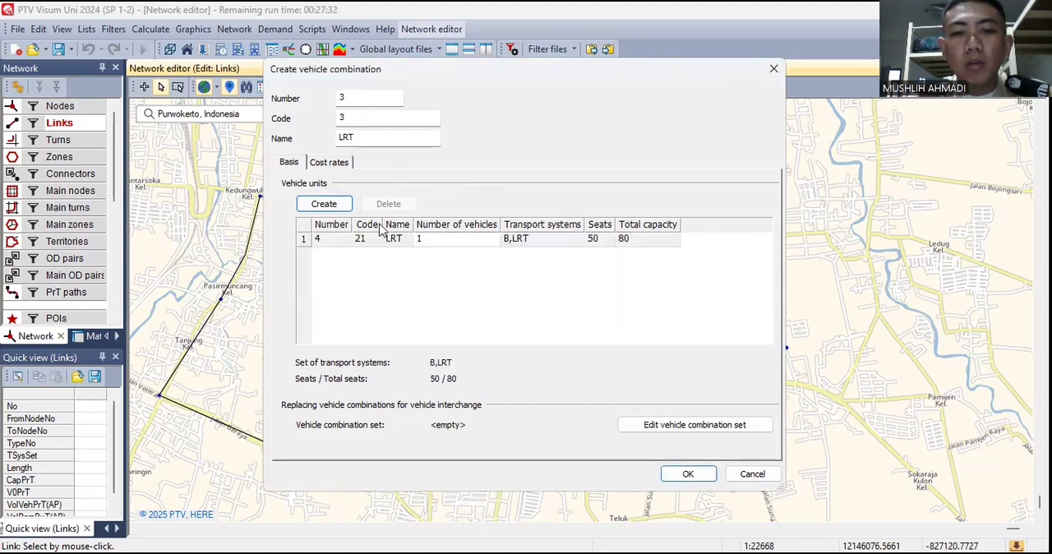
{"action": "left_click", "coordinate": [531, 282]}
{"action": "left_click", "coordinate": [493, 325]}
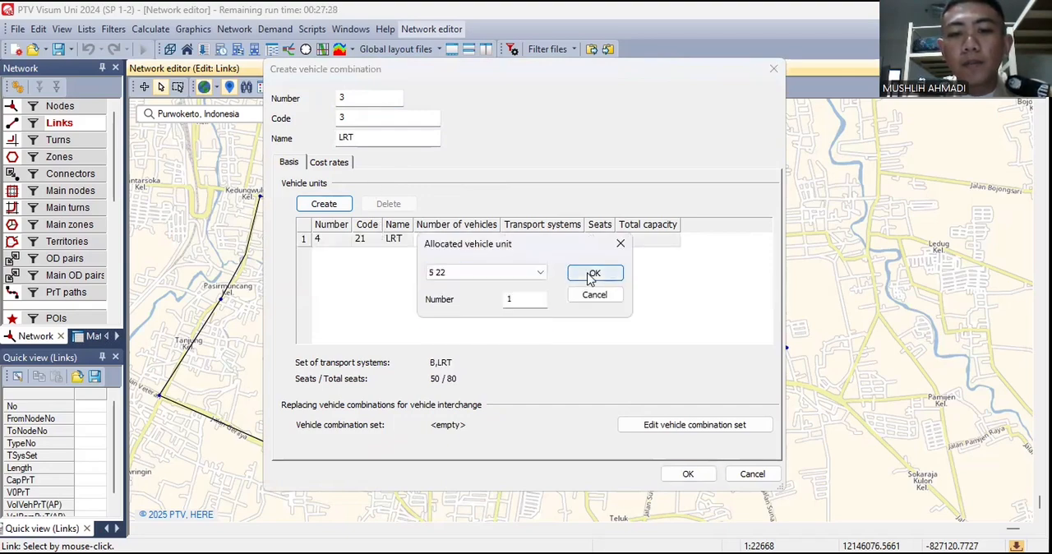
{"action": "left_click", "coordinate": [546, 297]}
{"action": "key", "text": "BackSpace"}
{"action": "type", "text": "2"}
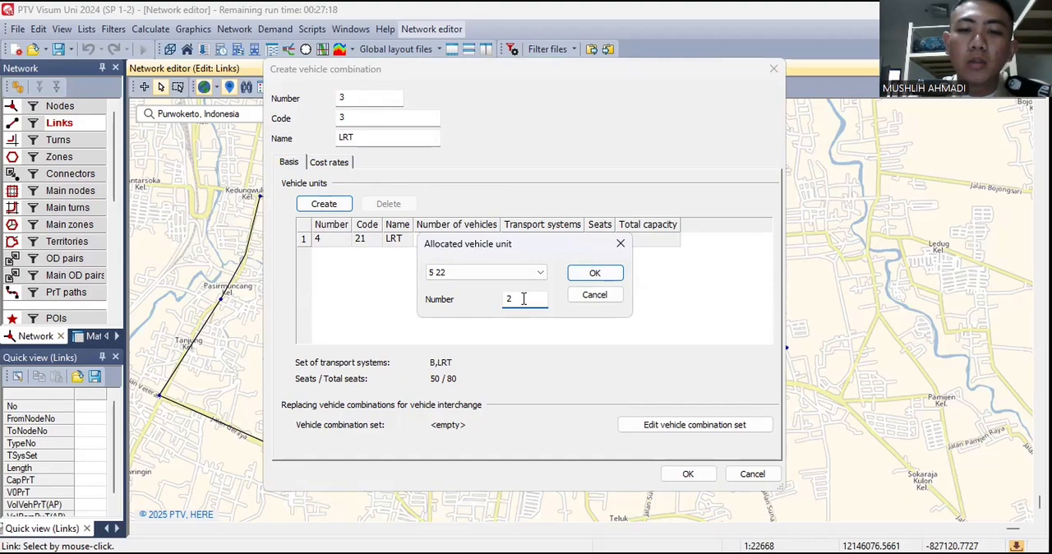
{"action": "left_click", "coordinate": [595, 273]}
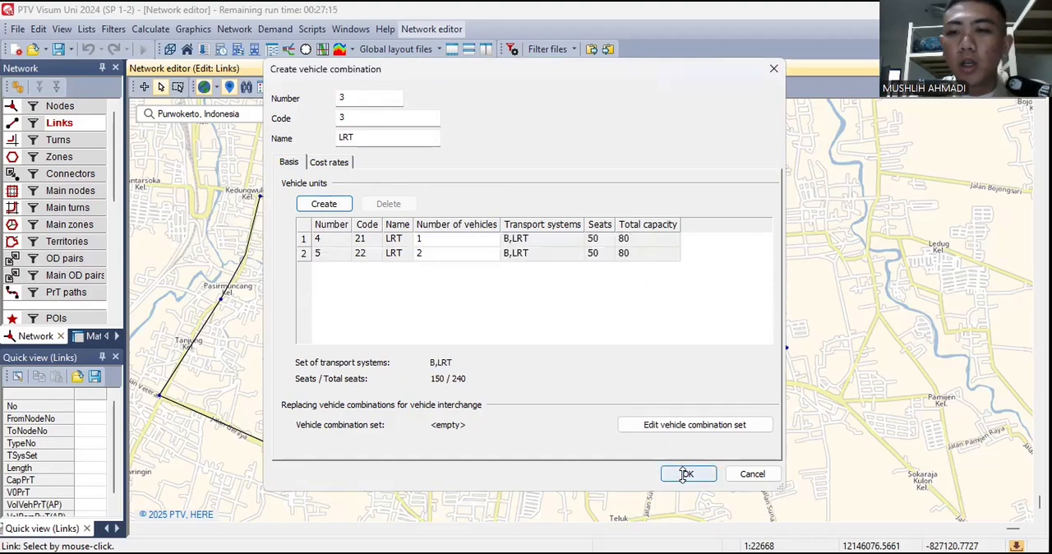
{"action": "left_click", "coordinate": [681, 474]}
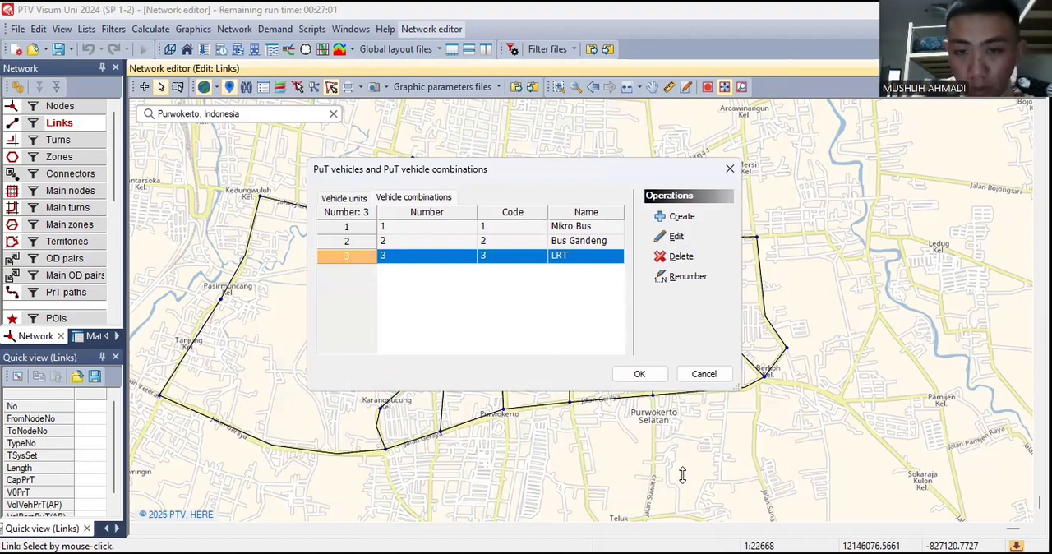
{"action": "left_click", "coordinate": [639, 374]}
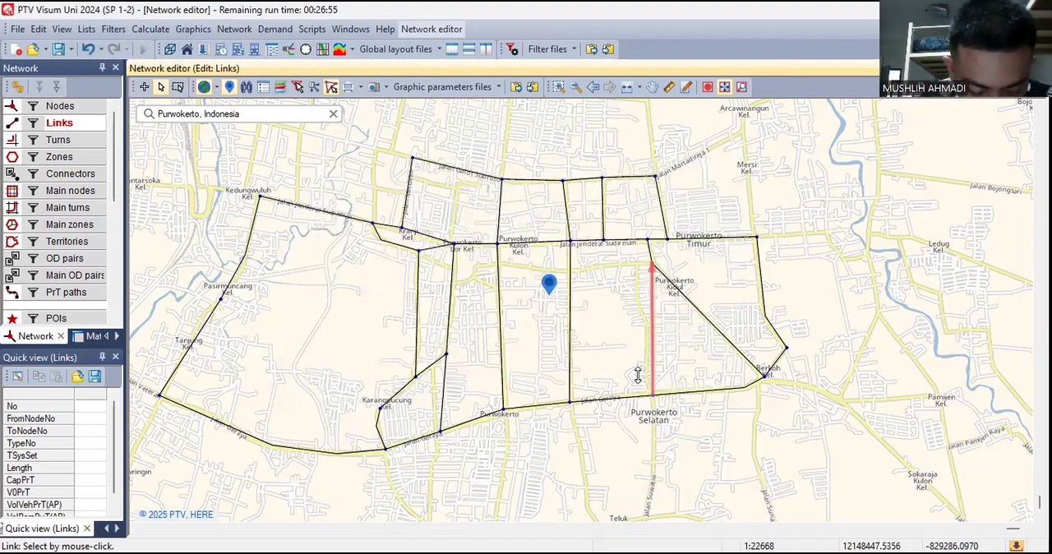
- Create the first PuT operator with the name Rosalia Indah
{"action": "left_click", "coordinate": [235, 28]}
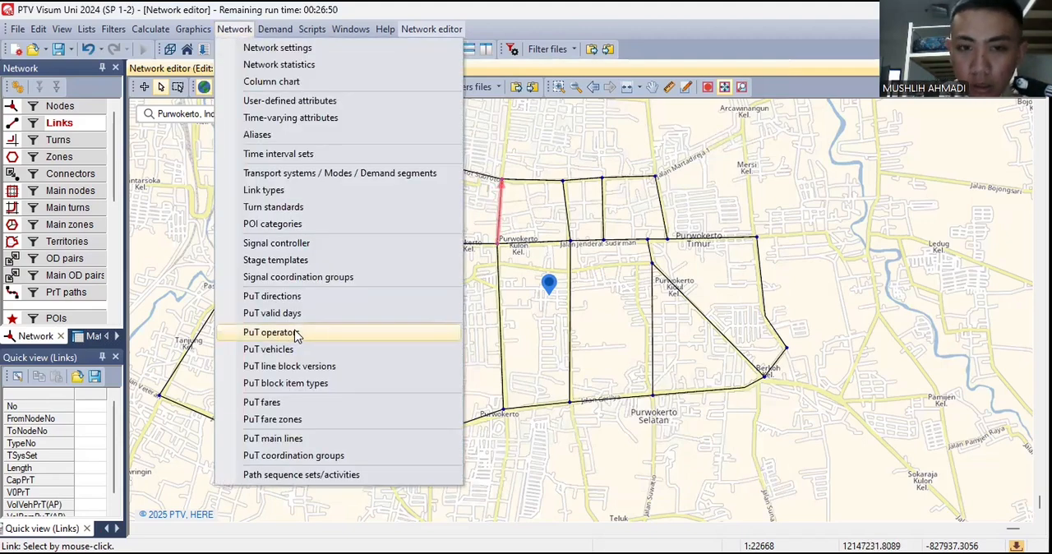
{"action": "left_click", "coordinate": [295, 333]}
{"action": "left_click", "coordinate": [707, 222]}
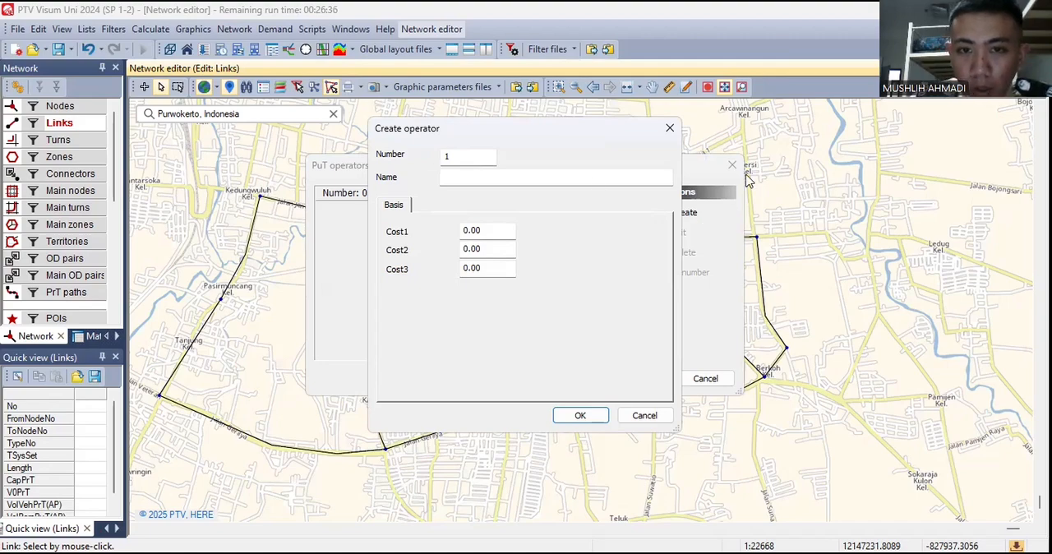
{"action": "left_click", "coordinate": [596, 179]}
{"action": "type", "text": "Ro"}
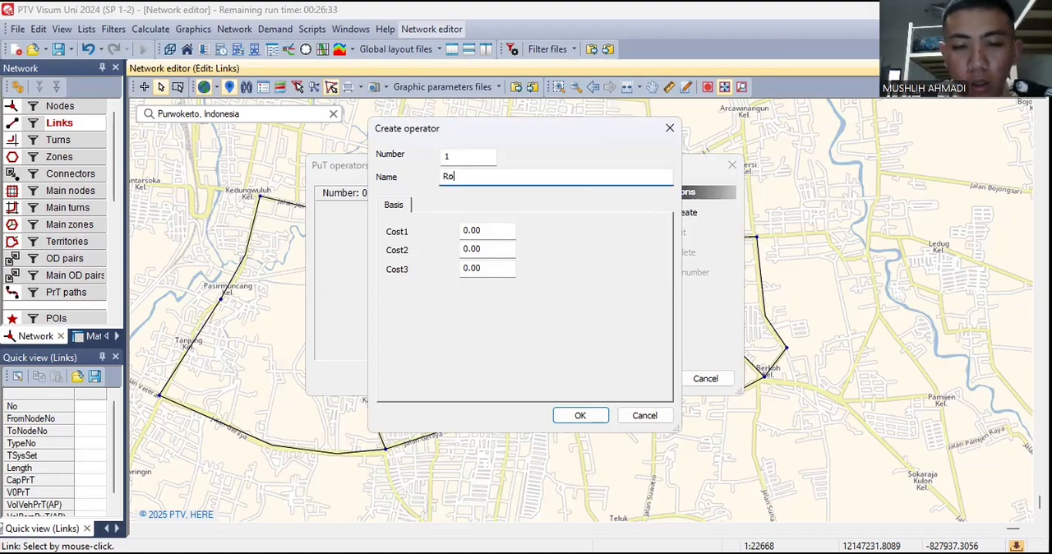
{"action": "type", "text": "salia Indah"}
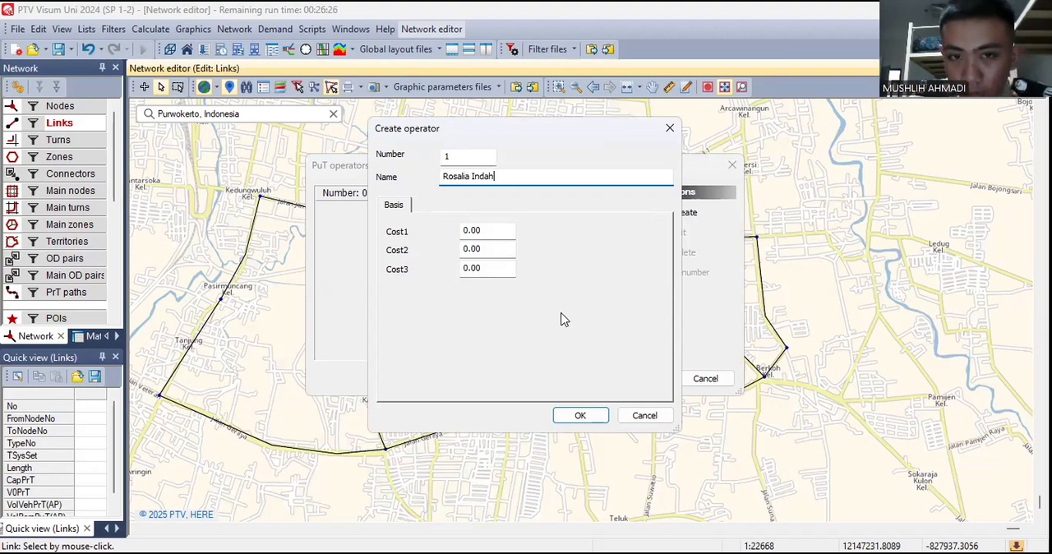
{"action": "left_click", "coordinate": [576, 418]}
- Create PuT operators 2 Sinar Jaya and 3 Sumber Alam, and confirm the operator list
{"action": "left_click", "coordinate": [688, 212]}
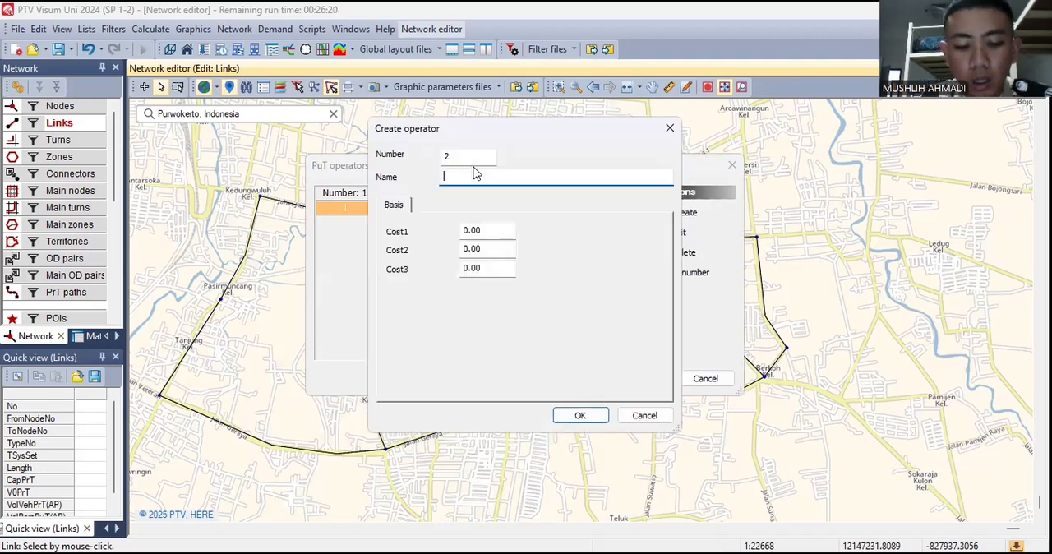
{"action": "type", "text": "Sinar Jaya"}
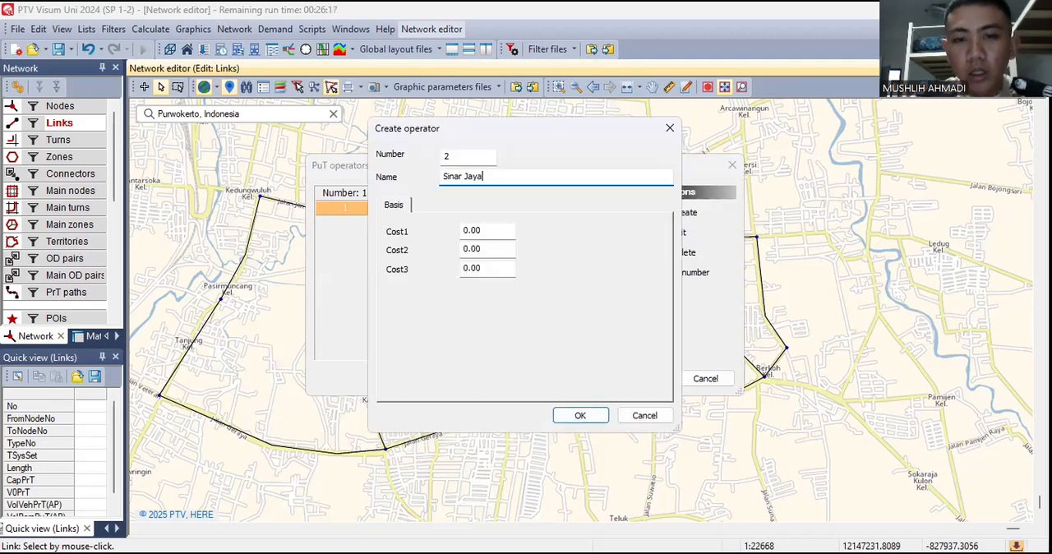
{"action": "left_click", "coordinate": [577, 417]}
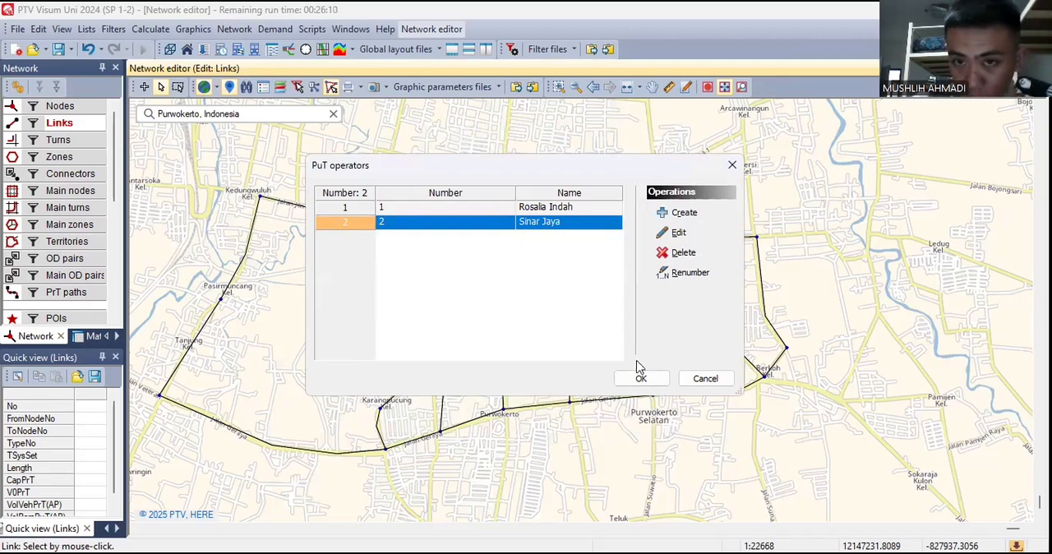
{"action": "left_click", "coordinate": [682, 212]}
{"action": "type", "text": "Sumber Alam"}
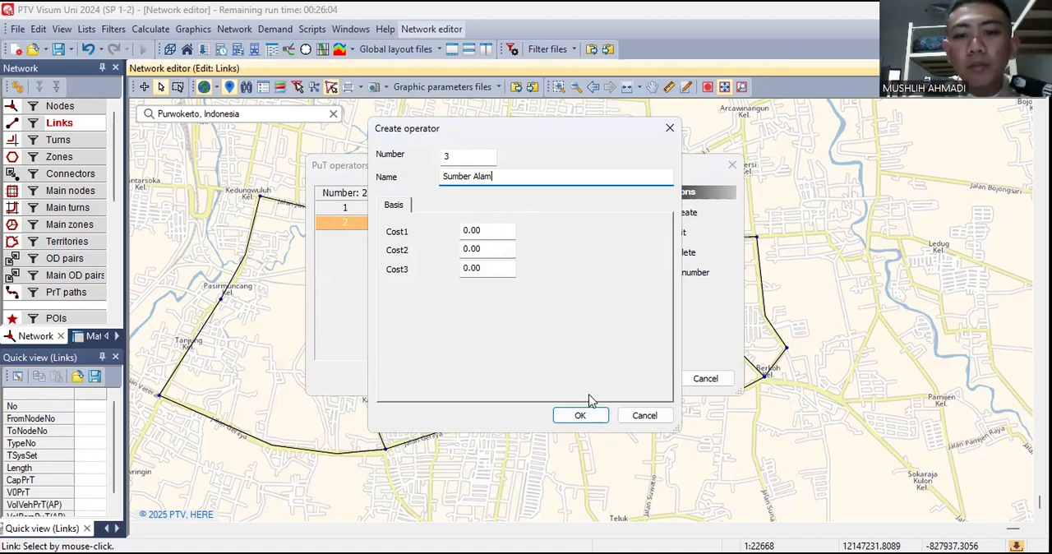
{"action": "left_click", "coordinate": [577, 416]}
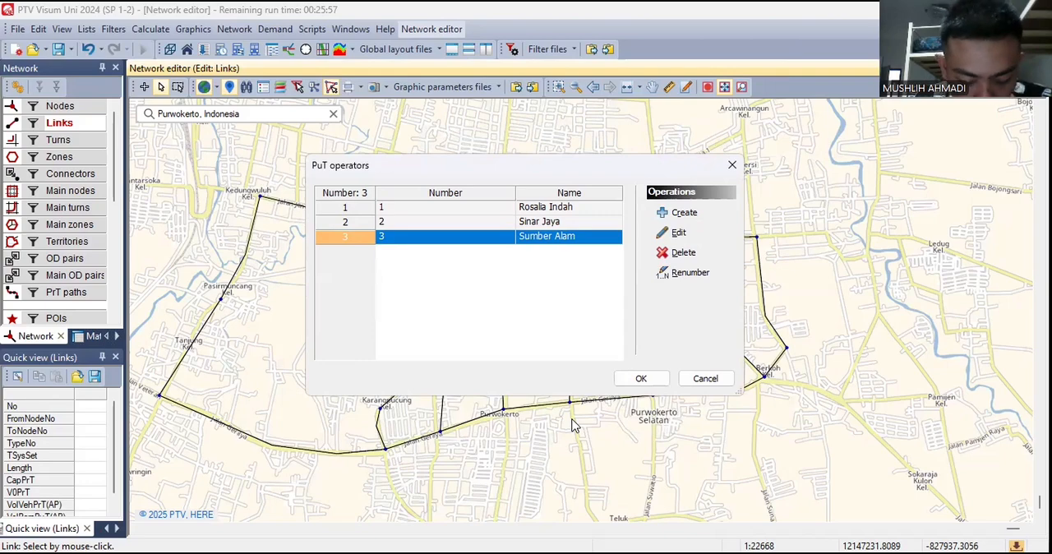
{"action": "left_click", "coordinate": [641, 379]}
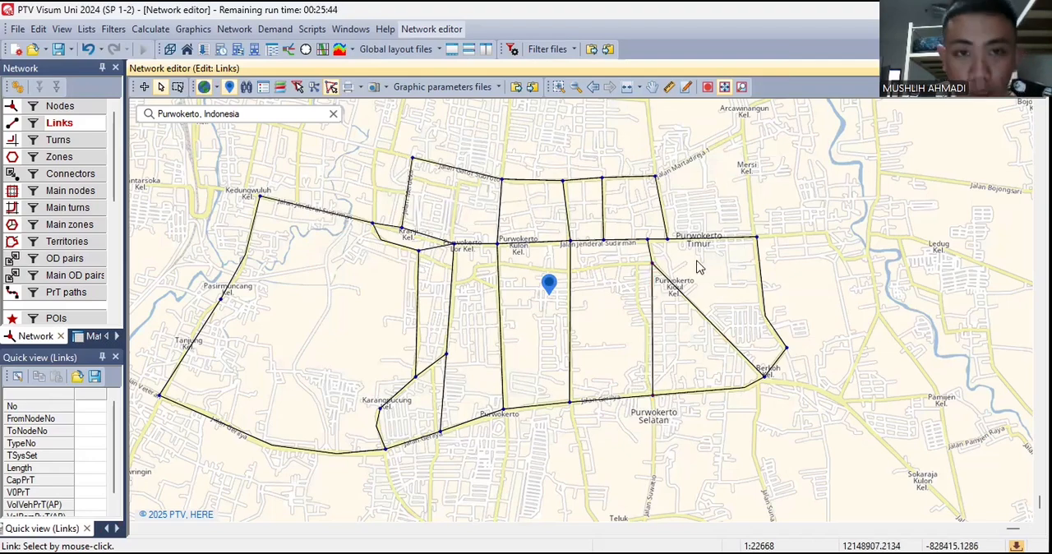
- Open the network's list of link types
{"action": "left_click", "coordinate": [237, 30]}
{"action": "key", "text": "Escape"}
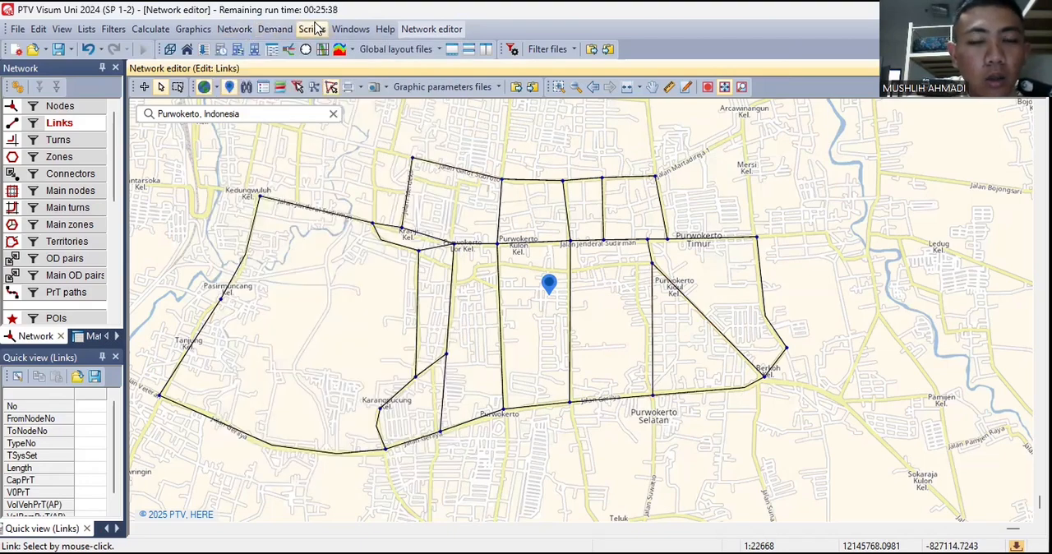
{"action": "left_click", "coordinate": [235, 28]}
{"action": "left_click", "coordinate": [272, 192]}
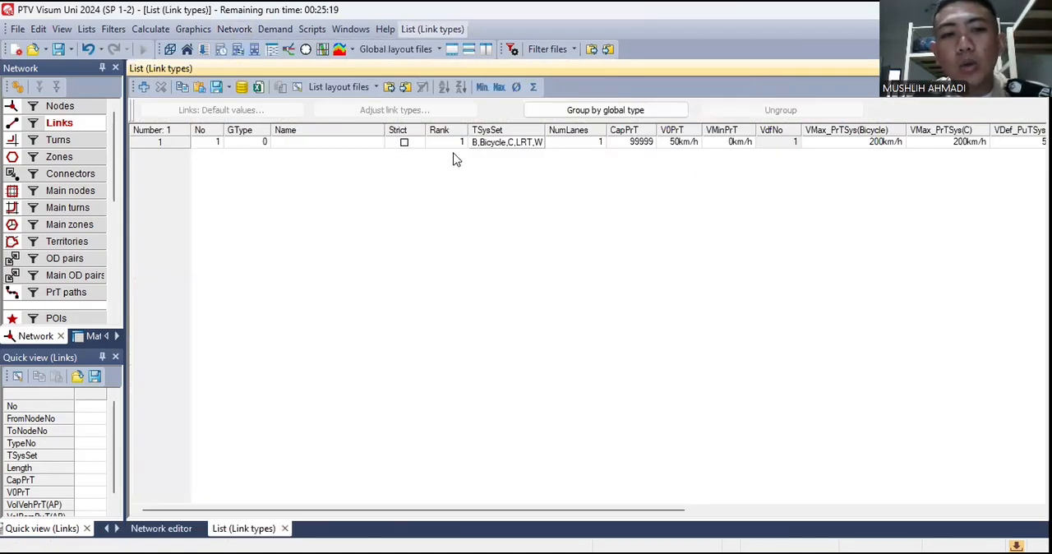
- Name link type 1 Arteri Primer 4/2 D
{"action": "left_click", "coordinate": [365, 145]}
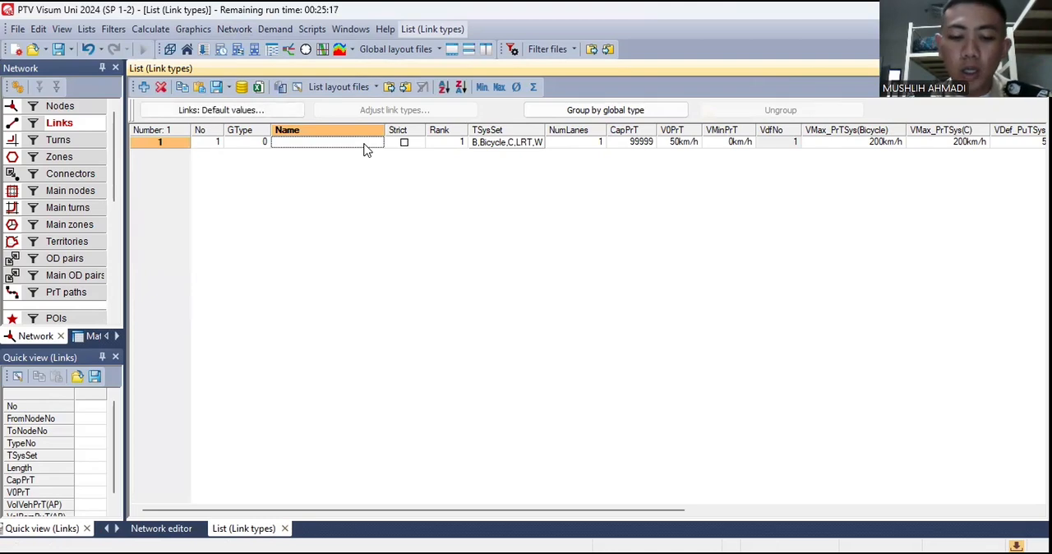
{"action": "type", "text": "J"}
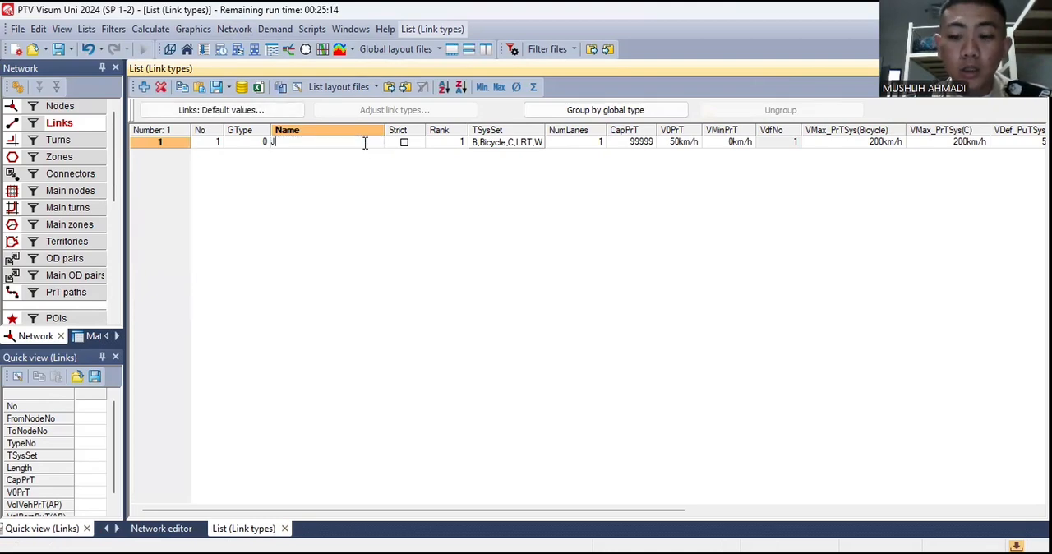
{"action": "type", "text": "l"}
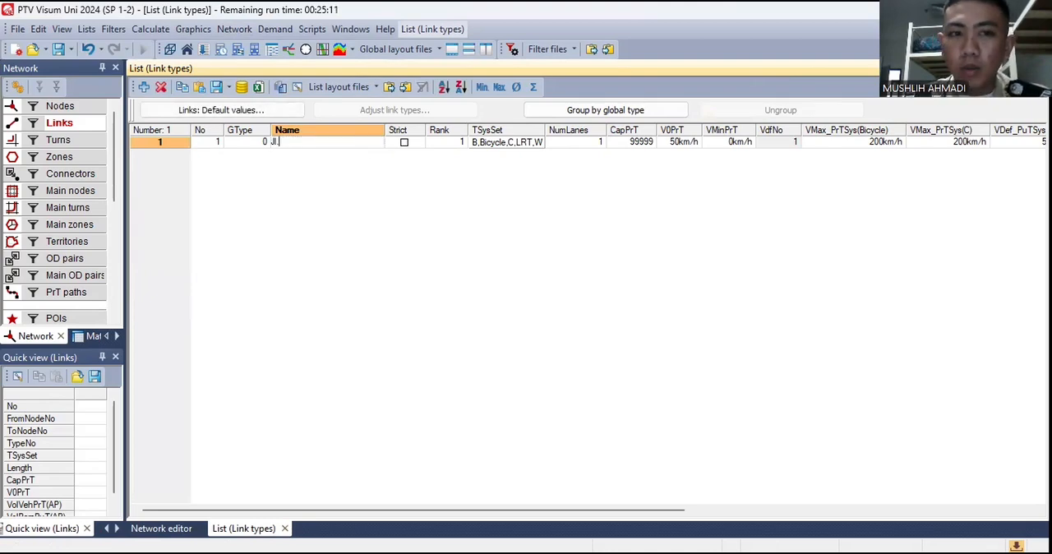
{"action": "type", "text": "."}
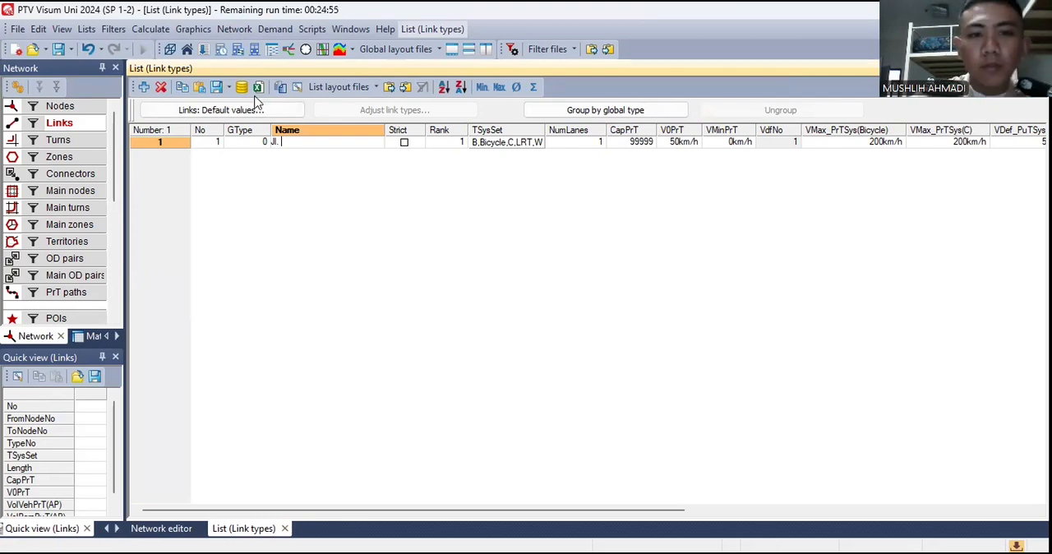
{"action": "key", "text": "BackSpace"}
{"action": "key", "text": "BackSpace"}
{"action": "key", "text": "BackSpace"}
{"action": "key", "text": "BackSpace"}
{"action": "type", "text": "Art"}
{"action": "type", "text": "eri "}
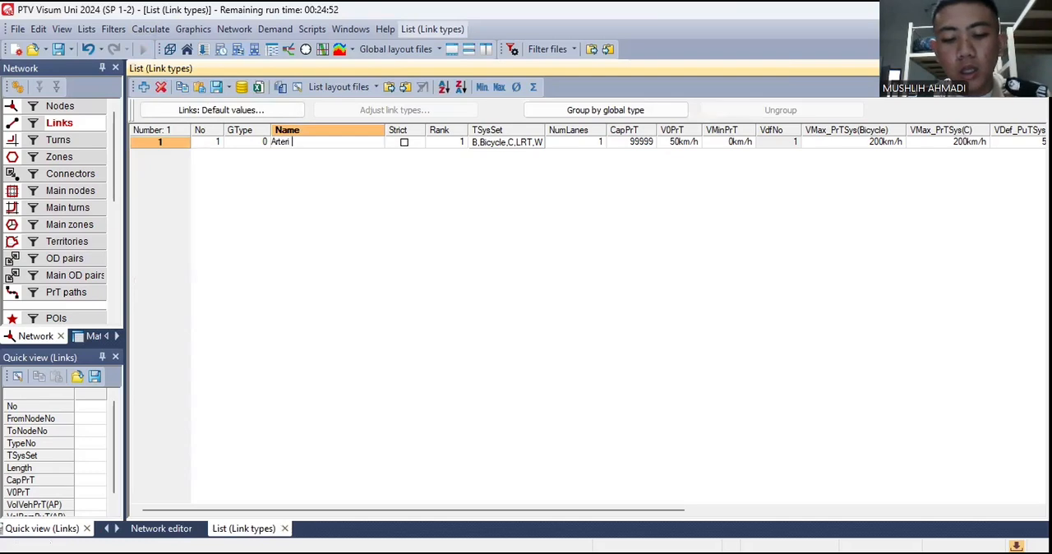
{"action": "type", "text": "Primer 4"}
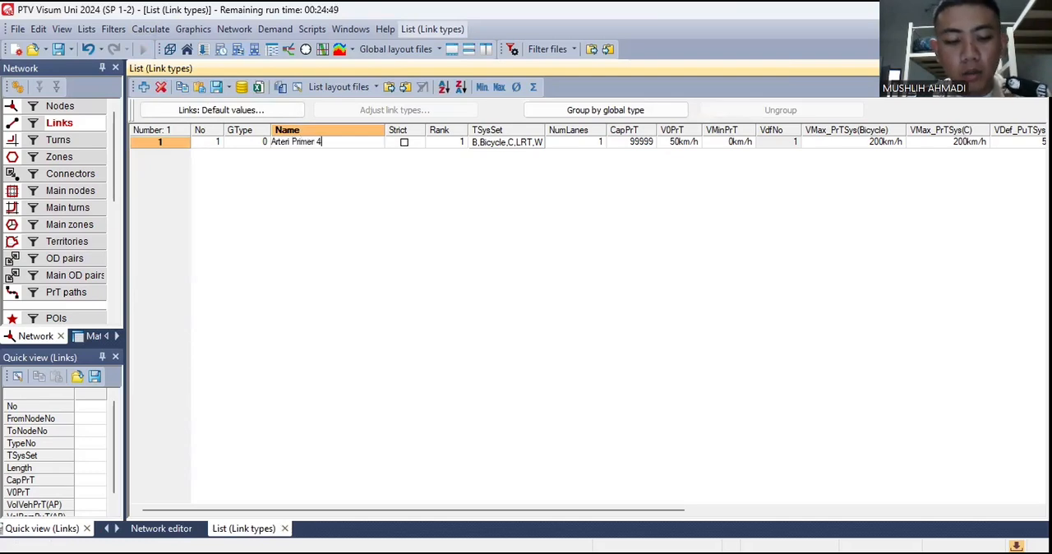
{"action": "type", "text": "/2"}
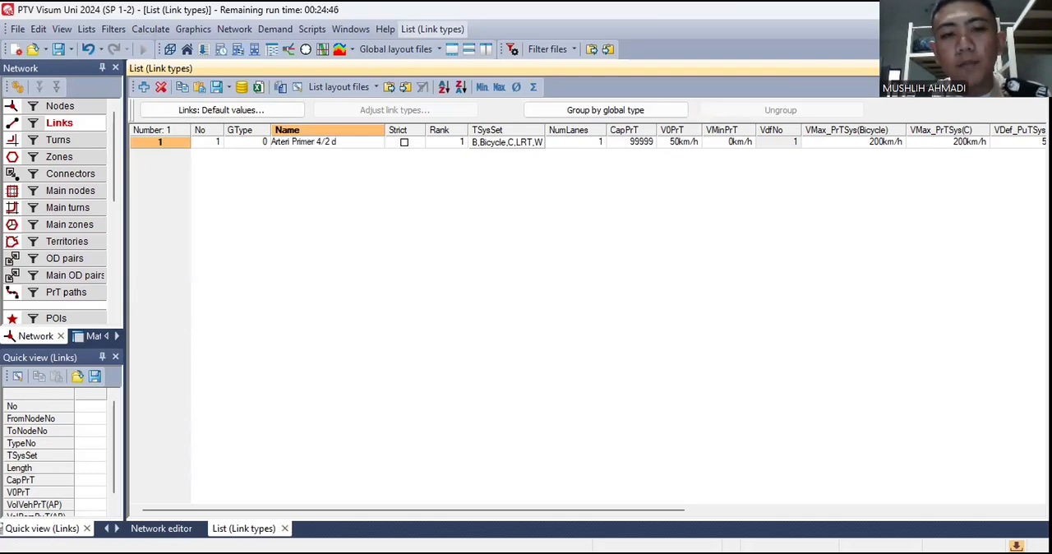
{"action": "type", "text": " D"}
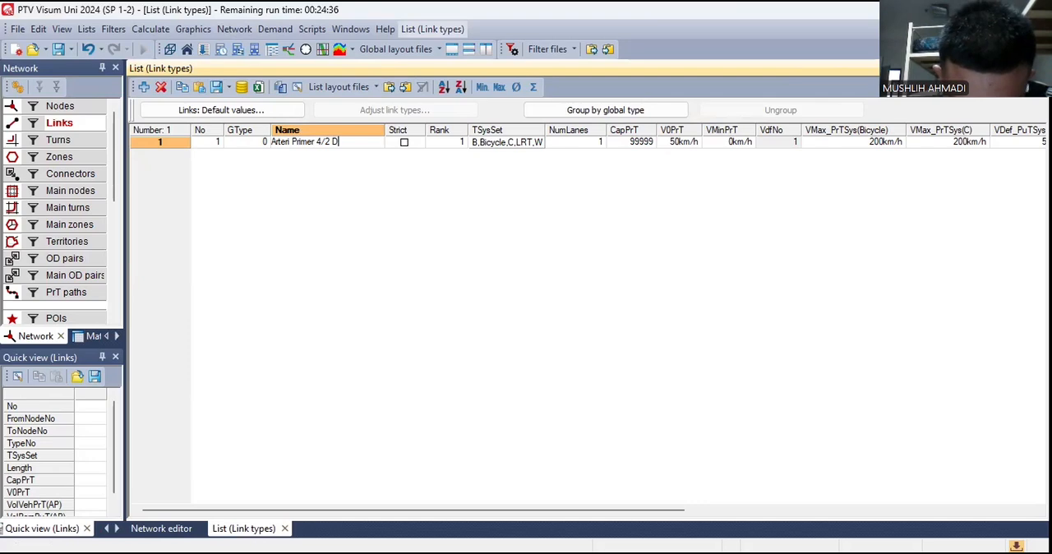
- Set link type 1 to 4 lanes and a PrT capacity of 3000
{"action": "left_click", "coordinate": [605, 143]}
{"action": "key", "text": "BackSpace"}
{"action": "type", "text": "4"}
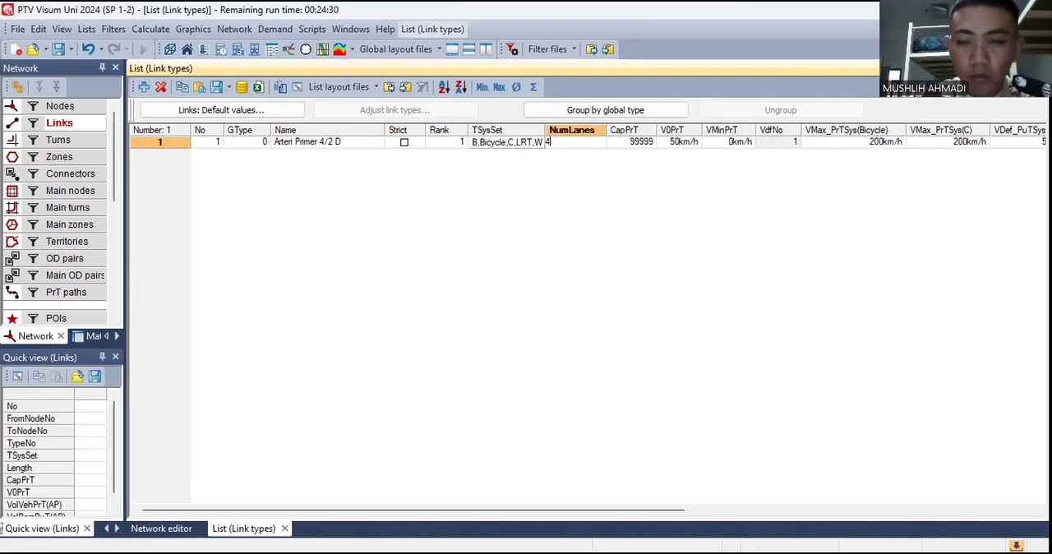
{"action": "left_click", "coordinate": [647, 143]}
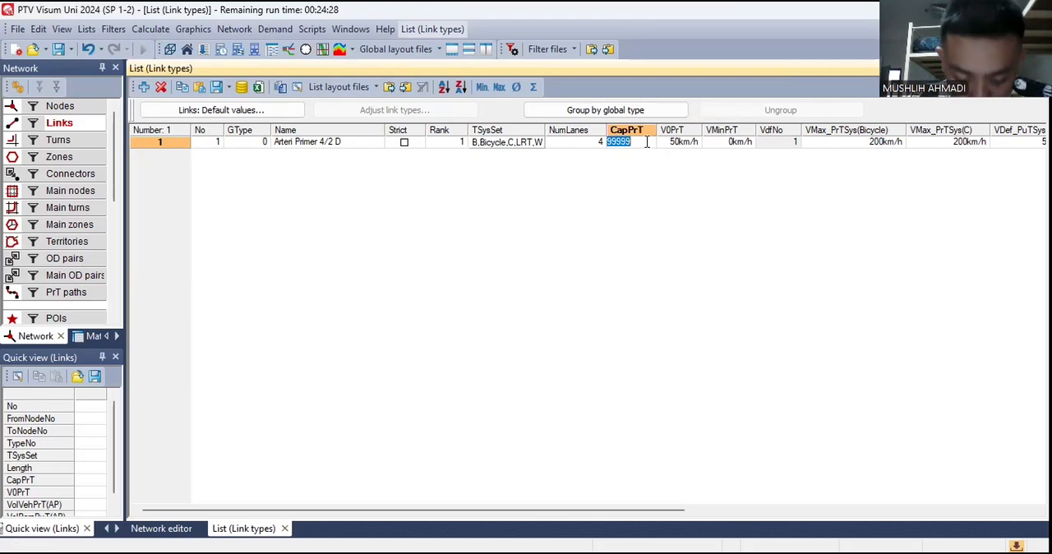
{"action": "type", "text": "3000"}
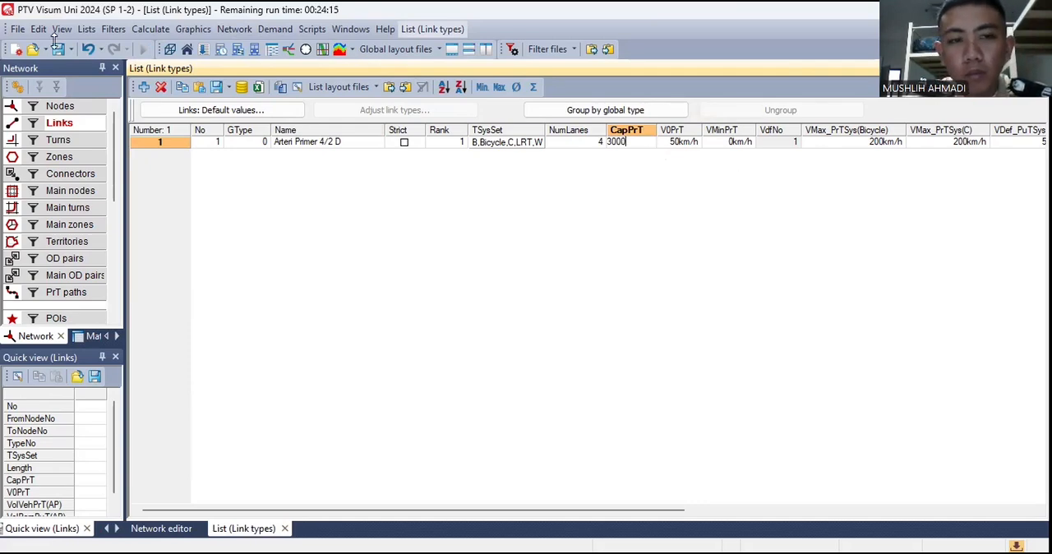
- Set link type 1's maximum PrT speeds to 20 km/h for both Bicycle and C
{"action": "left_click", "coordinate": [894, 151]}
{"action": "type", "text": "20"}
{"action": "key", "text": "Return"}
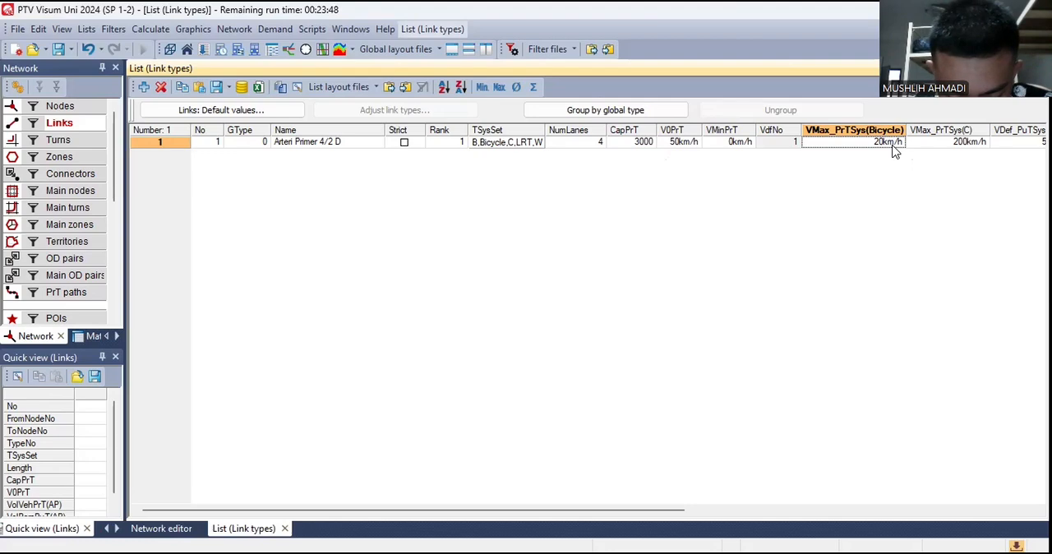
{"action": "double_click", "coordinate": [958, 143]}
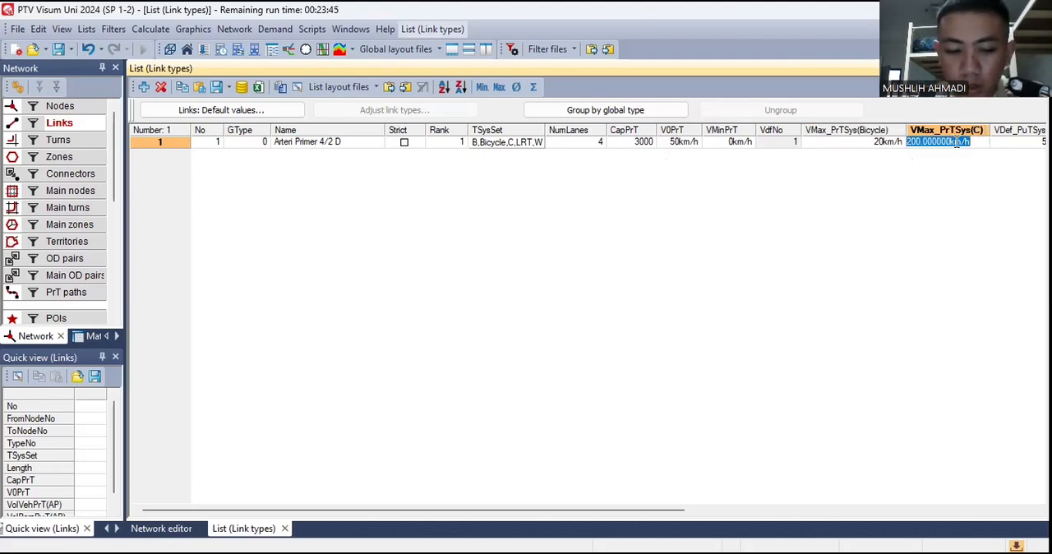
{"action": "type", "text": "20"}
{"action": "key", "text": "Return"}
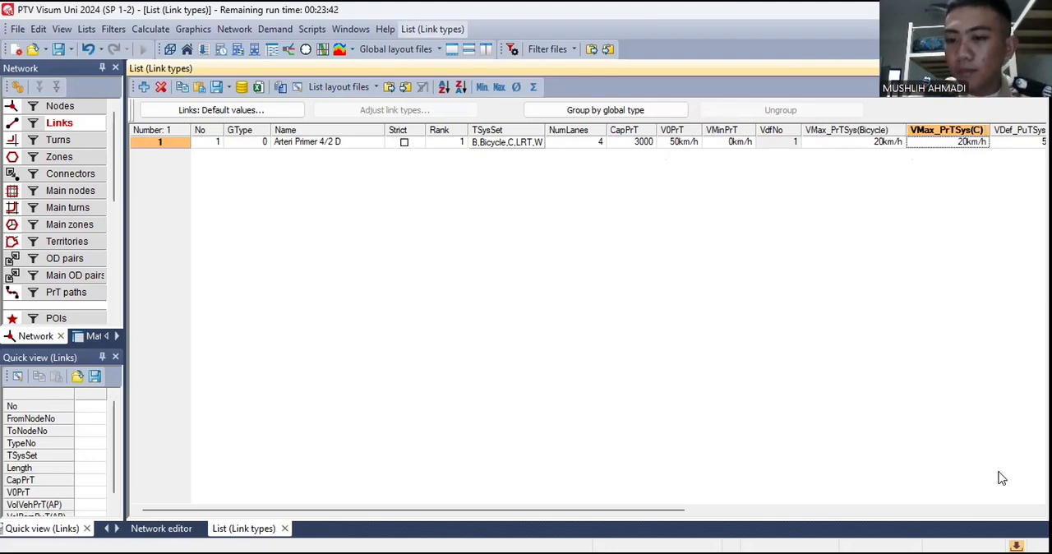
{"action": "left_click_drag", "start_coordinate": [686, 511], "coordinate": [589, 515]}
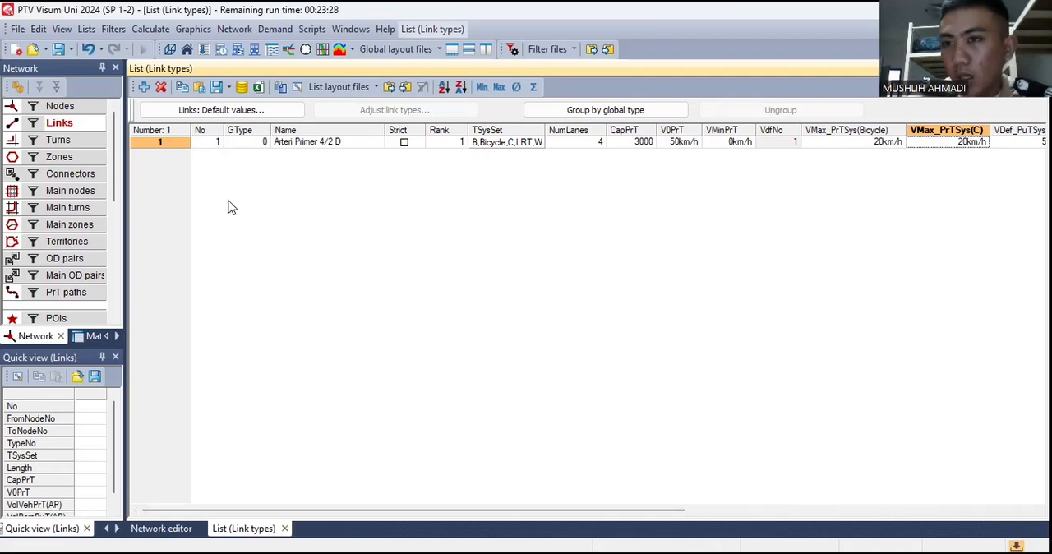
- Add link type 2 with the name Arteri primer 2/2 UD
{"action": "left_click", "coordinate": [144, 86]}
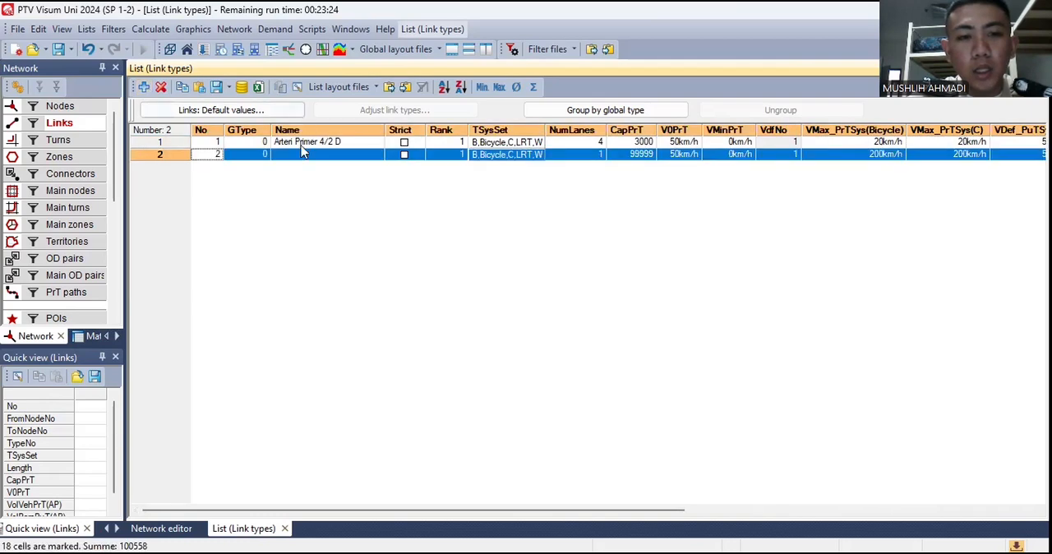
{"action": "double_click", "coordinate": [303, 154]}
{"action": "type", "text": "Arter"}
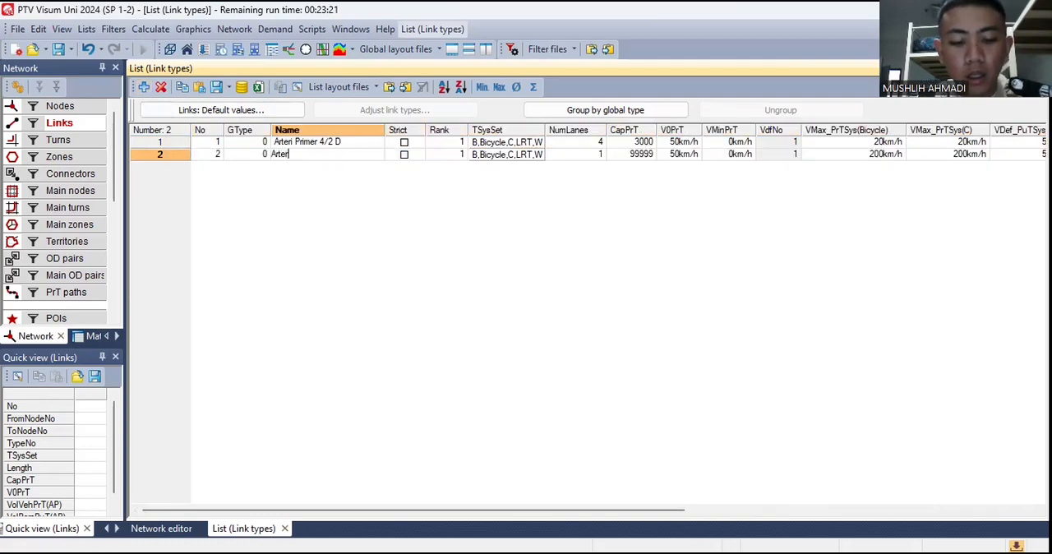
{"action": "type", "text": "i primer 2"}
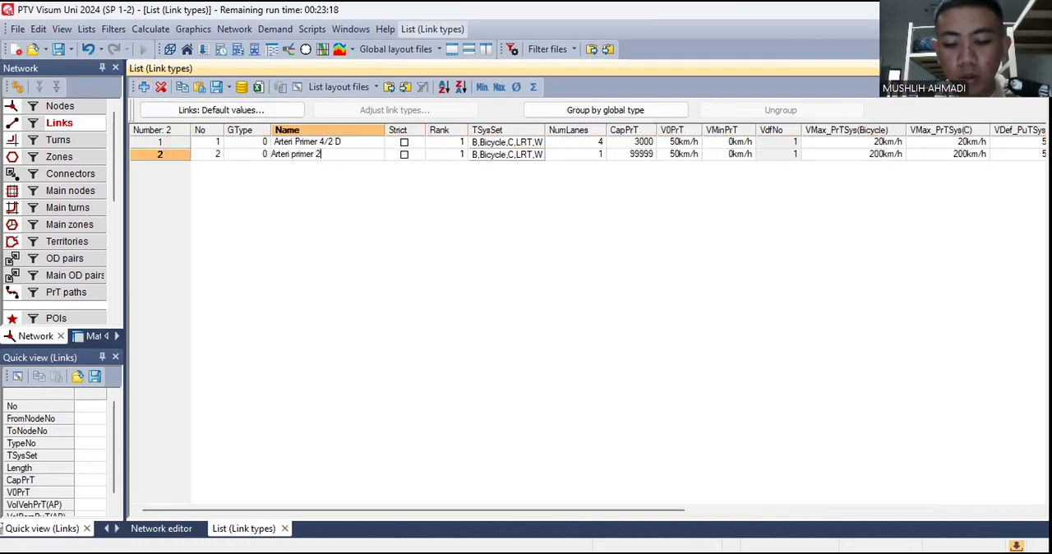
{"action": "type", "text": "/2"}
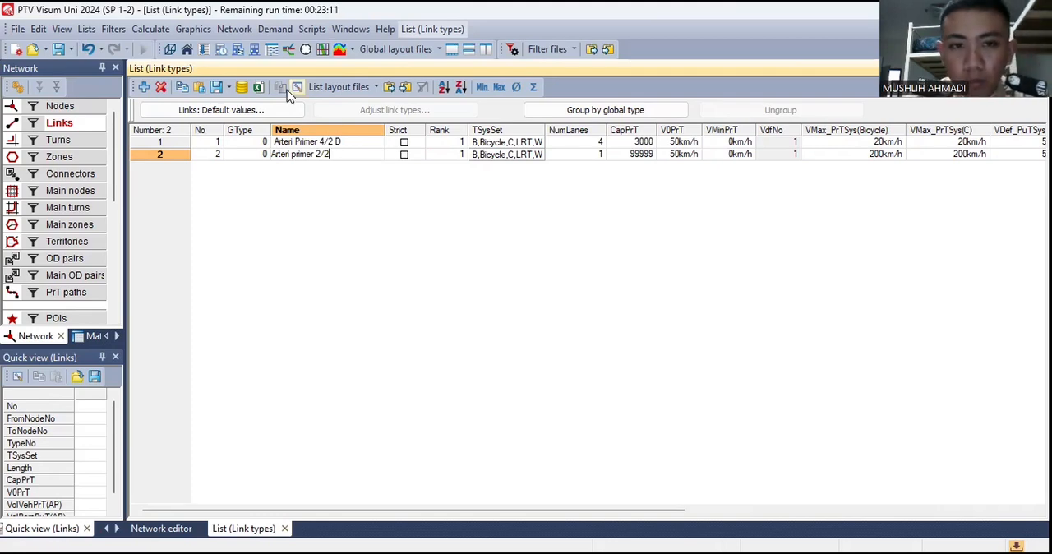
{"action": "type", "text": "uF"}
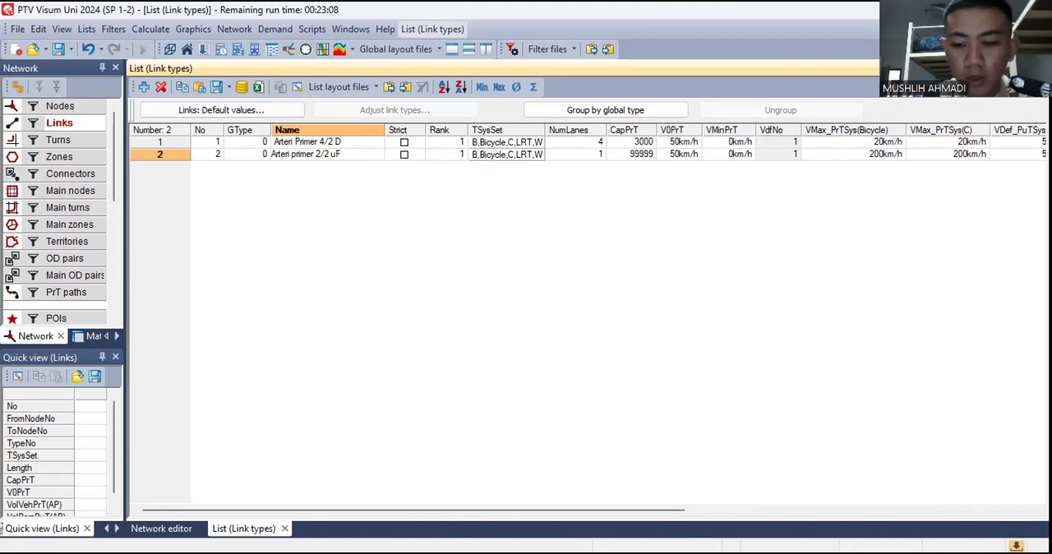
{"action": "key", "text": "BackSpace"}
{"action": "type", "text": "UD"}
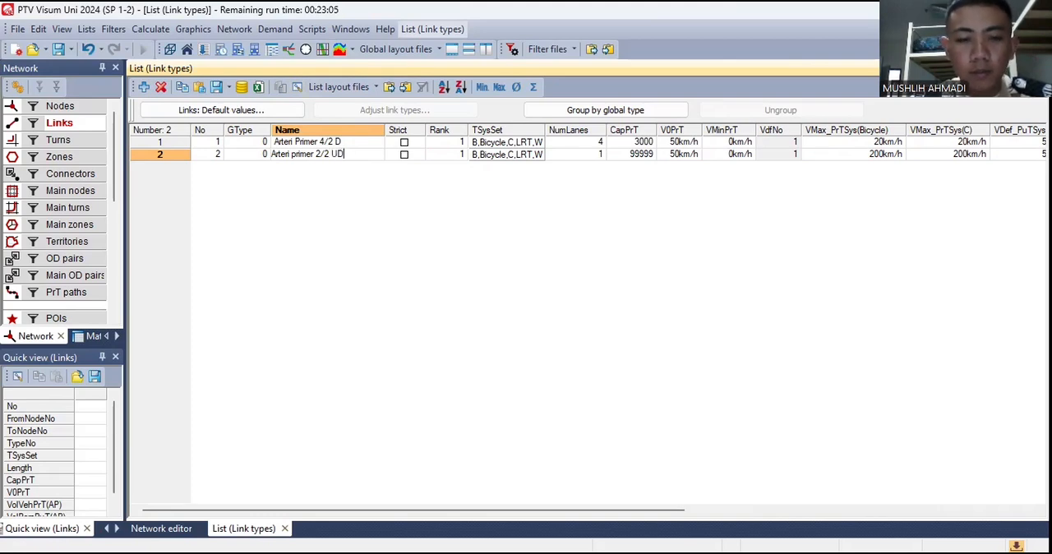
- Set the number of lanes of link type 2 to 2
{"action": "left_click", "coordinate": [568, 153]}
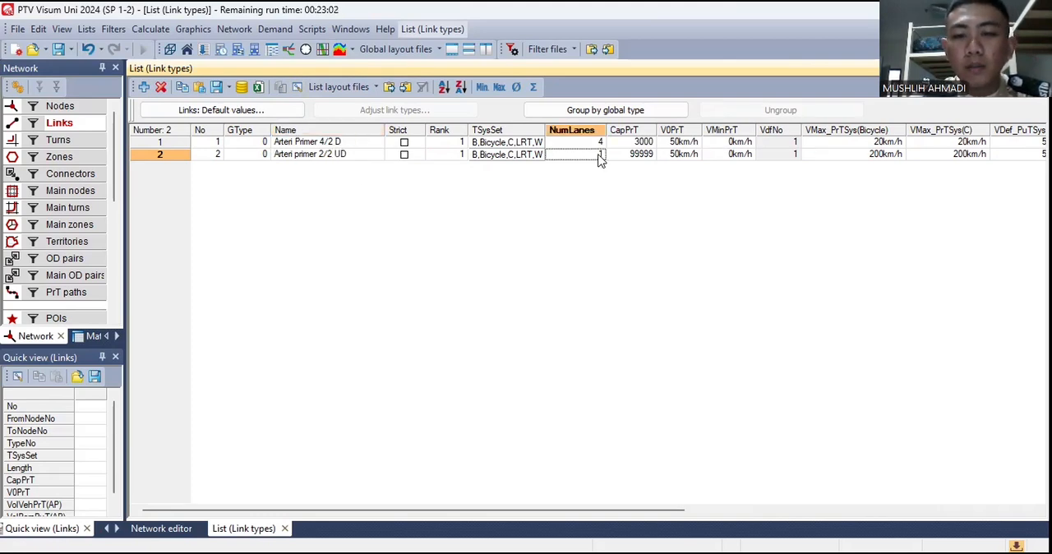
{"action": "type", "text": "2"}
{"action": "key", "text": "Return"}
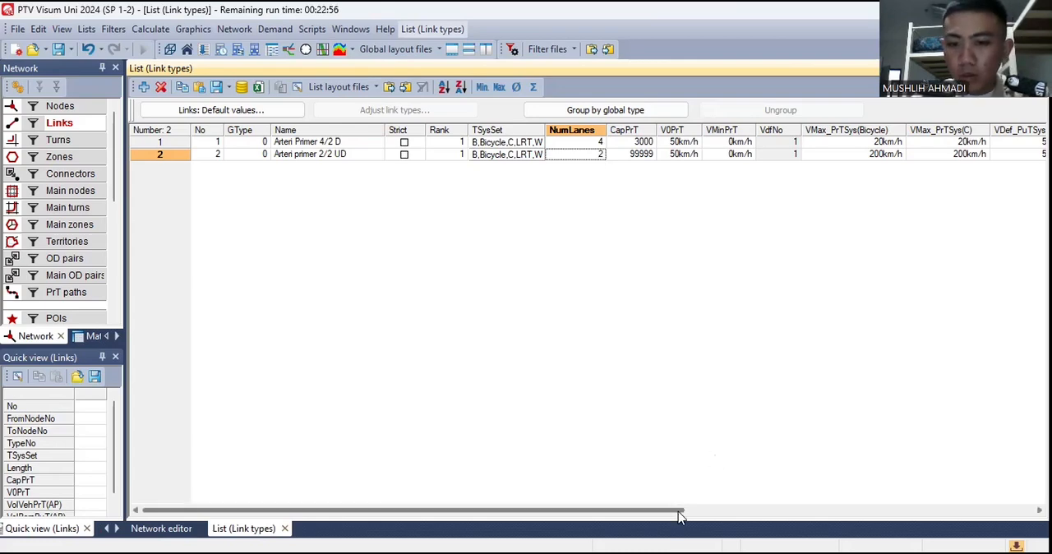
- Set link type 2's maximum PrT speeds to 20 km/h for both Bicycle and C
{"action": "left_click_drag", "start_coordinate": [677, 511], "coordinate": [893, 507]}
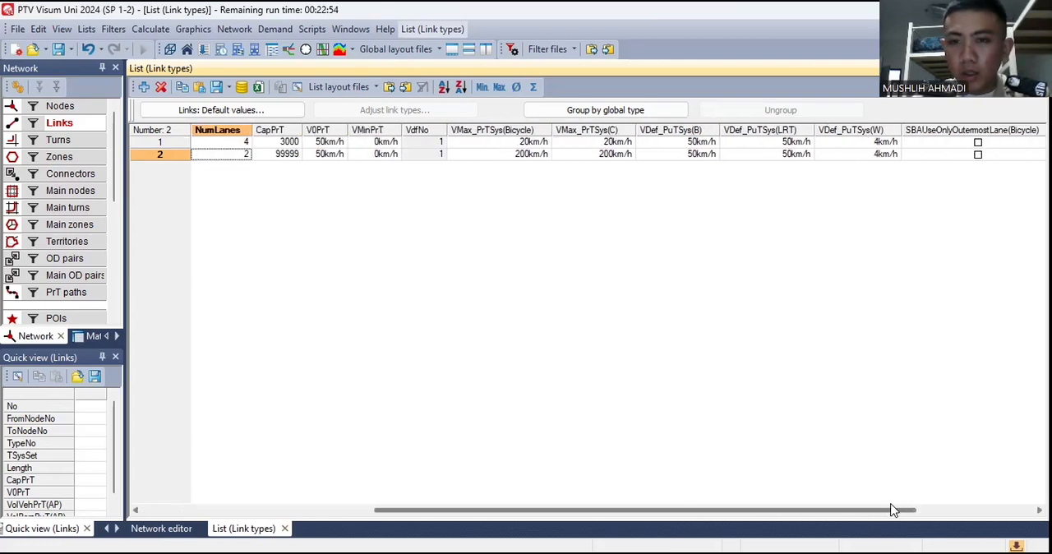
{"action": "double_click", "coordinate": [508, 156]}
{"action": "type", "text": "20"}
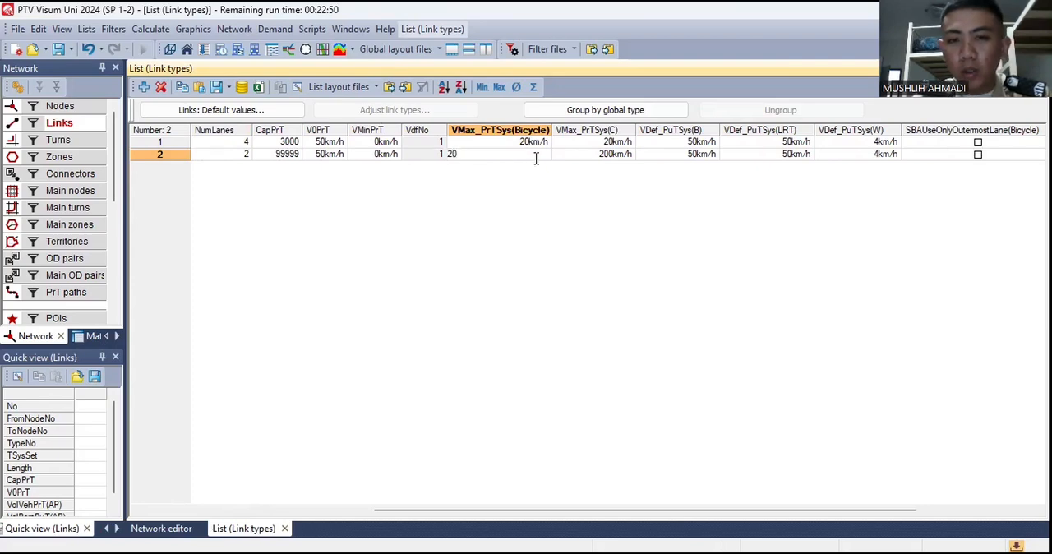
{"action": "double_click", "coordinate": [598, 155]}
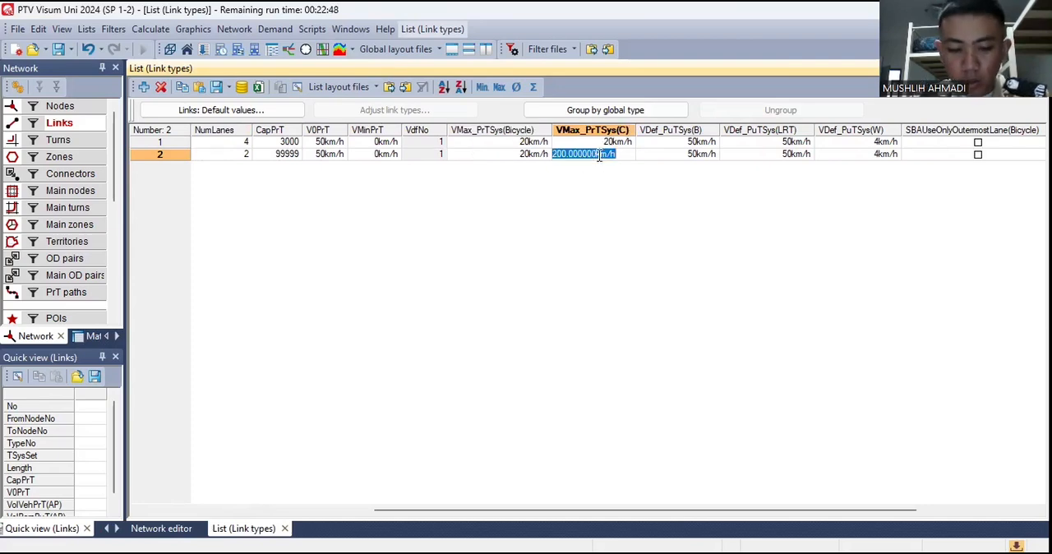
{"action": "type", "text": "20"}
{"action": "key", "text": "Return"}
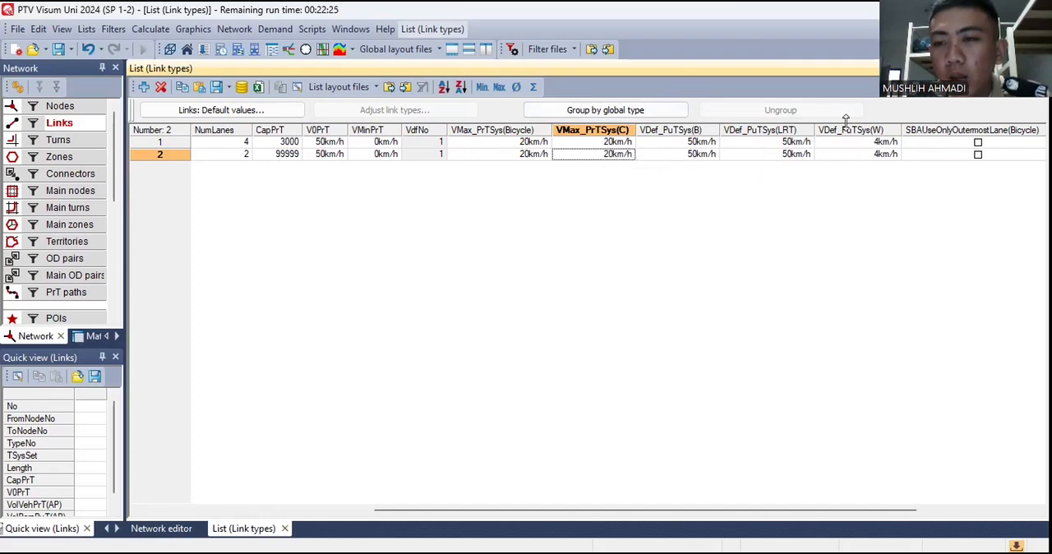
- Change the maximum PrT speed for C to 40 km/h on link types 1 and 2
{"action": "double_click", "coordinate": [607, 145]}
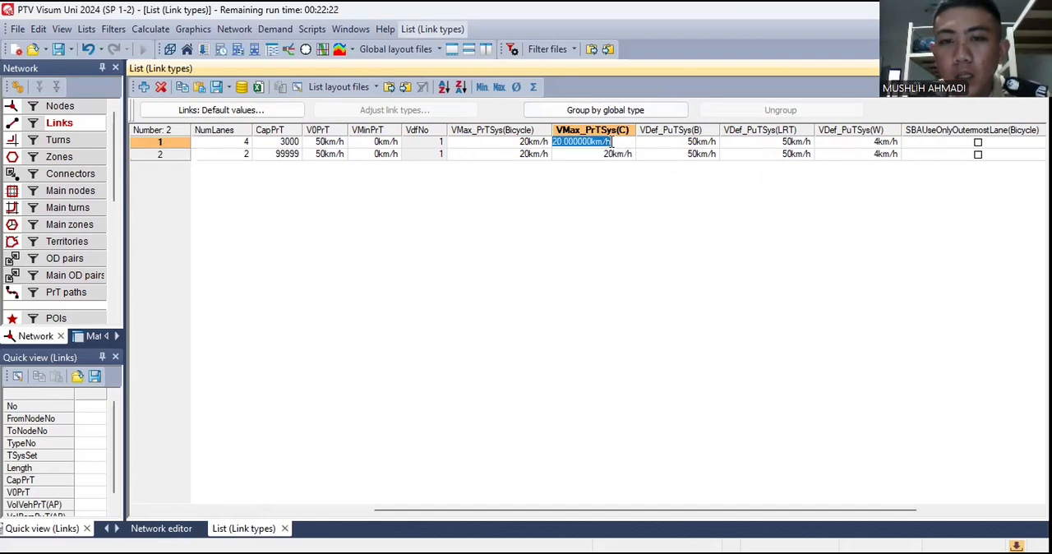
{"action": "type", "text": "40"}
{"action": "double_click", "coordinate": [612, 154]}
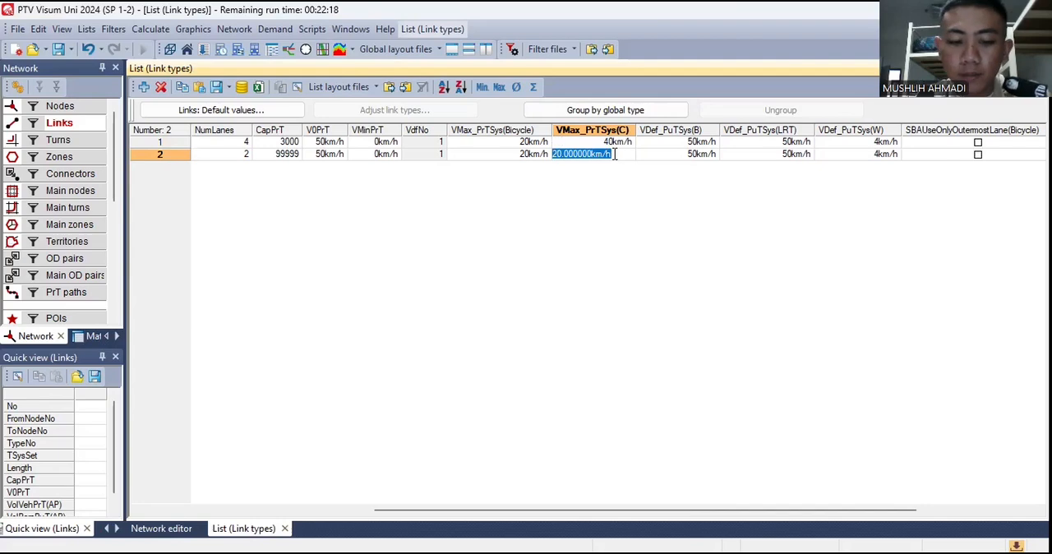
{"action": "type", "text": "40"}
- Set the PrT capacity of link type 2 to 2000
{"action": "double_click", "coordinate": [288, 156]}
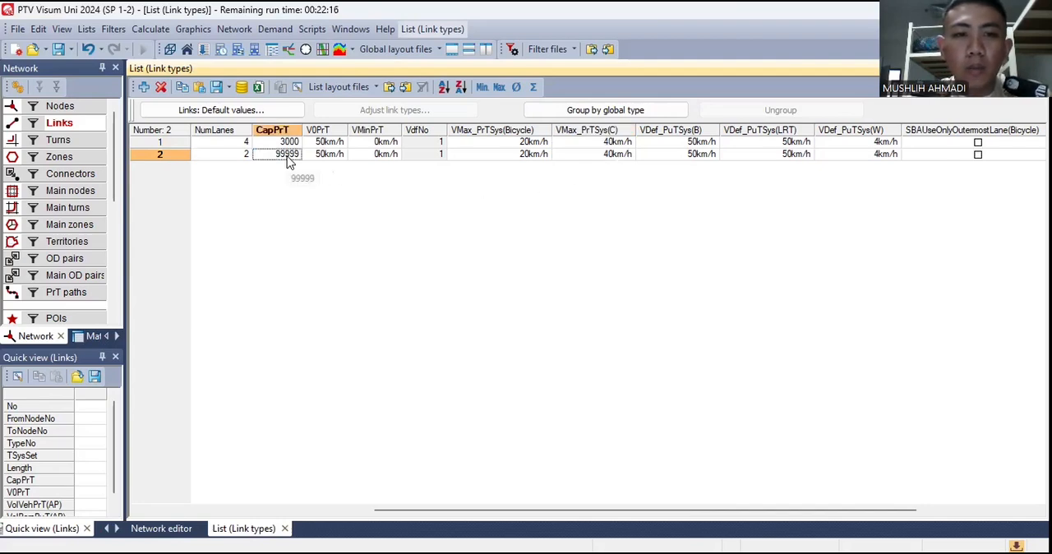
{"action": "type", "text": "2000"}
{"action": "key", "text": "Return"}
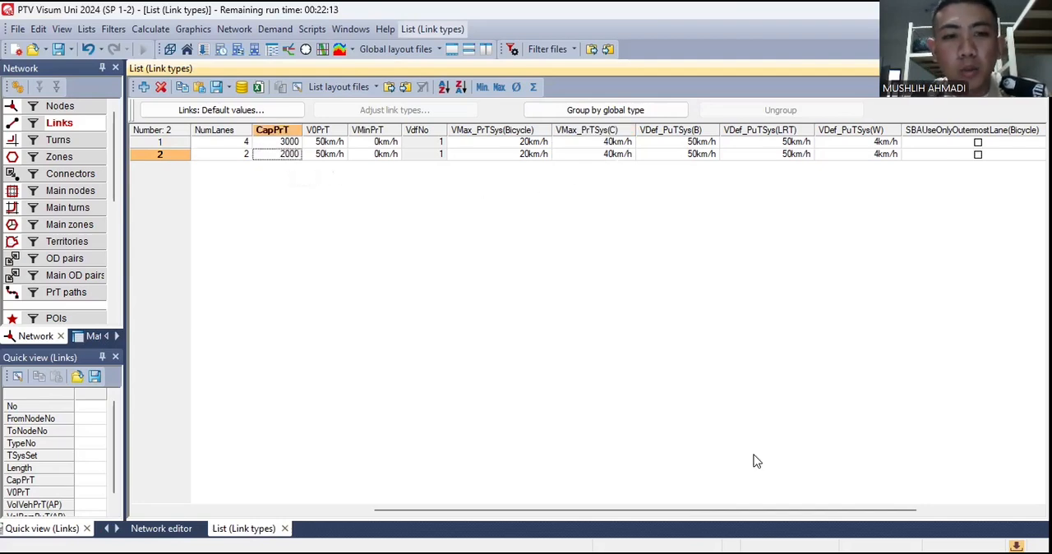
{"action": "left_click_drag", "start_coordinate": [714, 510], "coordinate": [481, 509]}
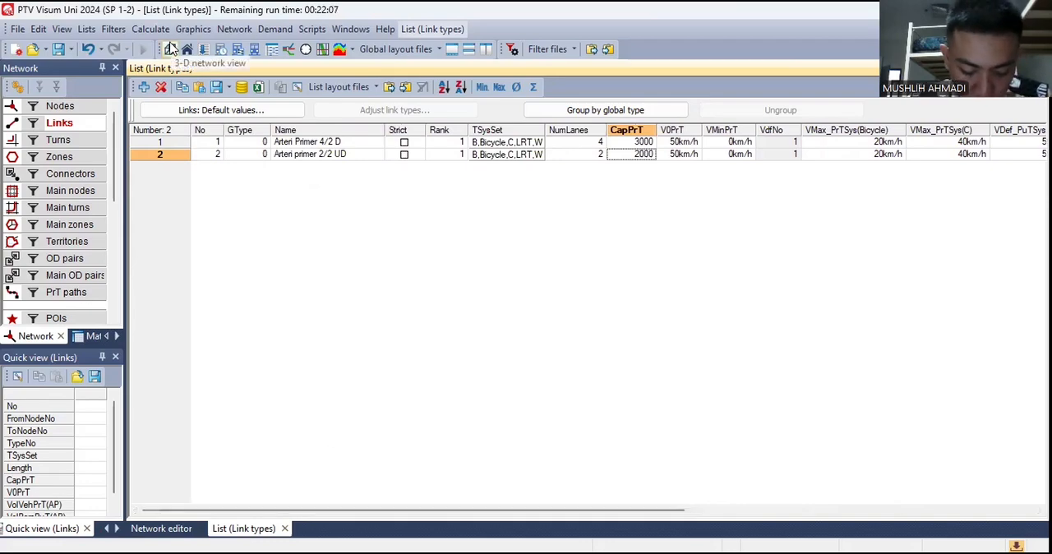
- Return to the network editor, select the northwestern link from node 1 to node 8 and examine its attributes
{"action": "left_click", "coordinate": [161, 529]}
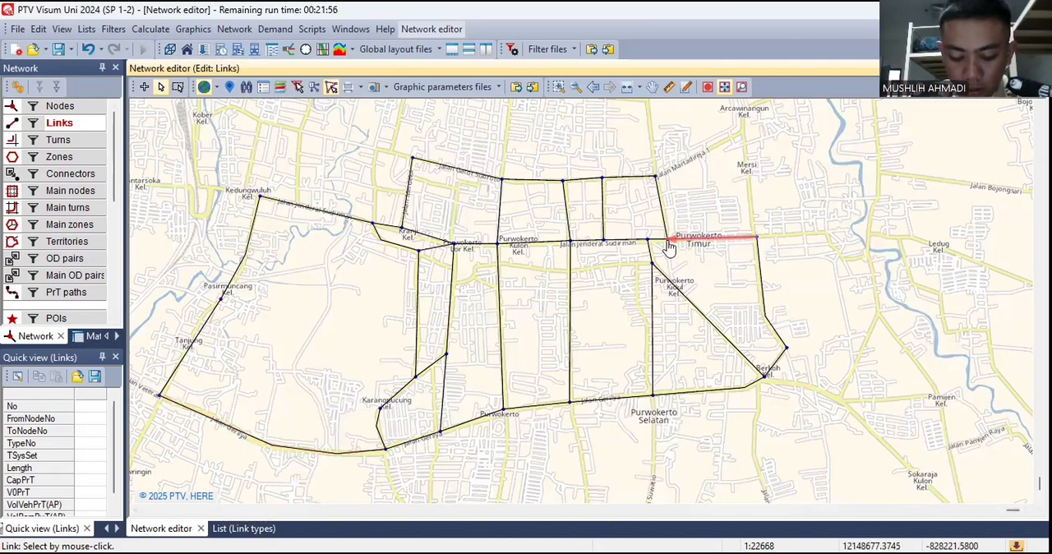
{"action": "left_click", "coordinate": [450, 167]}
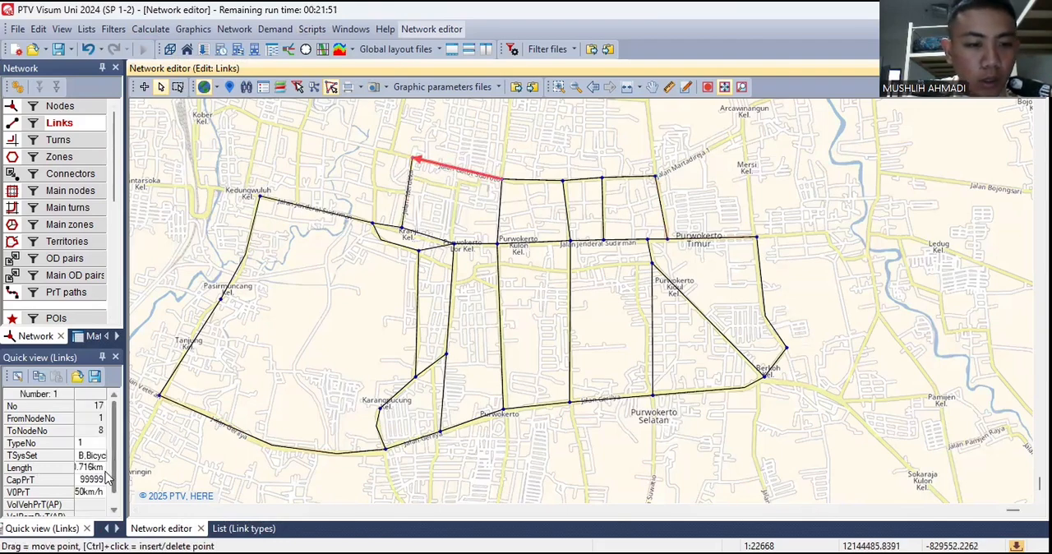
{"action": "scroll", "coordinate": [115, 473], "scroll_direction": "down", "scroll_amount": 1}
{"action": "scroll", "coordinate": [116, 475], "scroll_direction": "up", "scroll_amount": 1}
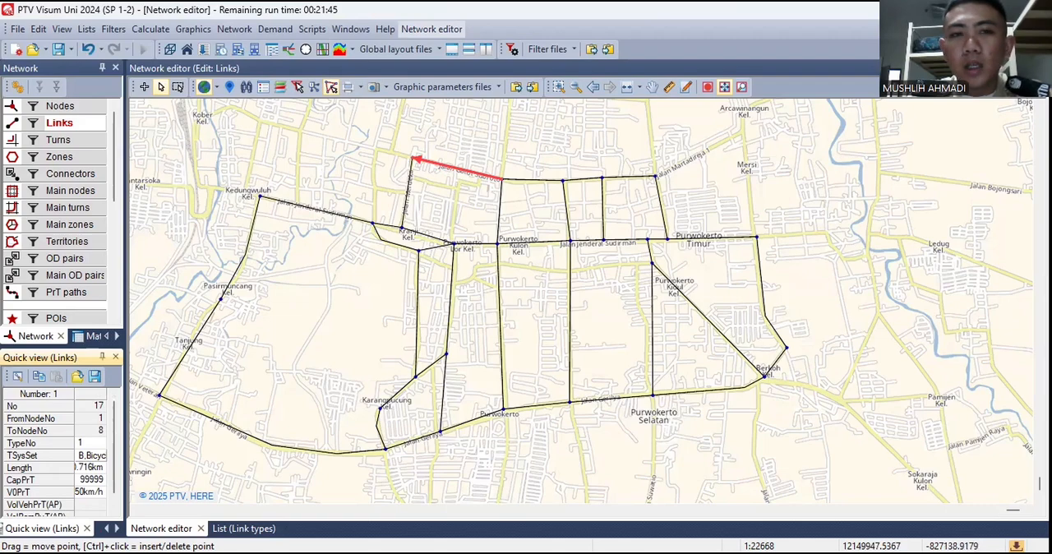
- Start inserting zones and place the centroid of zone 1 east of Kober, northeast of Kedungwuluh
{"action": "left_click", "coordinate": [145, 88]}
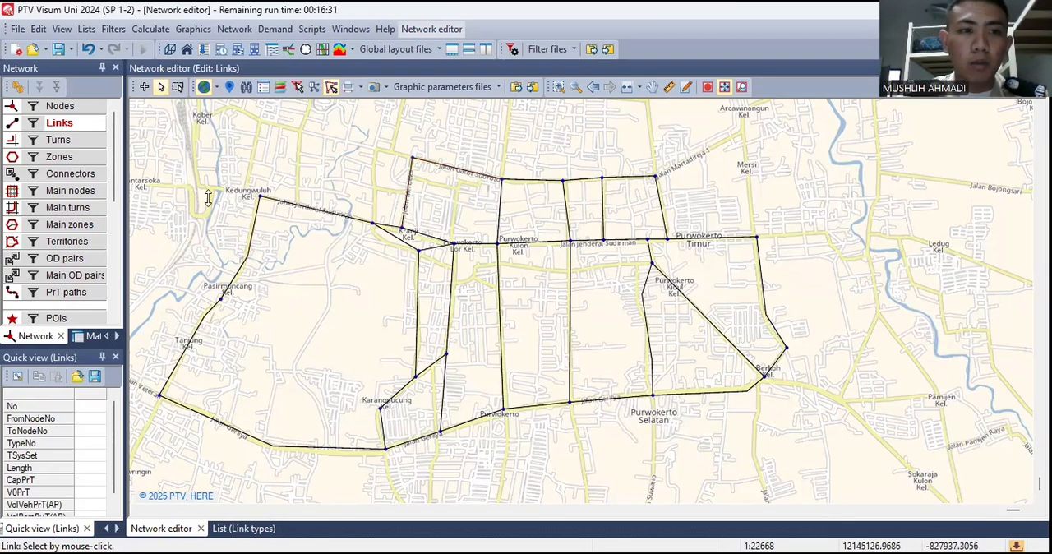
{"action": "left_click", "coordinate": [74, 160]}
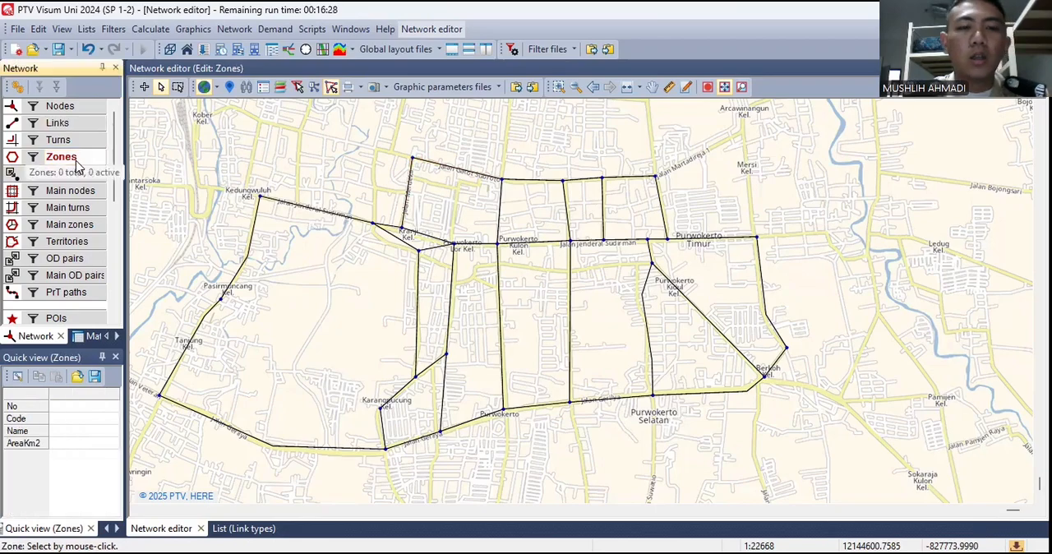
{"action": "scroll", "coordinate": [465, 287], "scroll_direction": "down", "scroll_amount": 2}
{"action": "scroll", "coordinate": [457, 296], "scroll_direction": "up", "scroll_amount": 1}
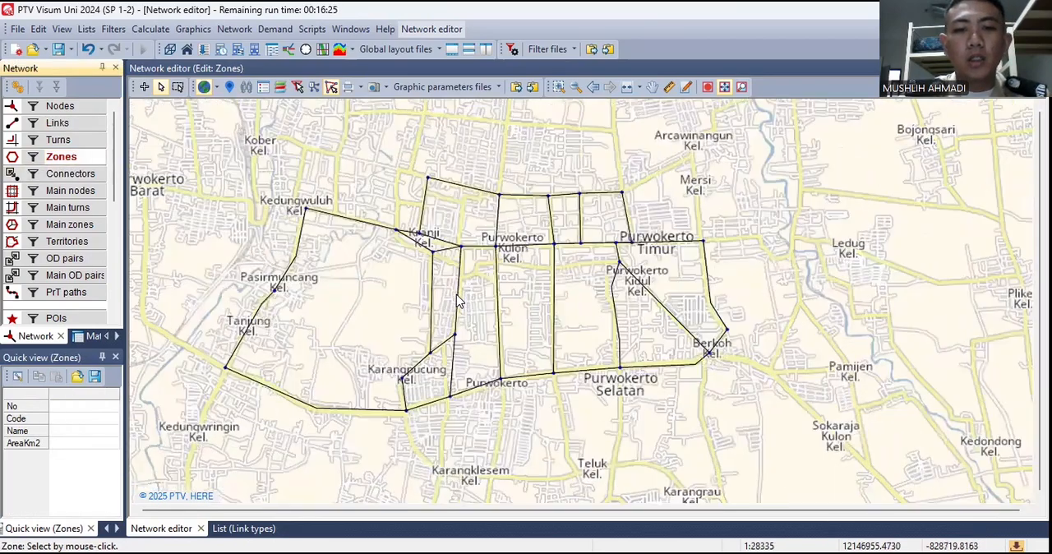
{"action": "scroll", "coordinate": [456, 294], "scroll_direction": "down", "scroll_amount": 1}
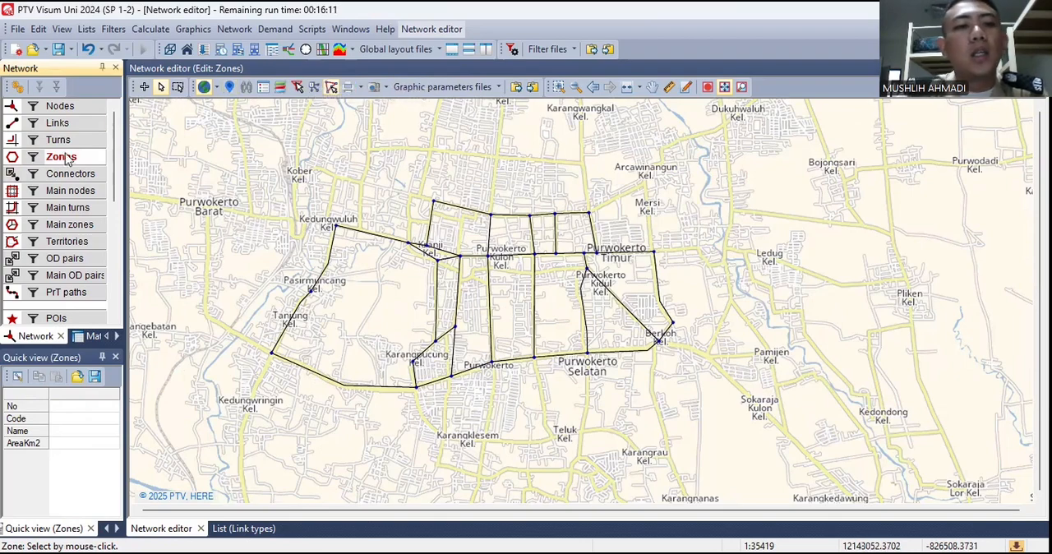
{"action": "left_click", "coordinate": [143, 88]}
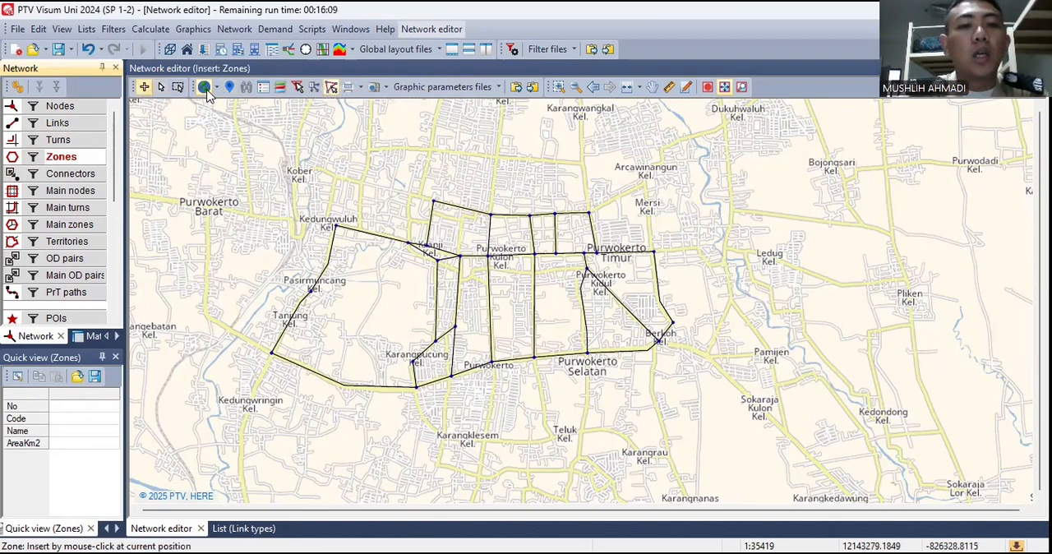
{"action": "left_click", "coordinate": [363, 174]}
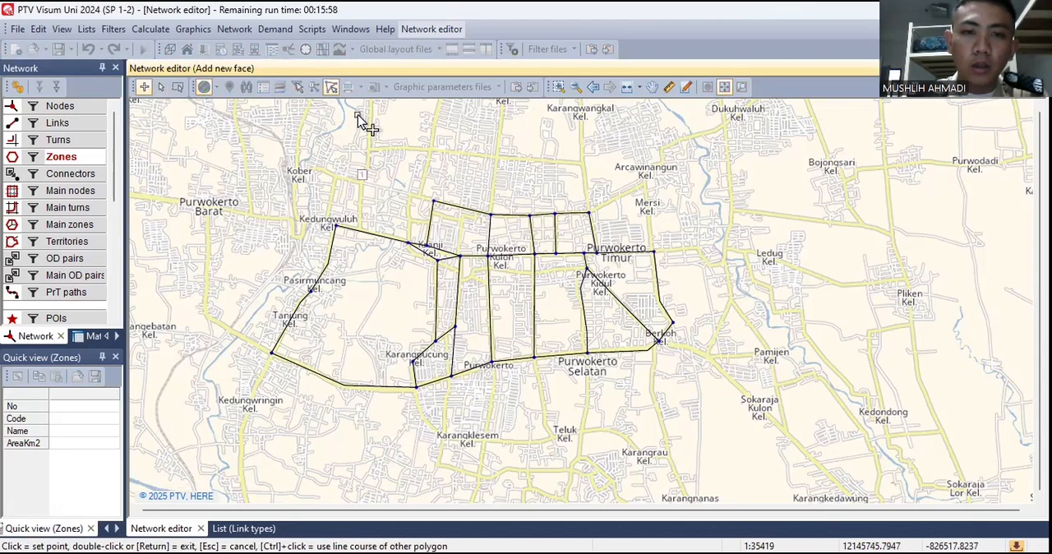
- Outline zone 1 as a closed polygon of about 6 km² around Kober, Kedungwuluh and the northwestern part of the network
{"action": "left_click", "coordinate": [327, 116]}
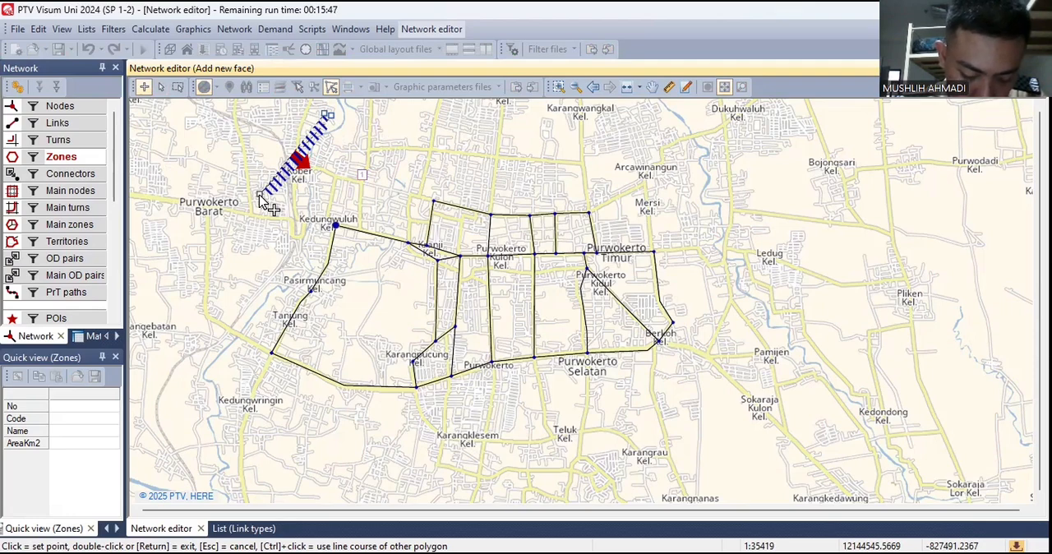
{"action": "left_click", "coordinate": [251, 138]}
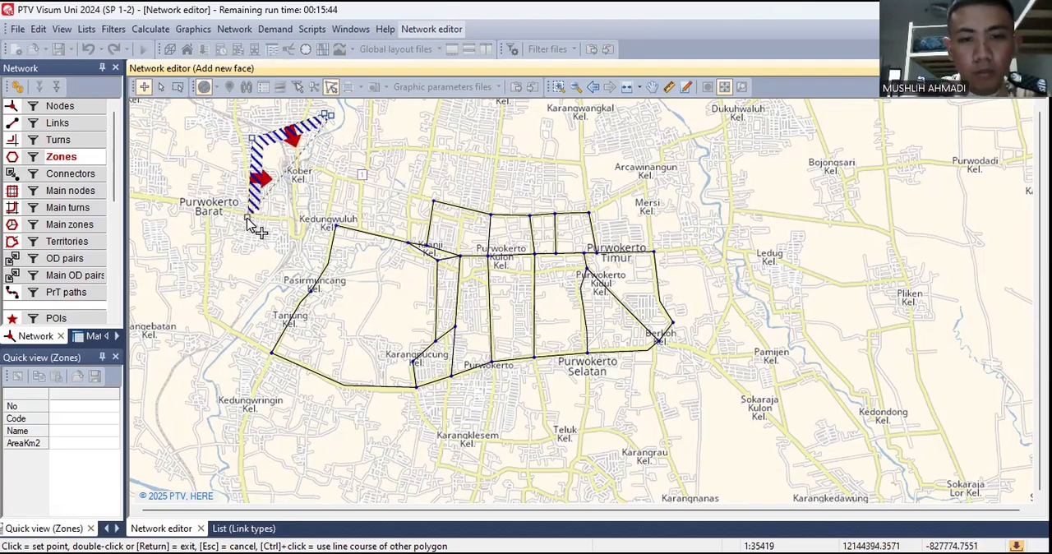
{"action": "left_click", "coordinate": [247, 217]}
{"action": "left_click", "coordinate": [308, 276]}
{"action": "left_click", "coordinate": [370, 311]}
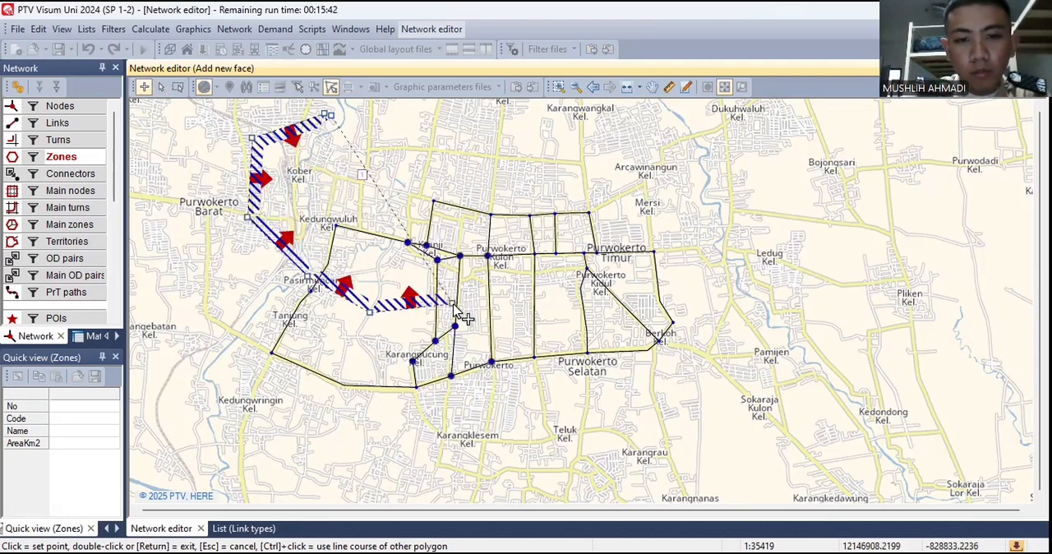
{"action": "left_click", "coordinate": [475, 288]}
{"action": "left_click", "coordinate": [493, 274]}
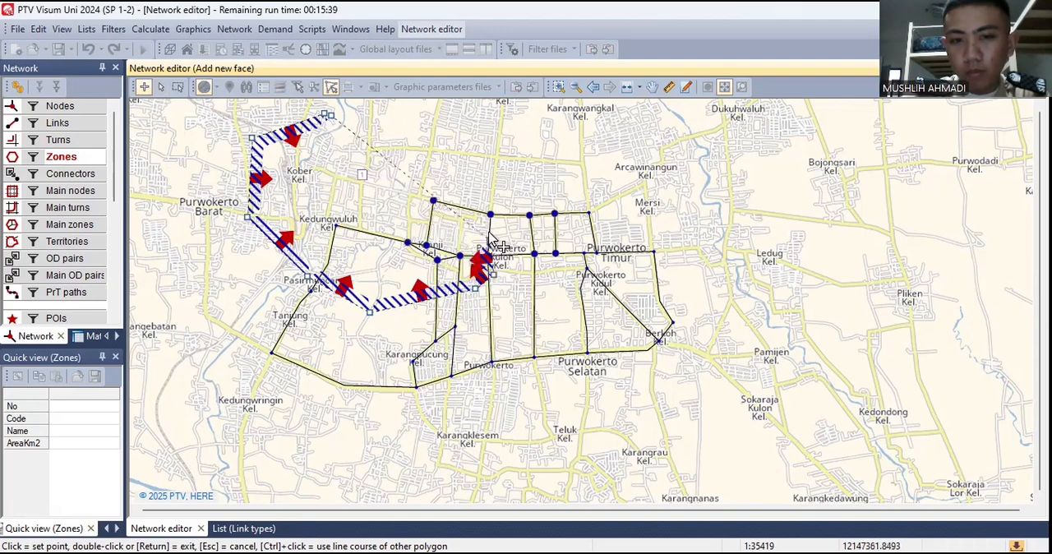
{"action": "left_click", "coordinate": [491, 215]}
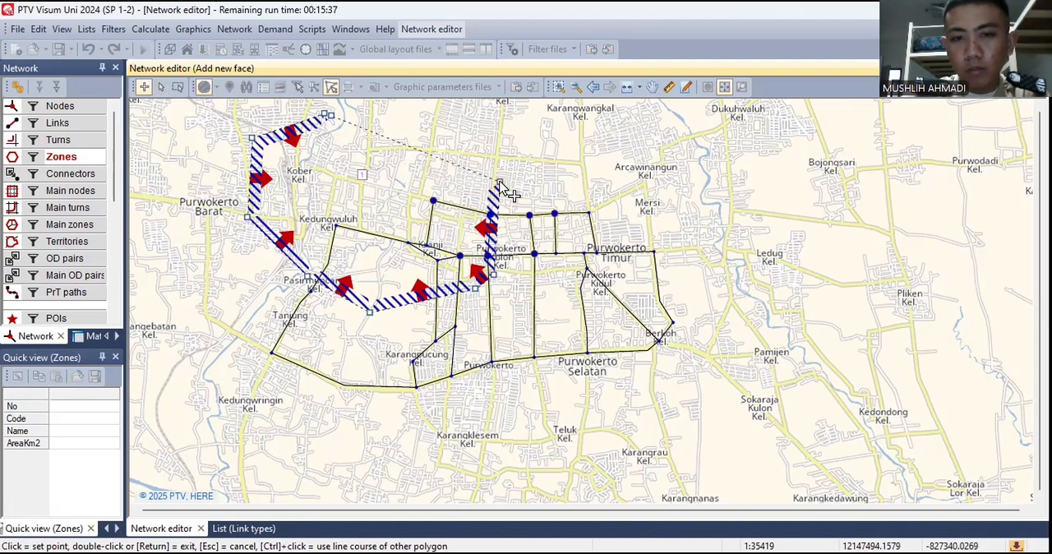
{"action": "left_click", "coordinate": [499, 179]}
{"action": "left_click", "coordinate": [478, 128]}
{"action": "left_click", "coordinate": [434, 114]}
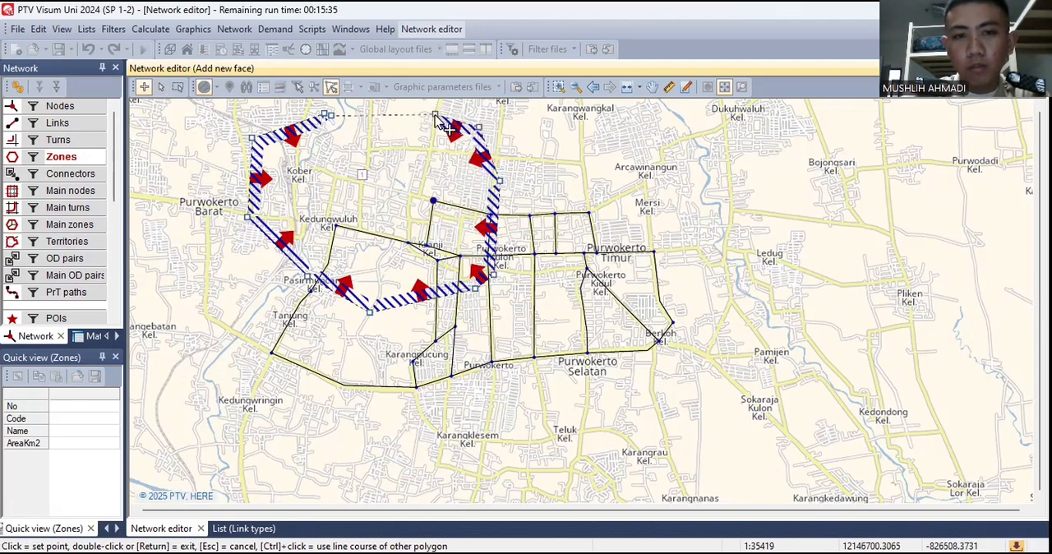
{"action": "double_click", "coordinate": [337, 122]}
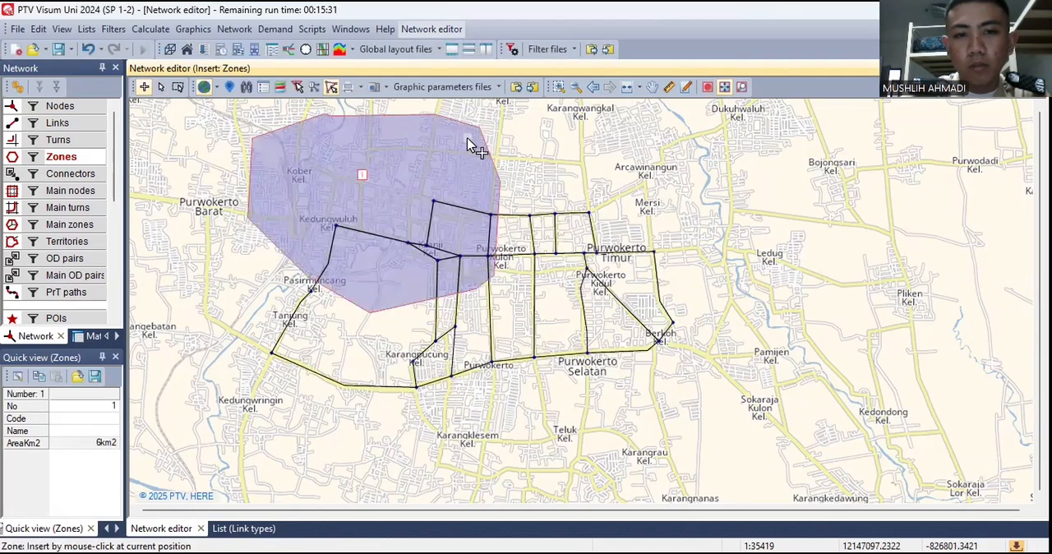
- Insert zone 2 near Arcawinangun and outline about 5 km² over the network's northeast, sharing zone 1's eastern edge
{"action": "left_click", "coordinate": [613, 181]}
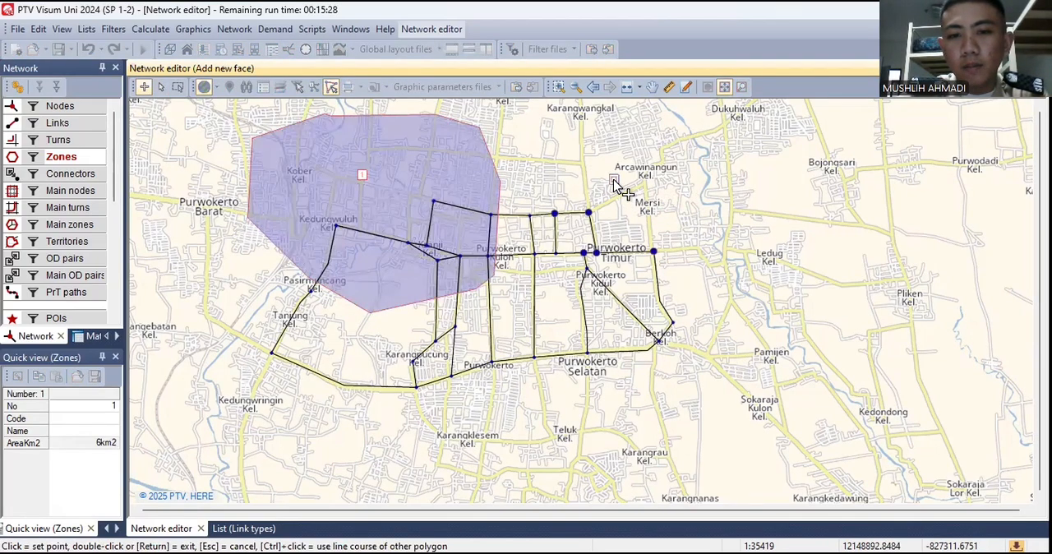
{"action": "left_click", "coordinate": [550, 120]}
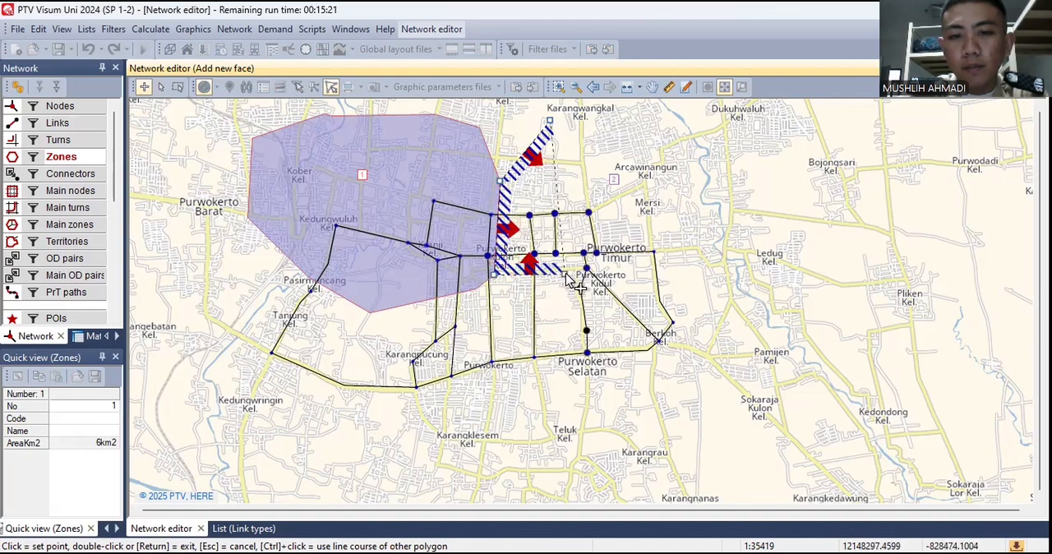
{"action": "left_click", "coordinate": [686, 264]}
{"action": "left_click", "coordinate": [778, 137]}
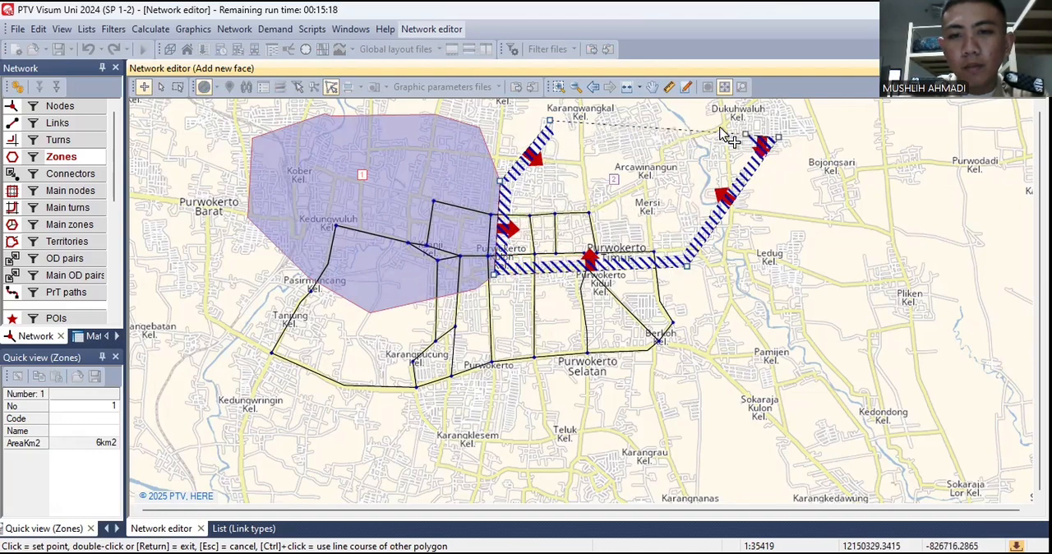
{"action": "left_click", "coordinate": [699, 106]}
{"action": "left_click", "coordinate": [615, 107]}
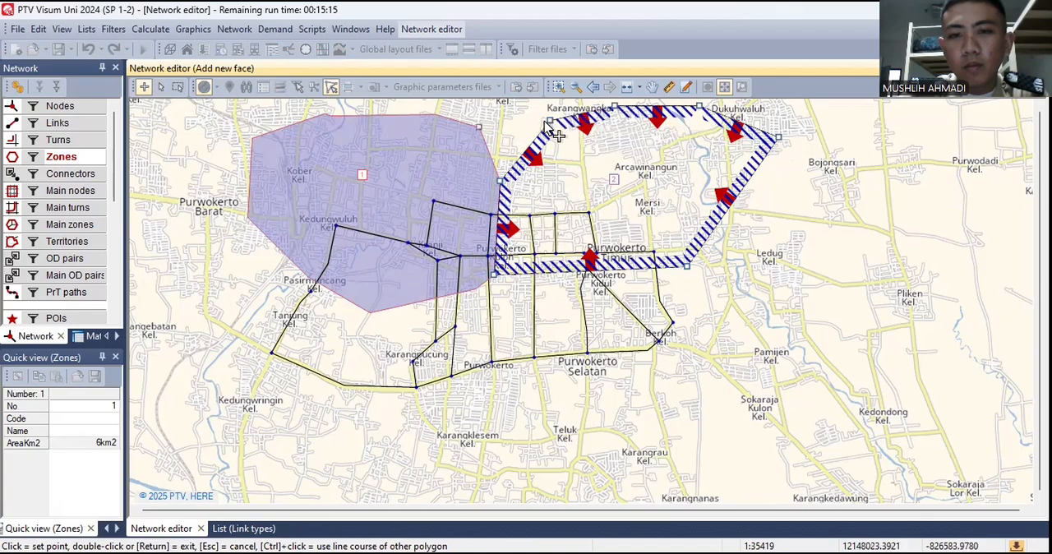
{"action": "double_click", "coordinate": [550, 121]}
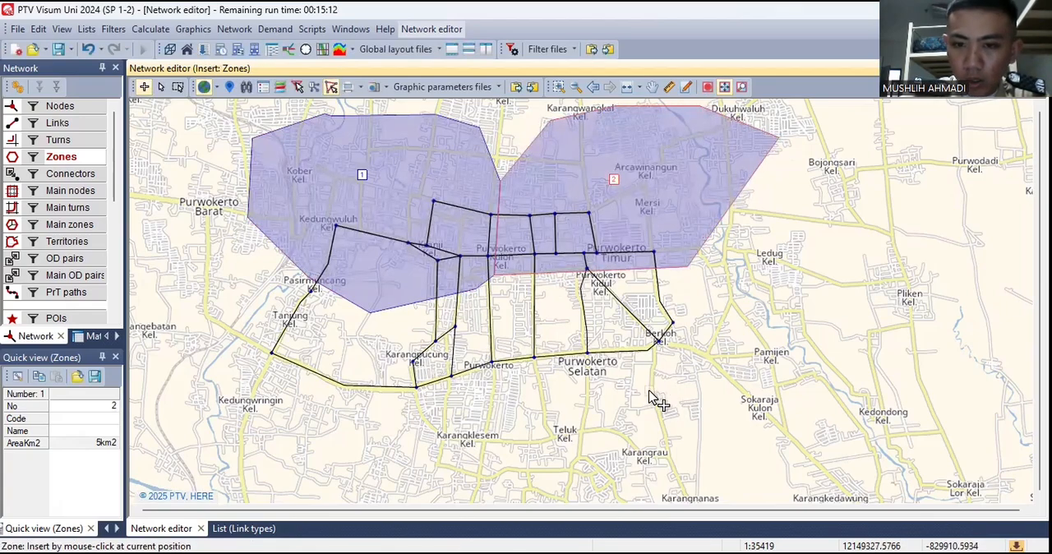
- Insert zone 3 south of Purwokerto Selatan and outline about 8 km² over the southeast, following zone 2's southern edge
{"action": "left_click", "coordinate": [622, 404]}
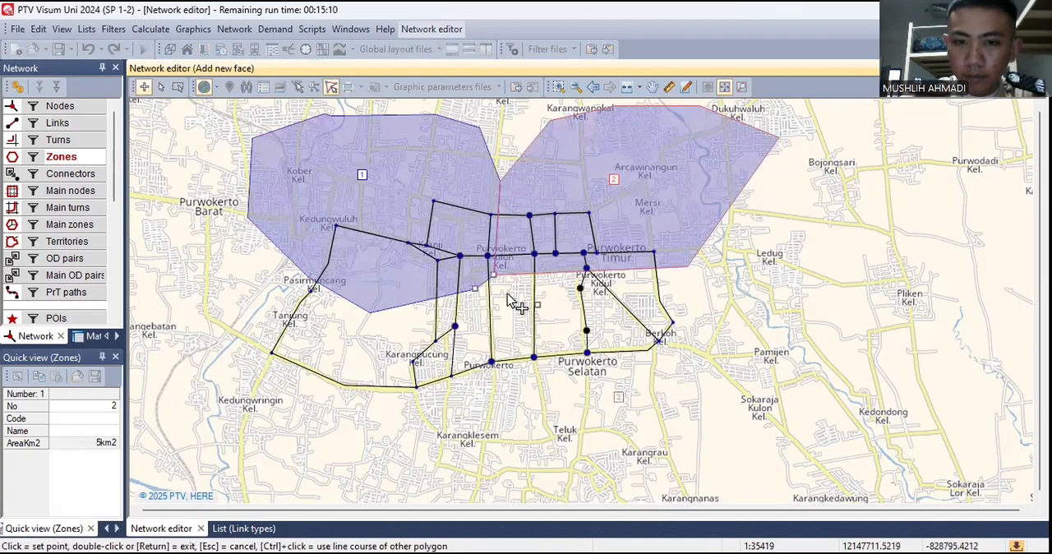
{"action": "left_click", "coordinate": [757, 349]}
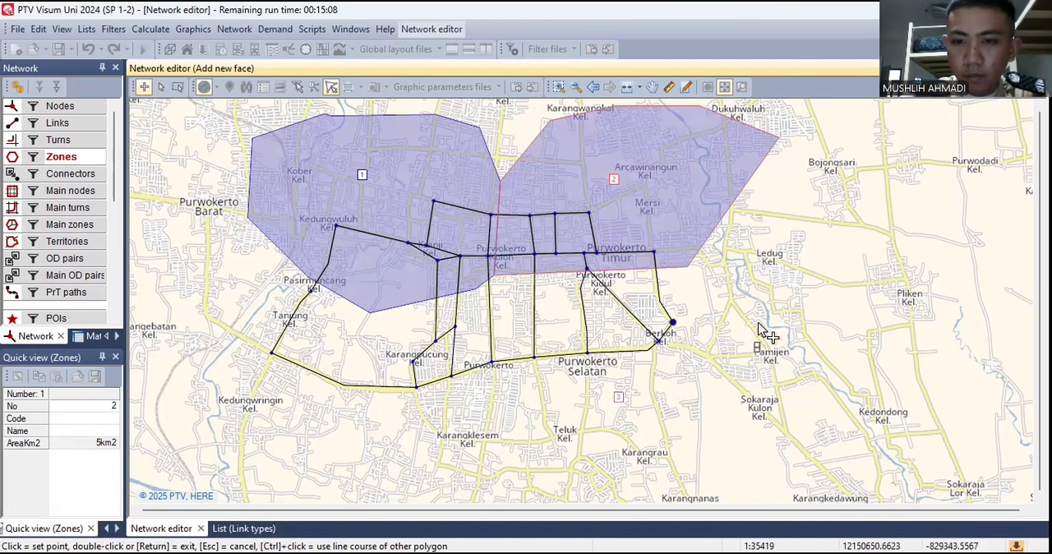
{"action": "left_click", "coordinate": [754, 286]}
{"action": "left_click", "coordinate": [688, 267]}
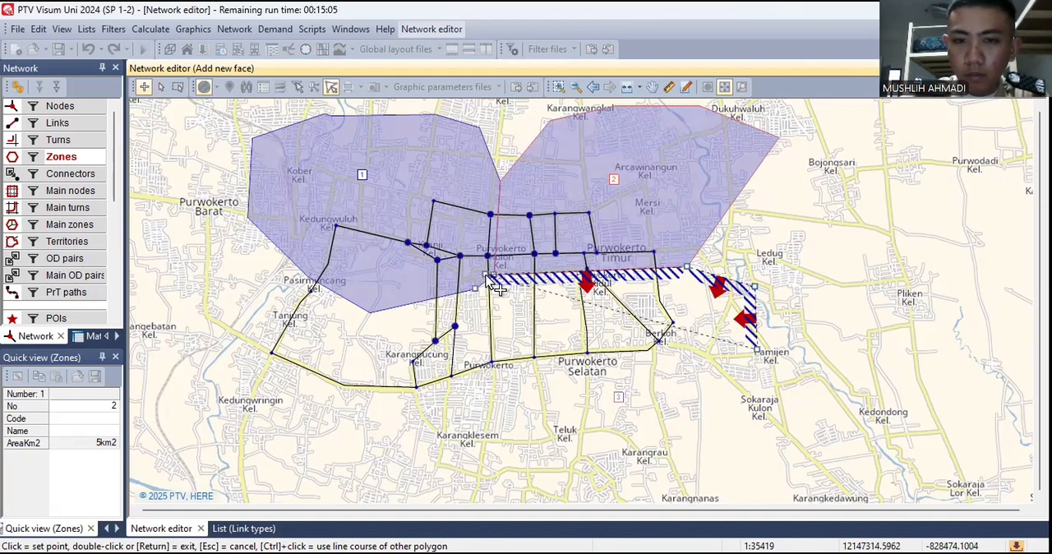
{"action": "left_click", "coordinate": [494, 275]}
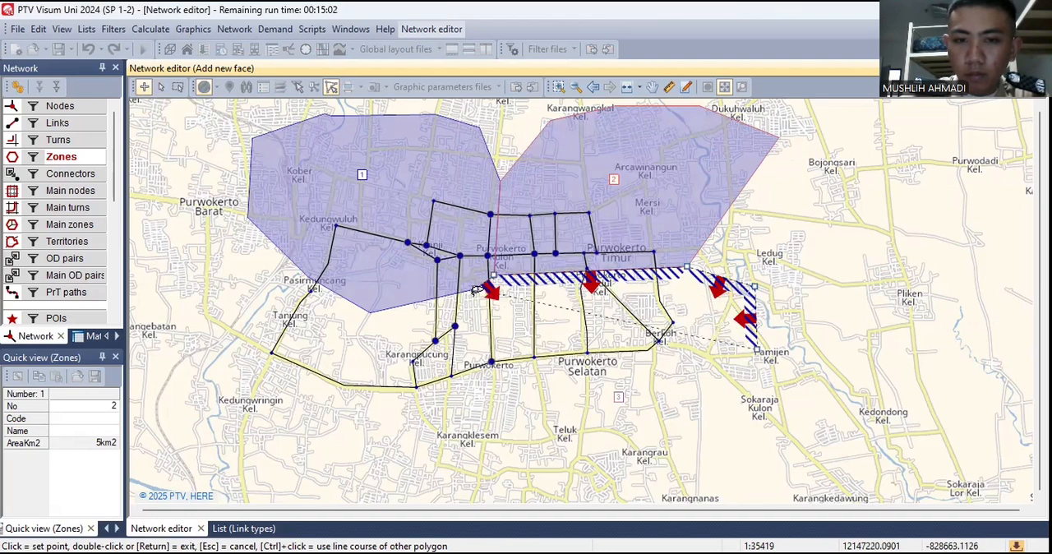
{"action": "left_click", "coordinate": [477, 290]}
{"action": "left_click", "coordinate": [480, 419]}
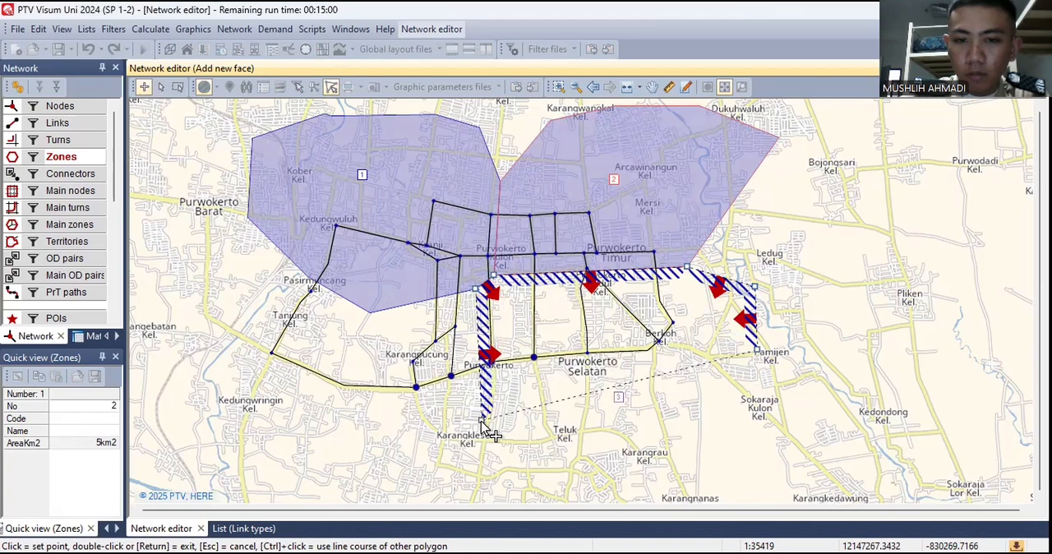
{"action": "left_click", "coordinate": [590, 446]}
{"action": "left_click", "coordinate": [700, 474]}
{"action": "left_click", "coordinate": [805, 470]}
{"action": "left_click", "coordinate": [809, 355]}
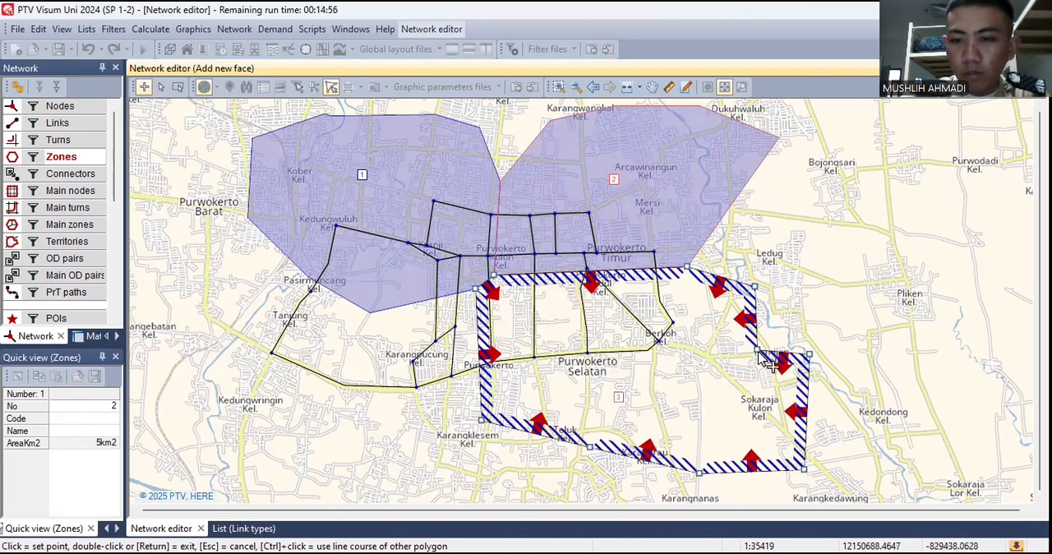
{"action": "double_click", "coordinate": [761, 359]}
- Insert zone 4 east of Kedungwringin and outline about 7 km² over the southwest, sharing edges with zones 1 and 3
{"action": "left_click", "coordinate": [344, 417]}
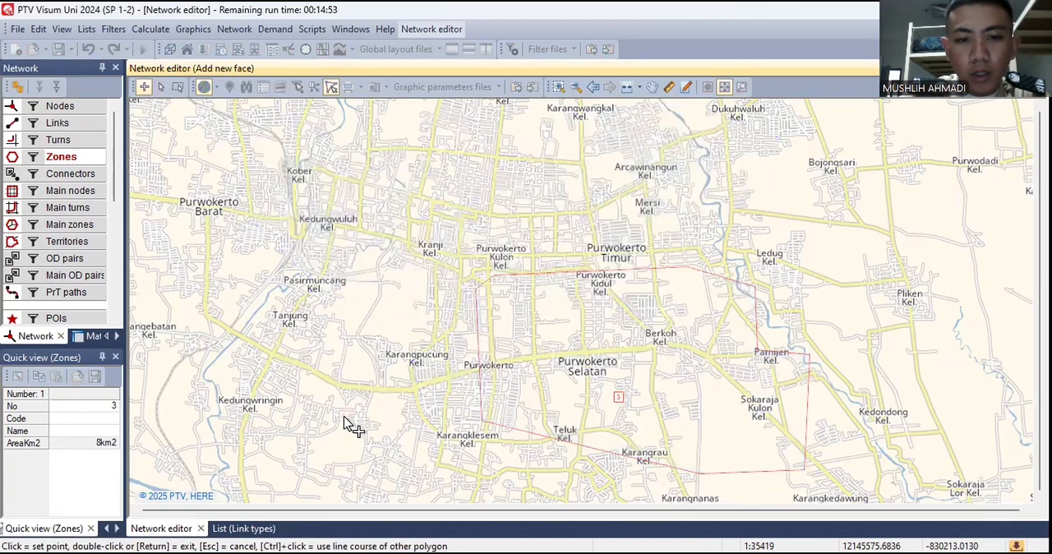
{"action": "left_click", "coordinate": [266, 307]}
{"action": "left_click", "coordinate": [207, 356]}
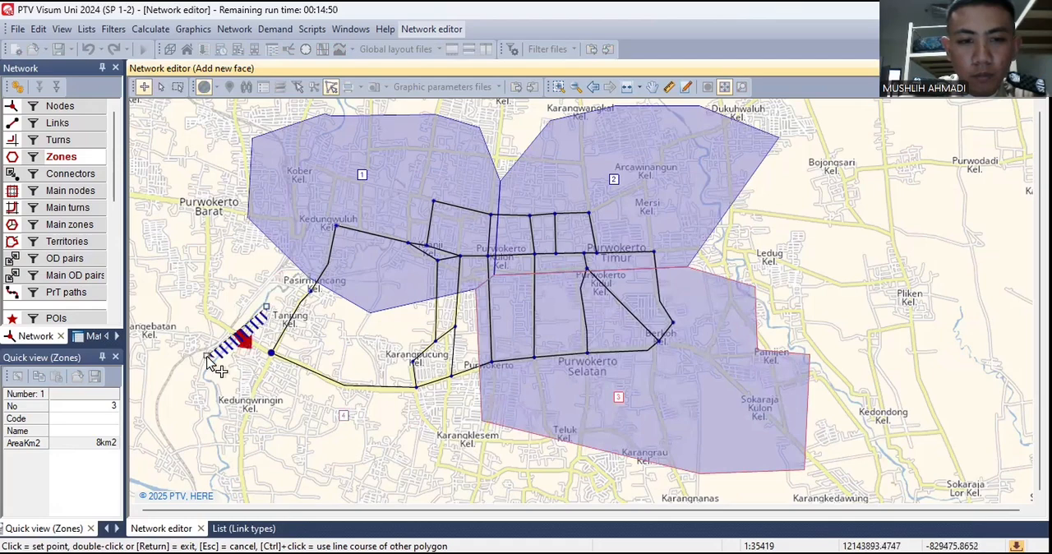
{"action": "left_click", "coordinate": [197, 429]}
{"action": "left_click", "coordinate": [216, 470]}
{"action": "left_click", "coordinate": [417, 486]}
{"action": "left_click", "coordinate": [465, 443]}
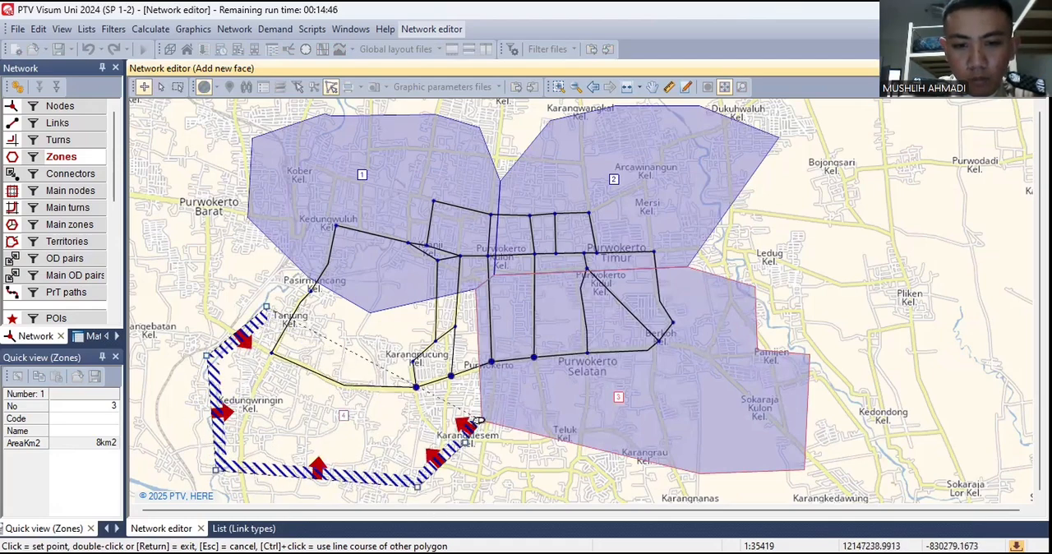
{"action": "left_click", "coordinate": [481, 420]}
{"action": "left_click", "coordinate": [475, 289]}
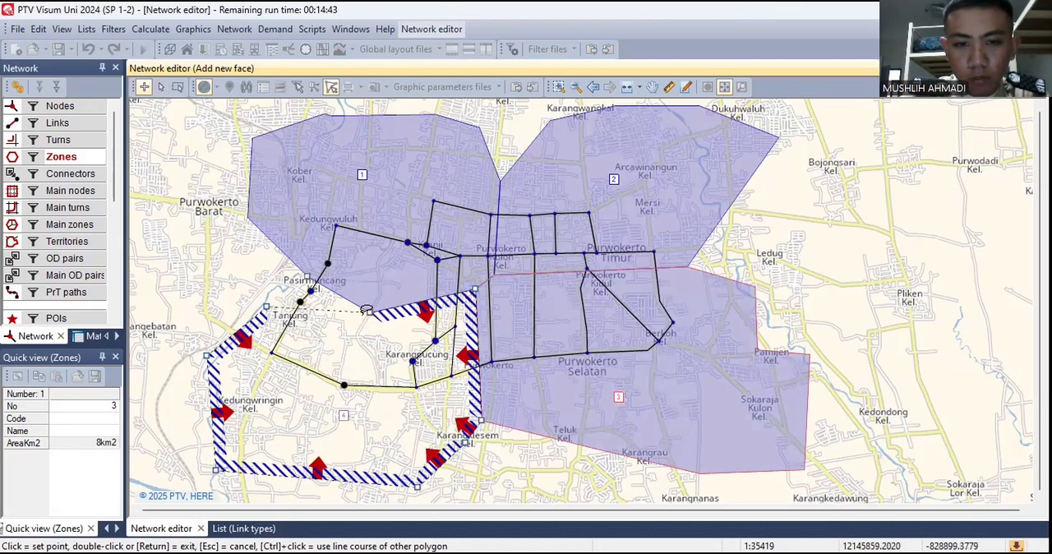
{"action": "left_click", "coordinate": [308, 277]}
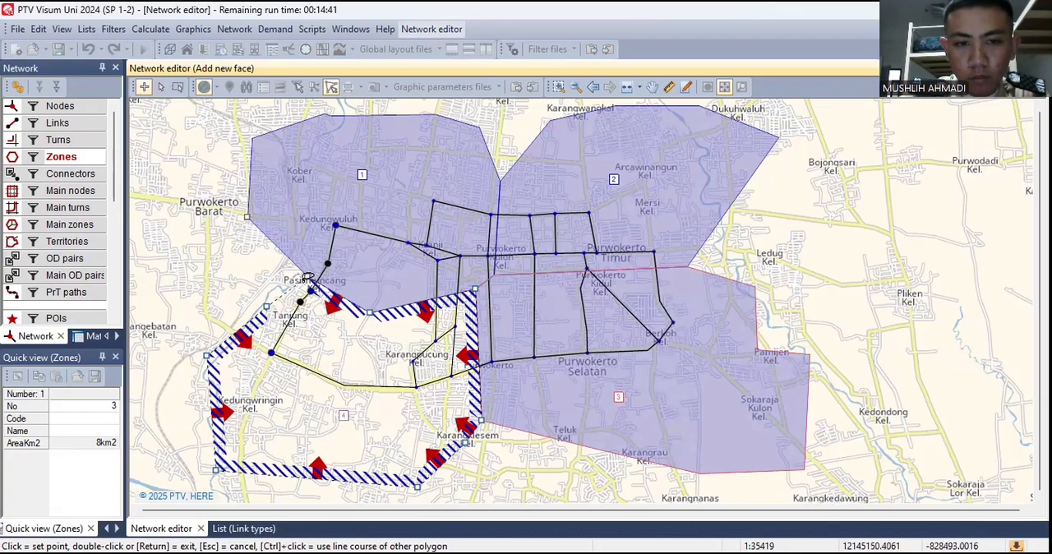
{"action": "double_click", "coordinate": [271, 311]}
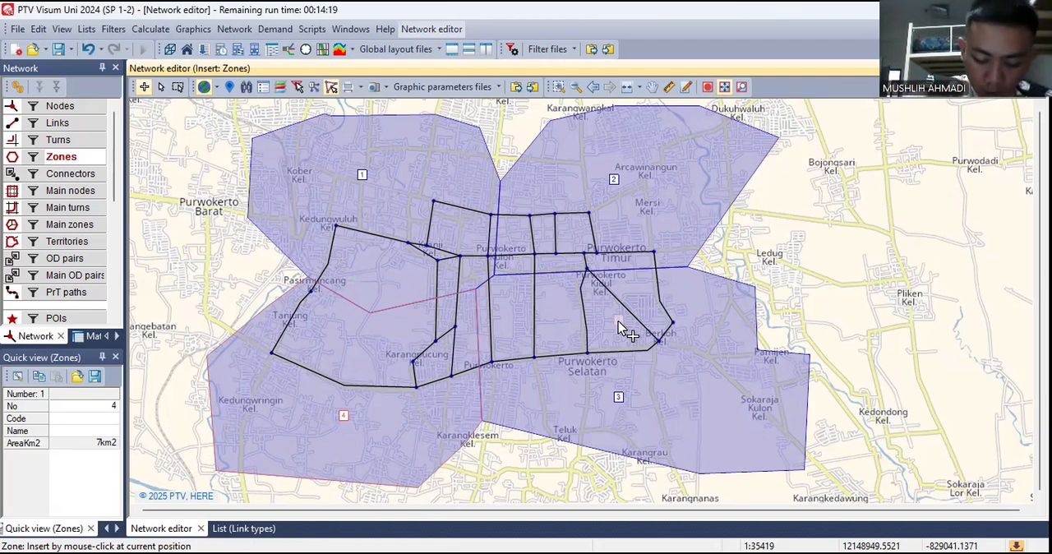
- Try a connector from zone 1 to node 8, undo it, and connect zone 1 to node 9 instead
{"action": "left_click", "coordinate": [68, 174]}
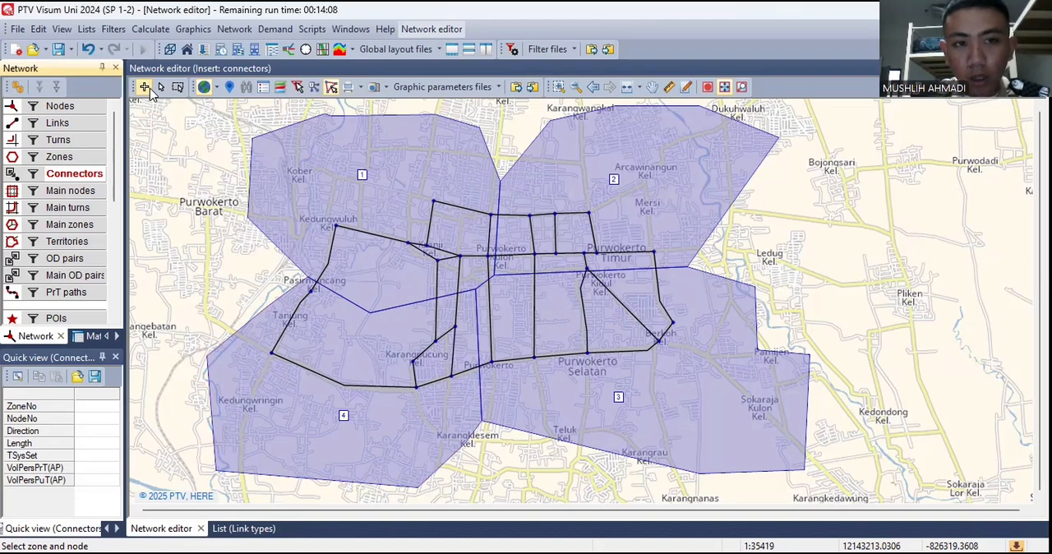
{"action": "left_click", "coordinate": [363, 178]}
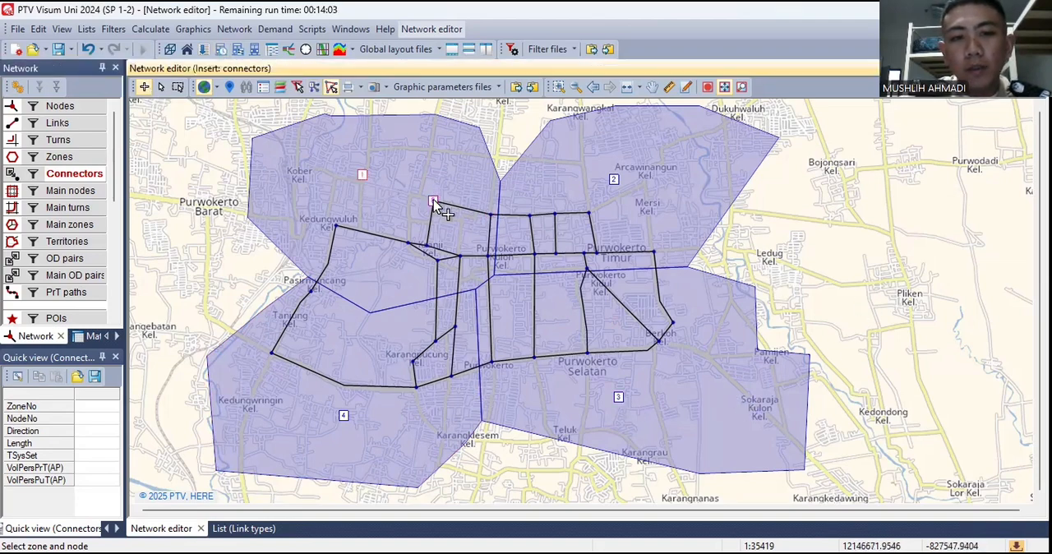
{"action": "left_click", "coordinate": [433, 201]}
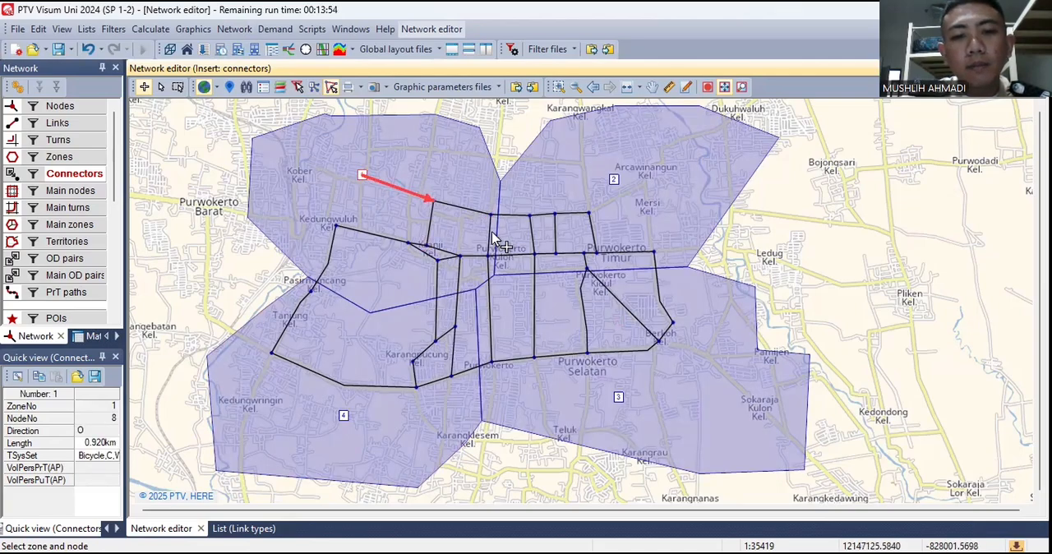
{"action": "key", "text": "ctrl+z"}
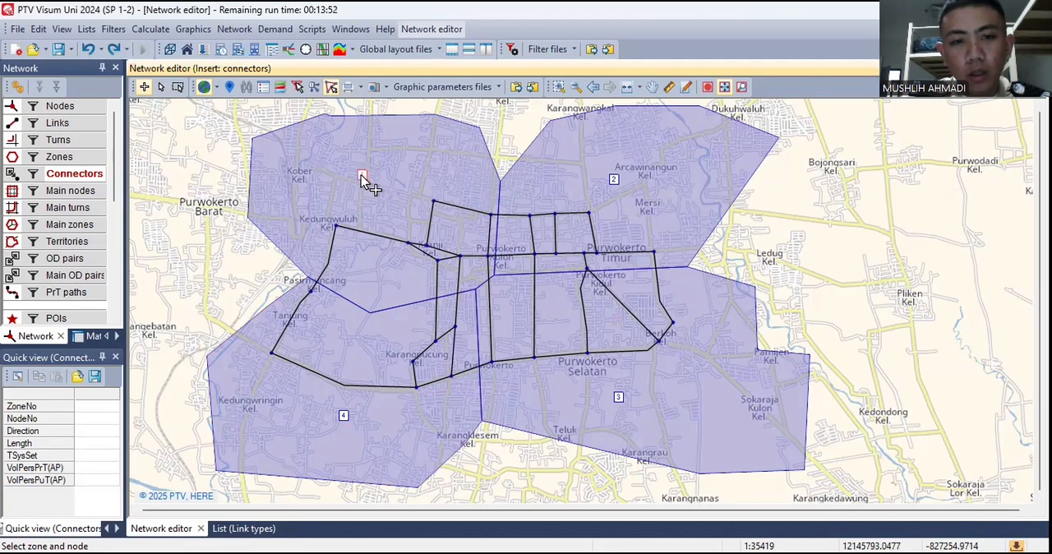
{"action": "left_click", "coordinate": [426, 245]}
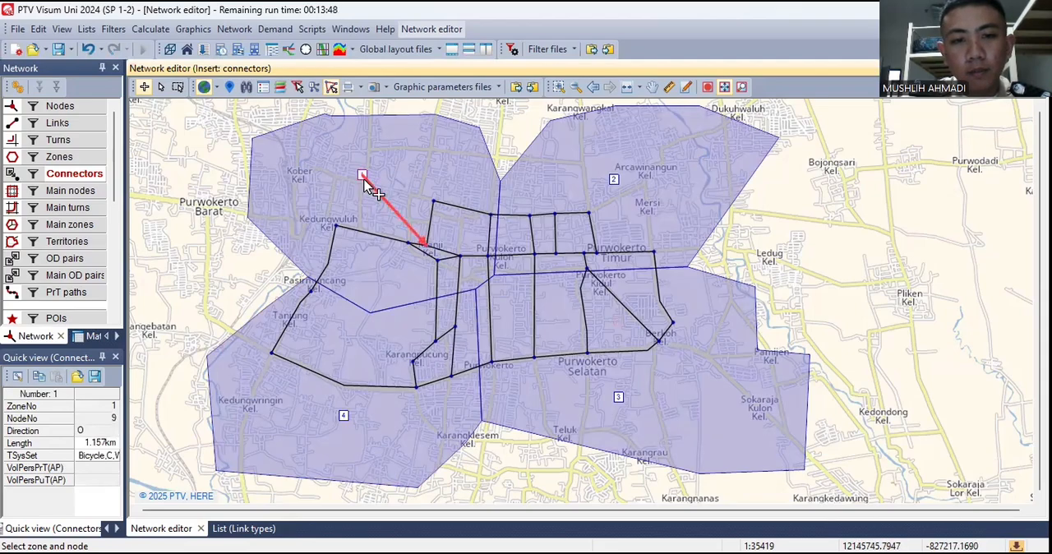
- Connect zone 1 to network nodes 25, 10, 1 and 26
{"action": "left_click", "coordinate": [407, 240]}
{"action": "left_click", "coordinate": [363, 176]}
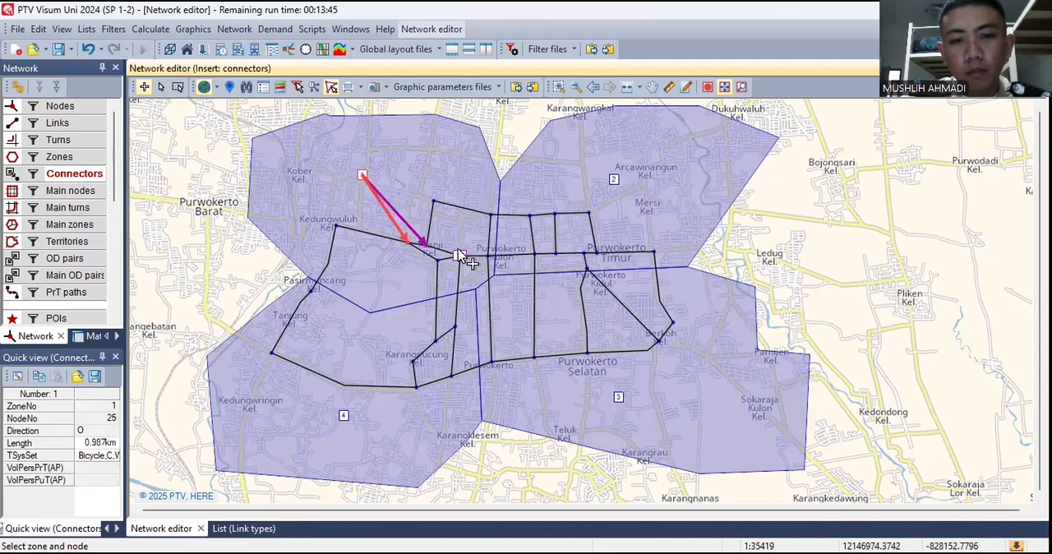
{"action": "left_click", "coordinate": [460, 256]}
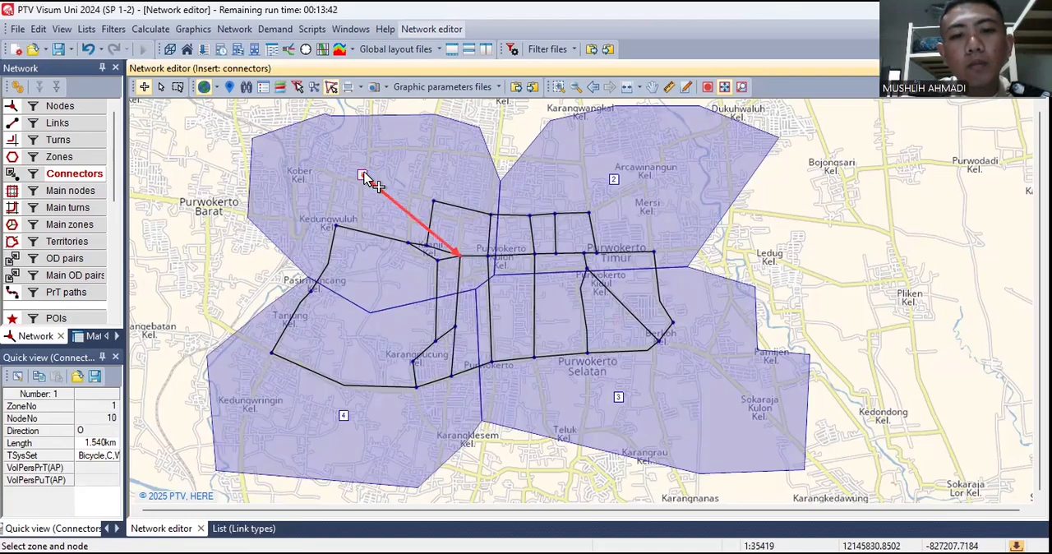
{"action": "left_click", "coordinate": [366, 182]}
{"action": "left_click", "coordinate": [491, 216]}
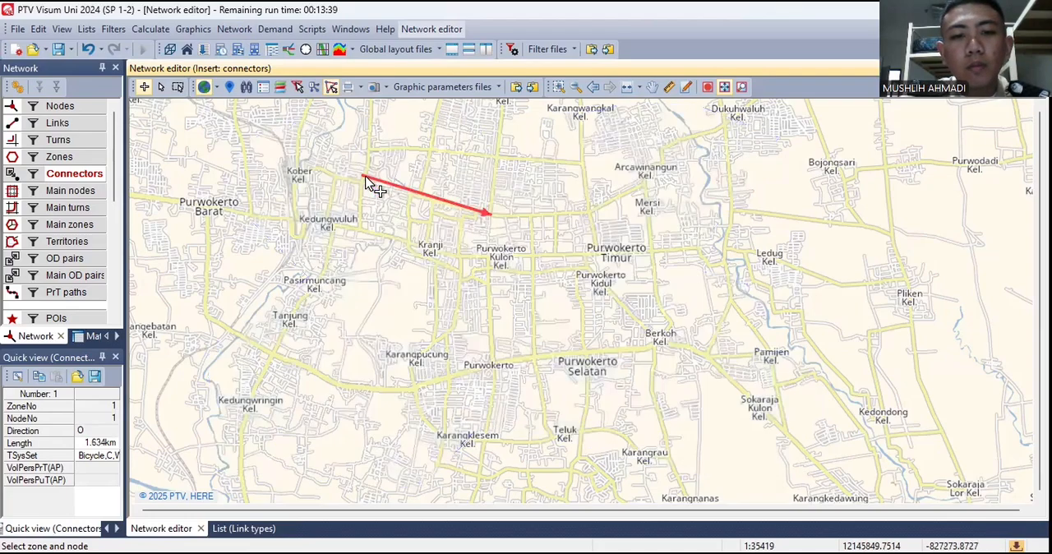
{"action": "left_click", "coordinate": [438, 261]}
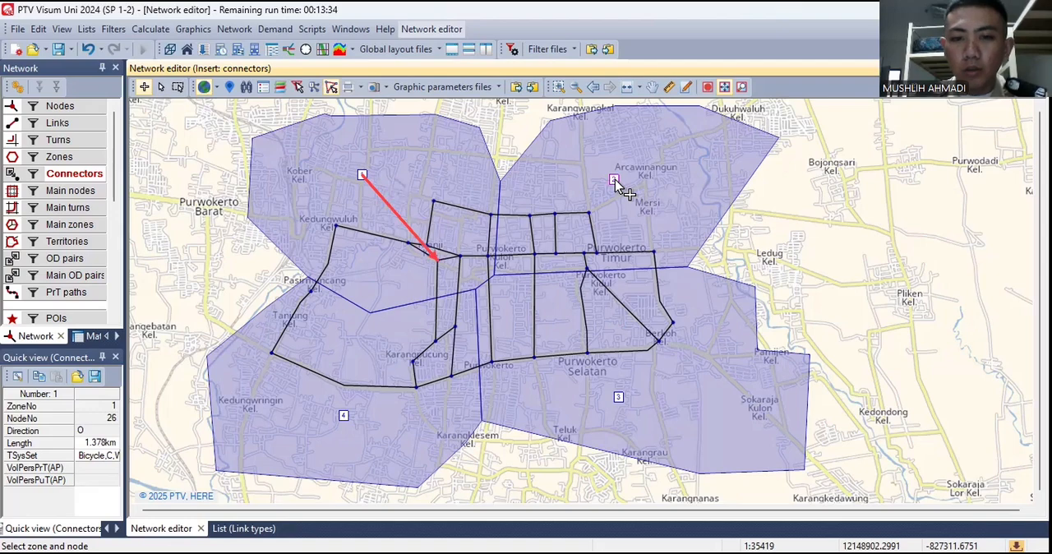
{"action": "left_click", "coordinate": [144, 87]}
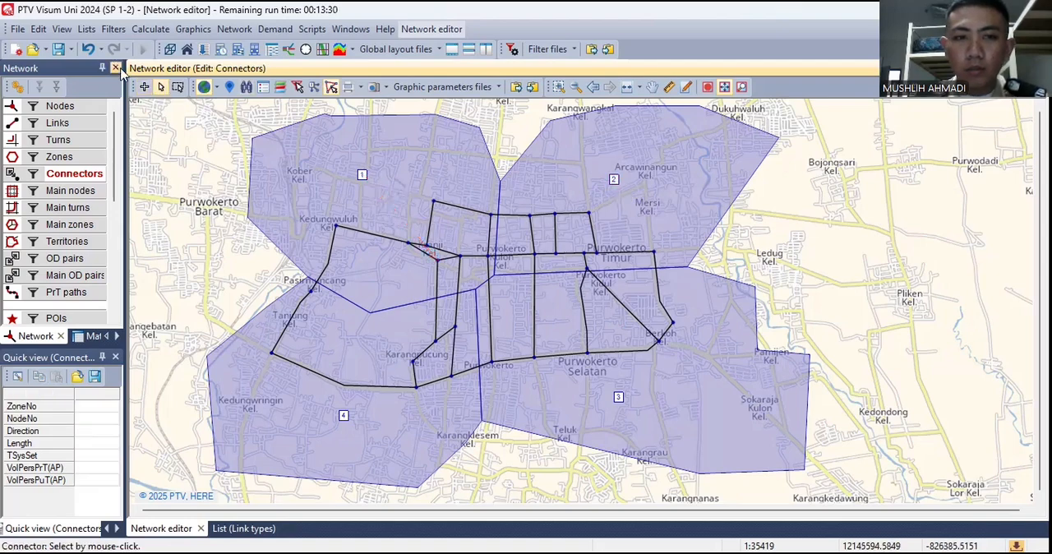
- Insert connectors from zone 2 to nodes 3, 23, 20 and 21
{"action": "left_click", "coordinate": [146, 87]}
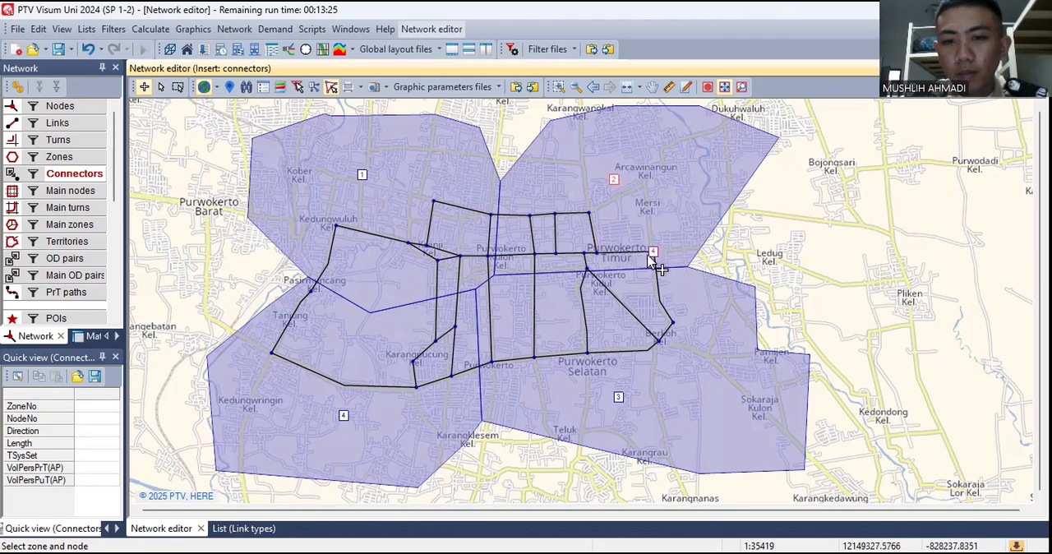
{"action": "left_click", "coordinate": [598, 254]}
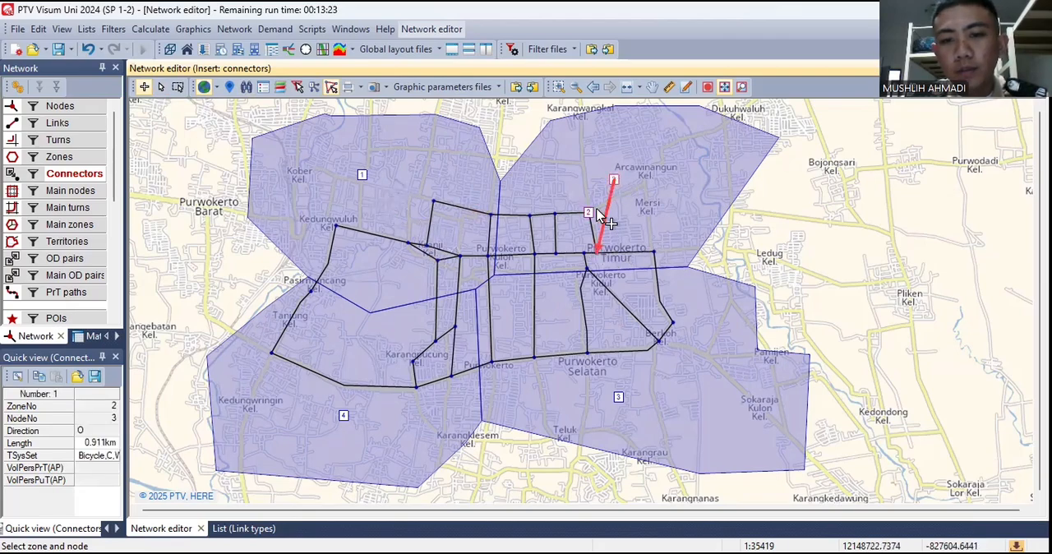
{"action": "left_click", "coordinate": [557, 251]}
{"action": "left_click", "coordinate": [615, 180]}
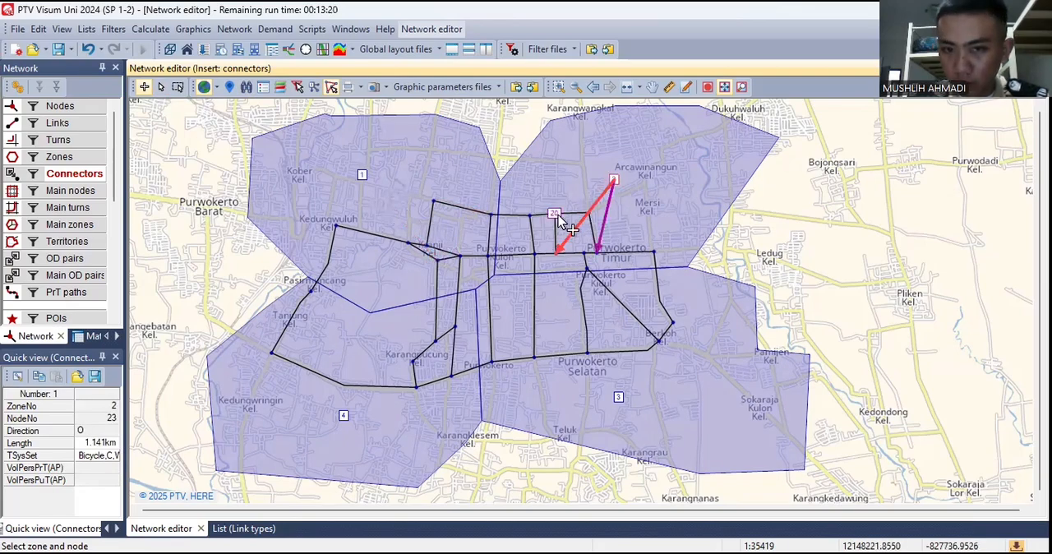
{"action": "left_click", "coordinate": [556, 215]}
{"action": "left_click", "coordinate": [614, 182]}
{"action": "left_click", "coordinate": [530, 215]}
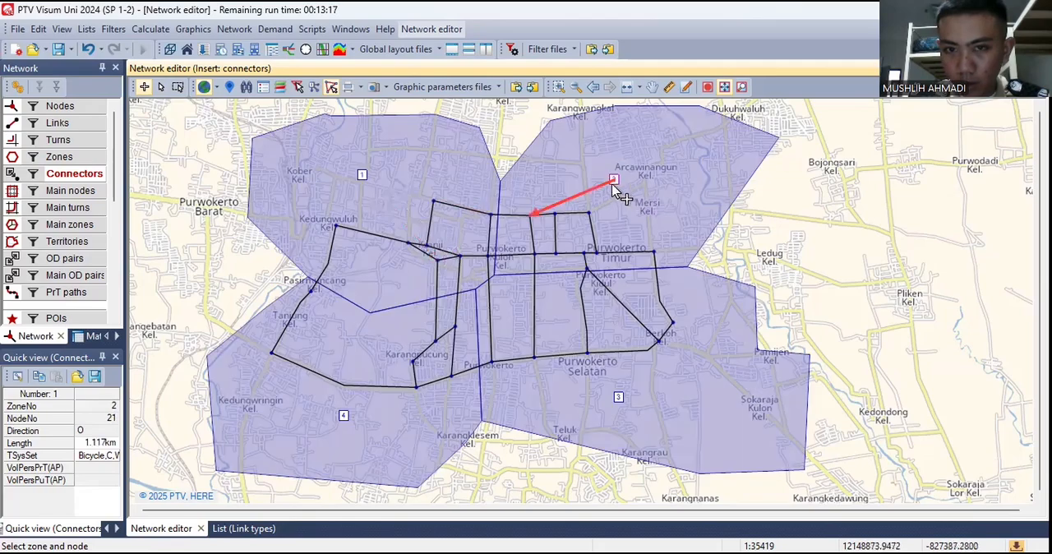
- Add further connectors from zone 2 to nodes 22, 19 and 18
{"action": "left_click", "coordinate": [614, 181]}
{"action": "left_click", "coordinate": [535, 254]}
{"action": "left_click", "coordinate": [614, 182]}
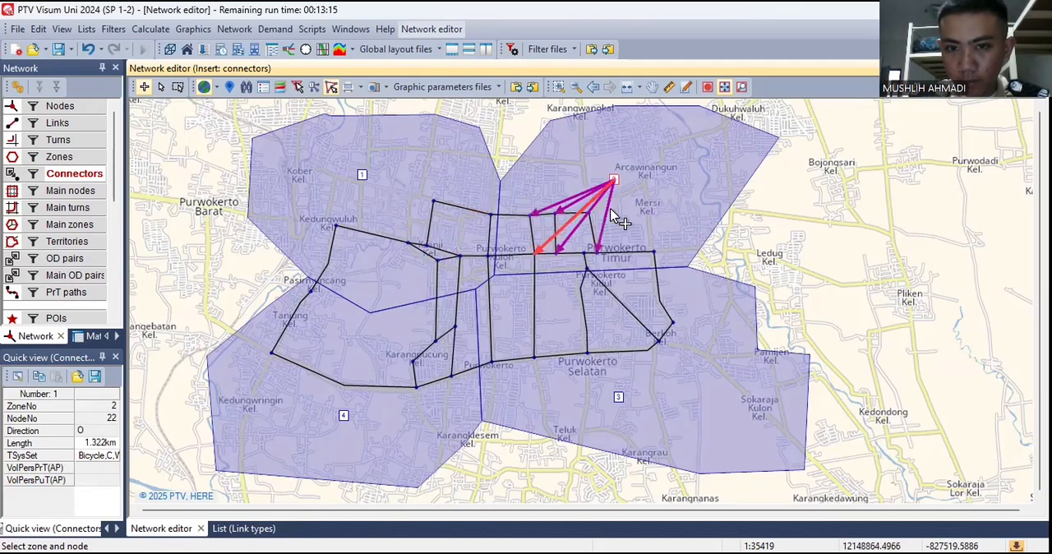
{"action": "left_click", "coordinate": [587, 251]}
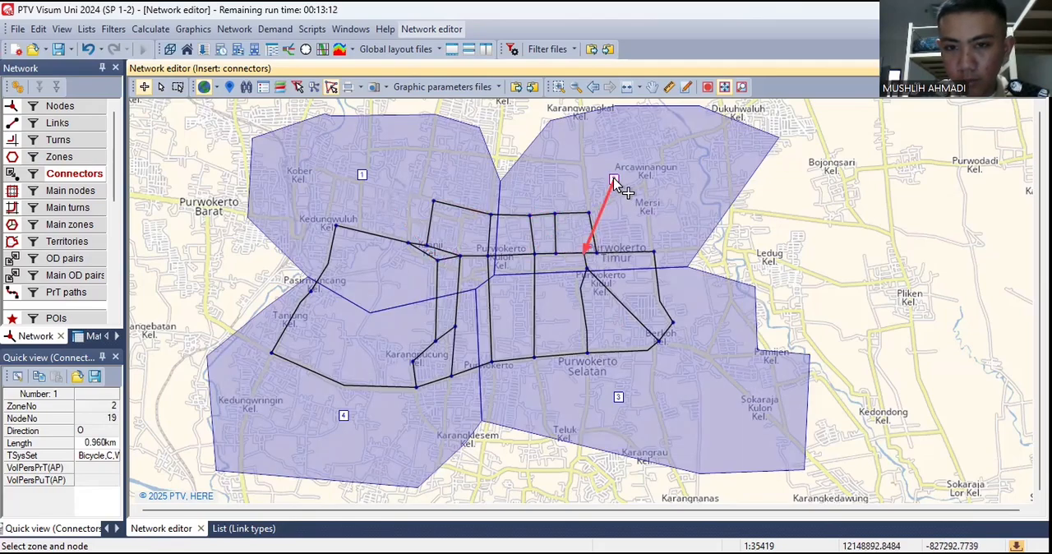
{"action": "left_click", "coordinate": [615, 182]}
{"action": "left_click", "coordinate": [588, 265]}
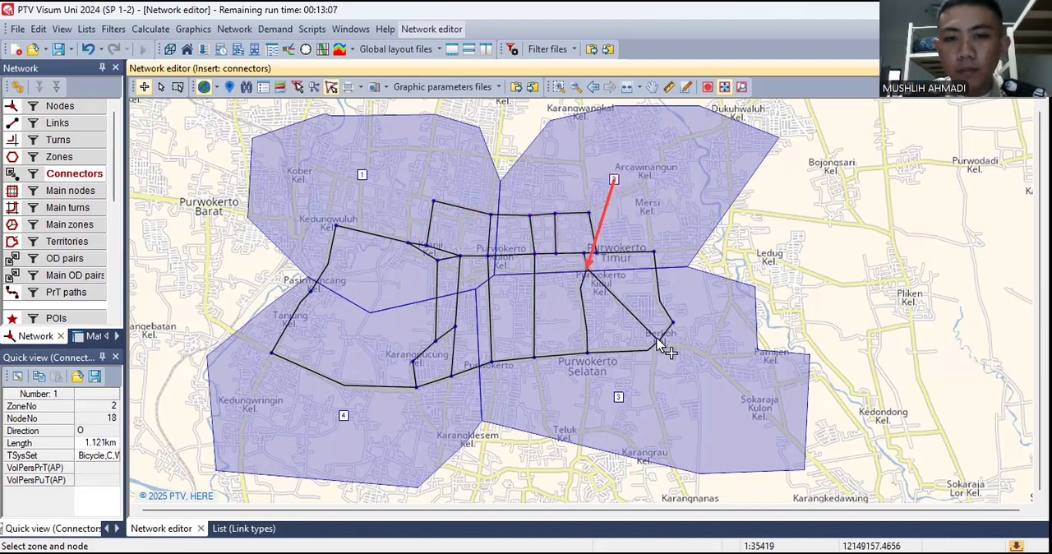
- Connect zone 3 to nodes 6, 17 and 15, and to the junction node between nodes 17 and 15
{"action": "left_click", "coordinate": [619, 397]}
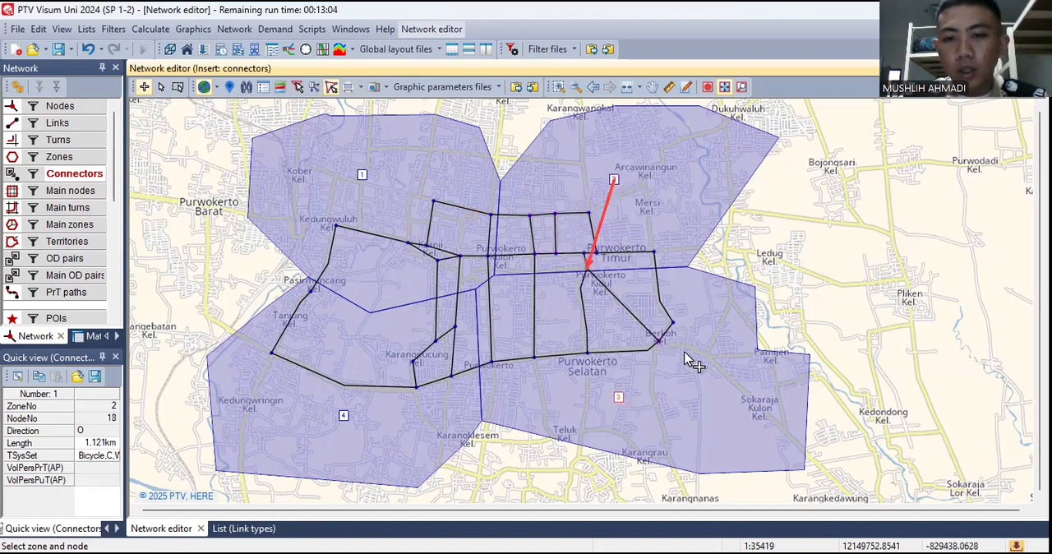
{"action": "left_click", "coordinate": [659, 340]}
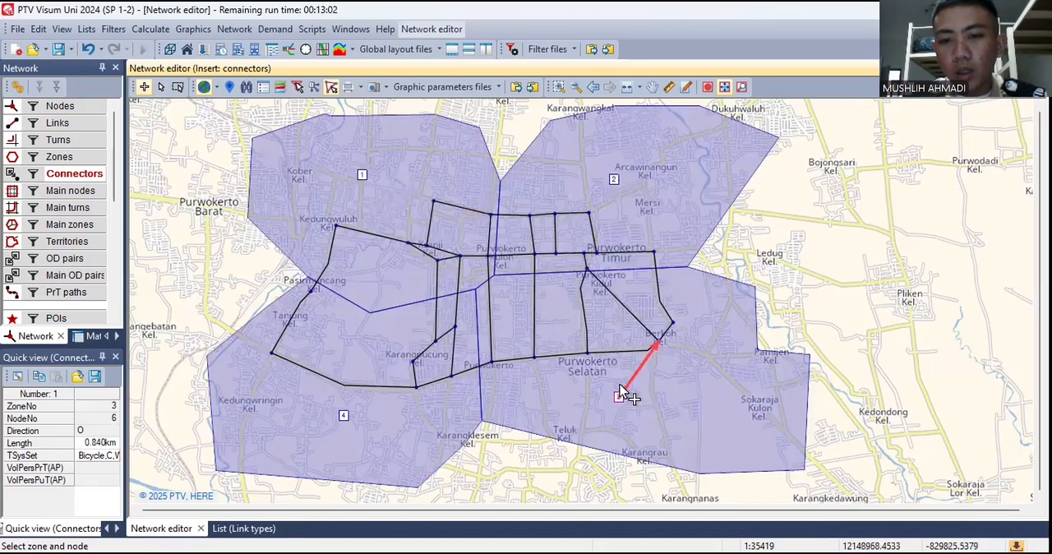
{"action": "left_click", "coordinate": [586, 355]}
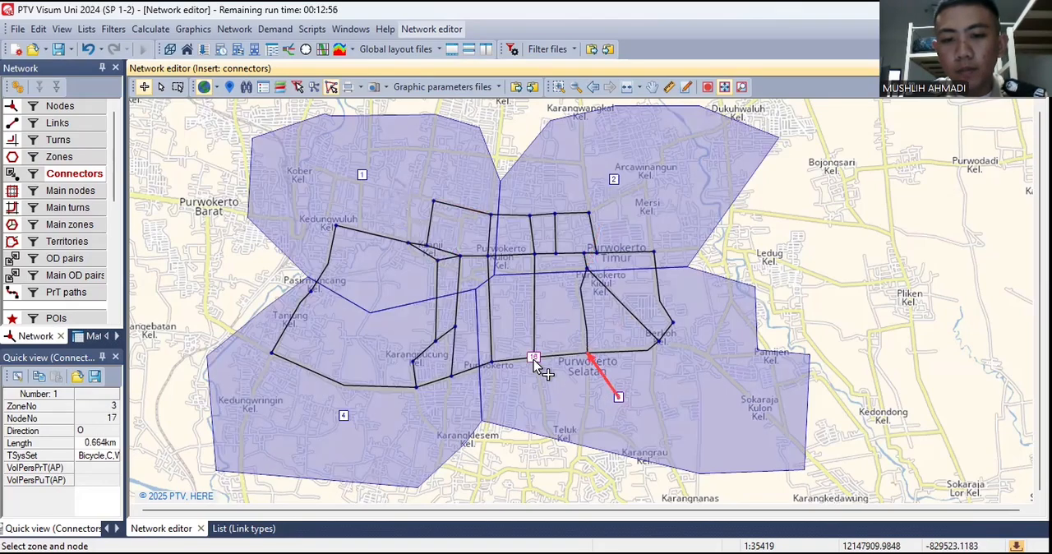
{"action": "left_click", "coordinate": [612, 397]}
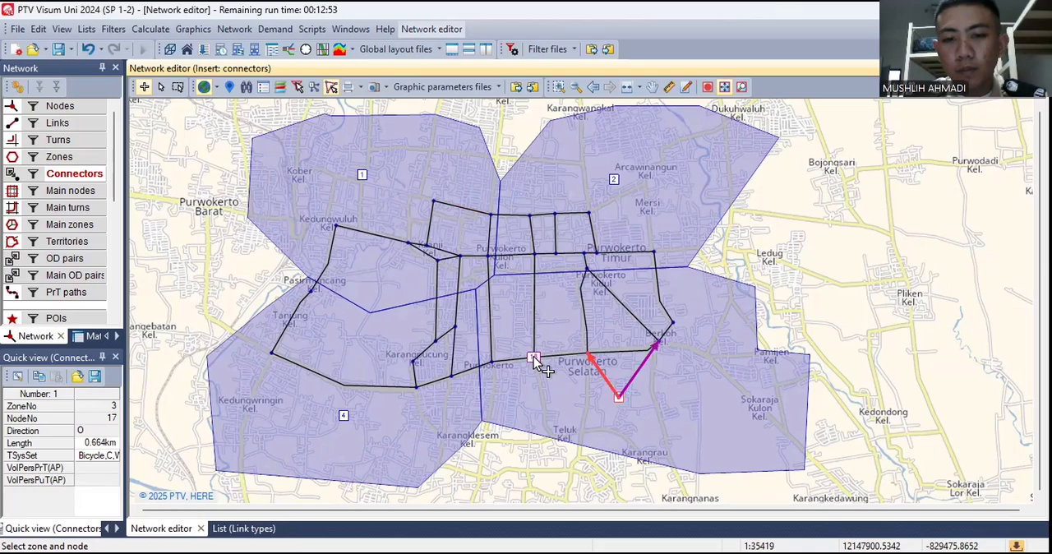
{"action": "left_click", "coordinate": [535, 360]}
{"action": "left_click", "coordinate": [618, 398]}
{"action": "left_click", "coordinate": [493, 362]}
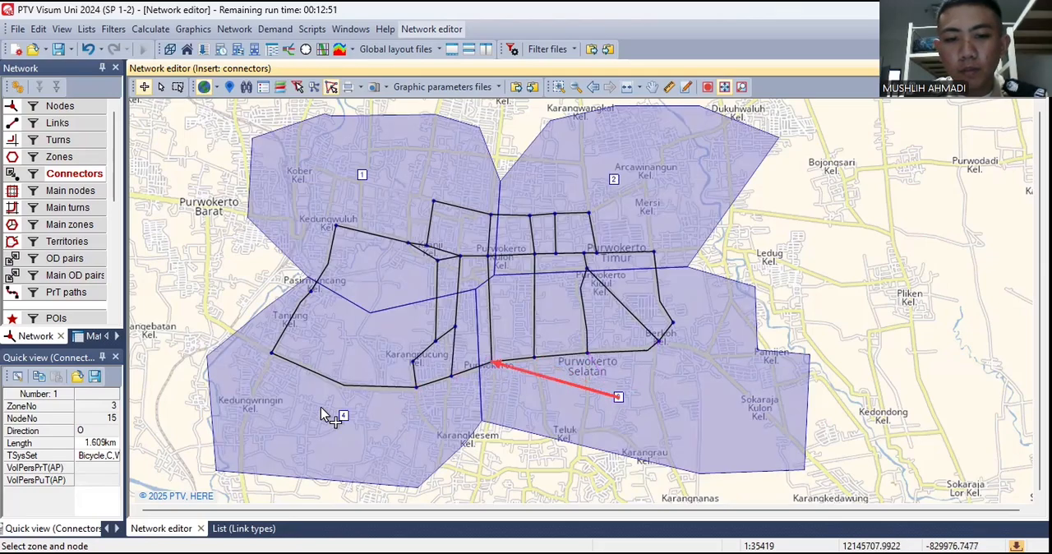
- Insert connectors from zone 4 to nodes 28, 13, 27 and 11, and end connector insertion
{"action": "left_click", "coordinate": [451, 376]}
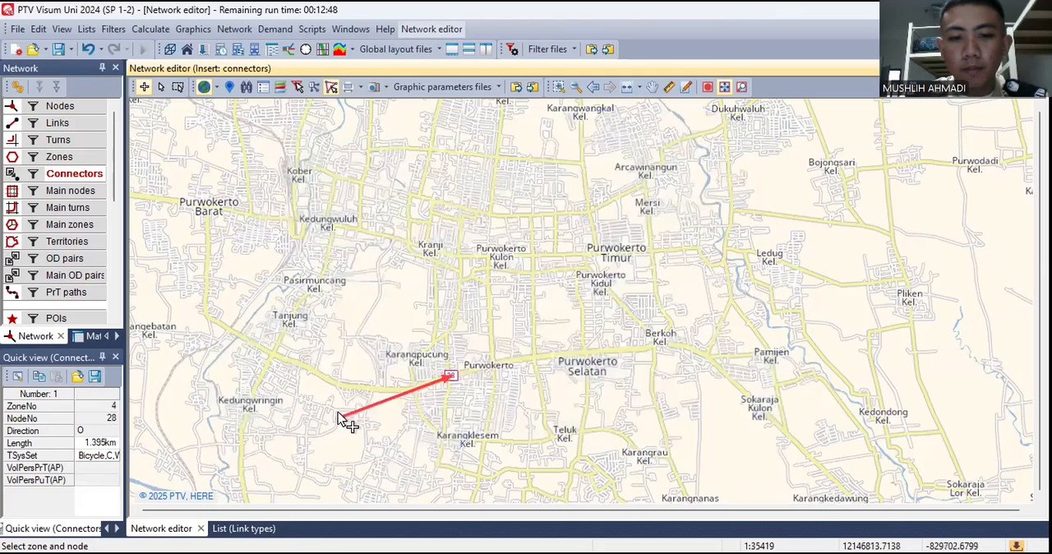
{"action": "left_click", "coordinate": [344, 416]}
{"action": "left_click", "coordinate": [418, 388]}
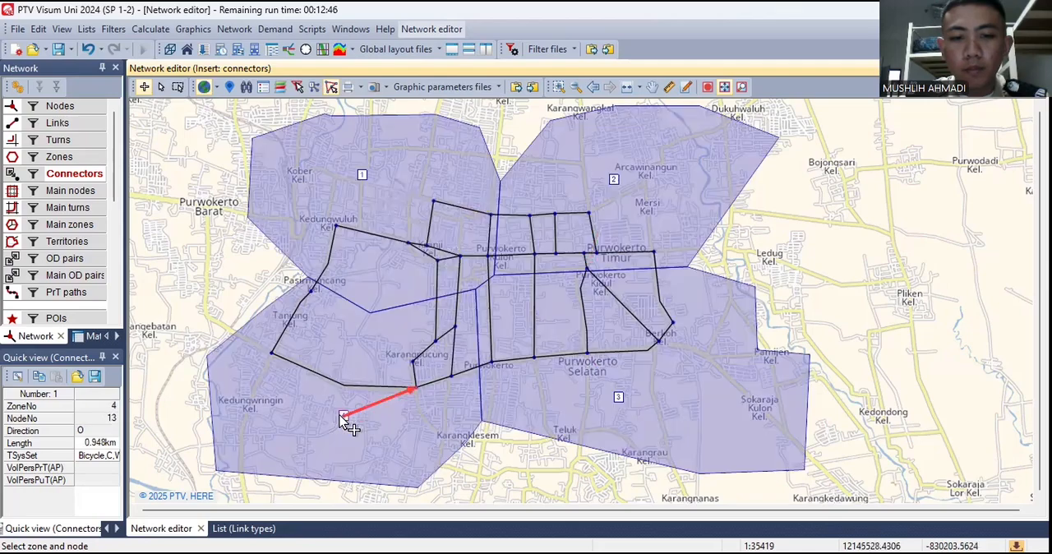
{"action": "left_click", "coordinate": [343, 415]}
{"action": "left_click", "coordinate": [435, 340]}
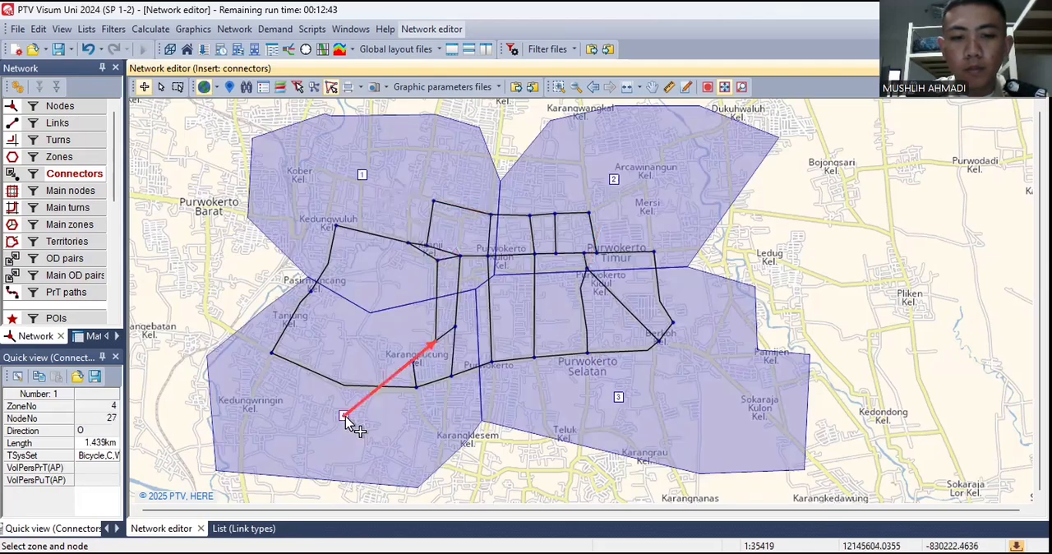
{"action": "left_click", "coordinate": [343, 414]}
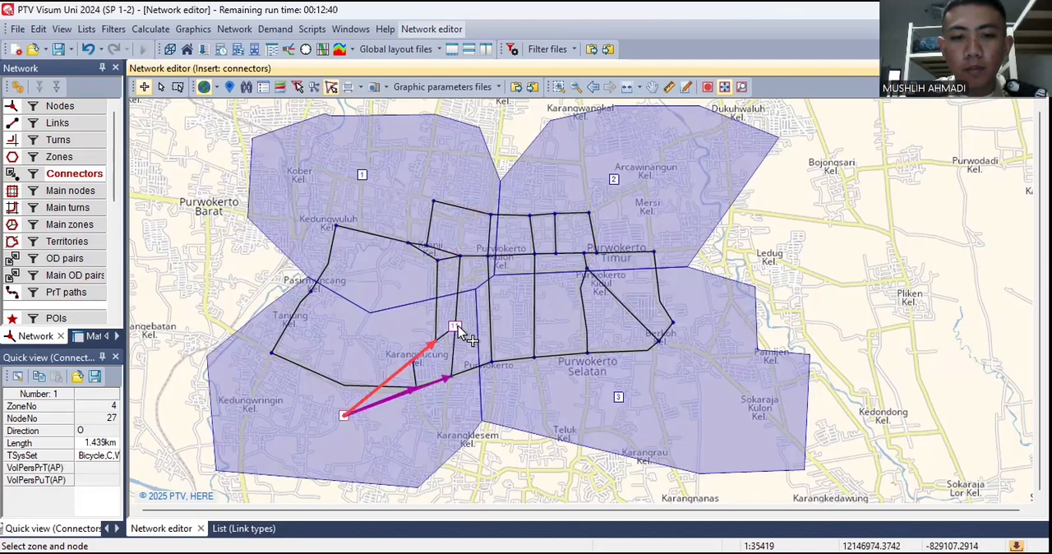
{"action": "left_click", "coordinate": [457, 326]}
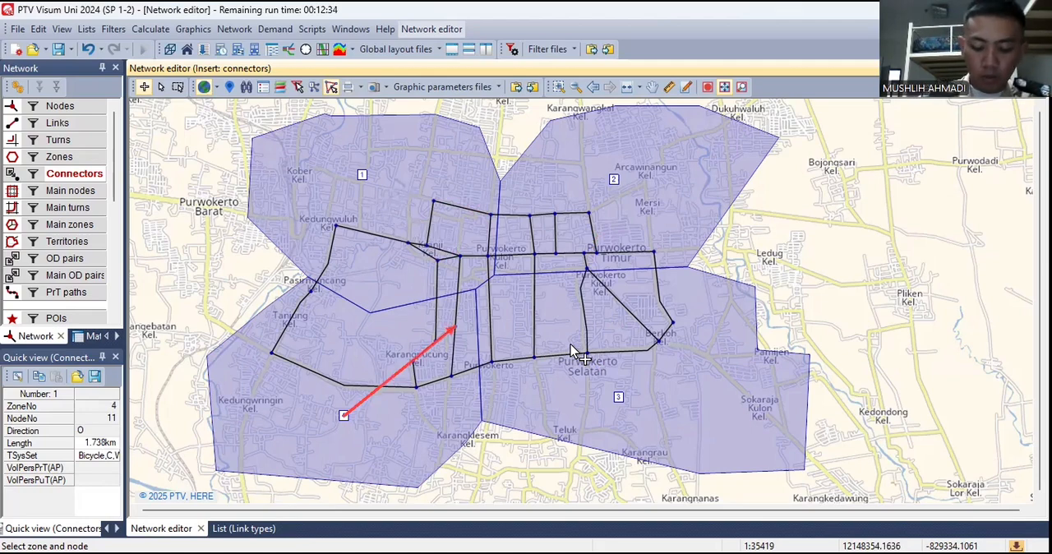
{"action": "left_click", "coordinate": [161, 87]}
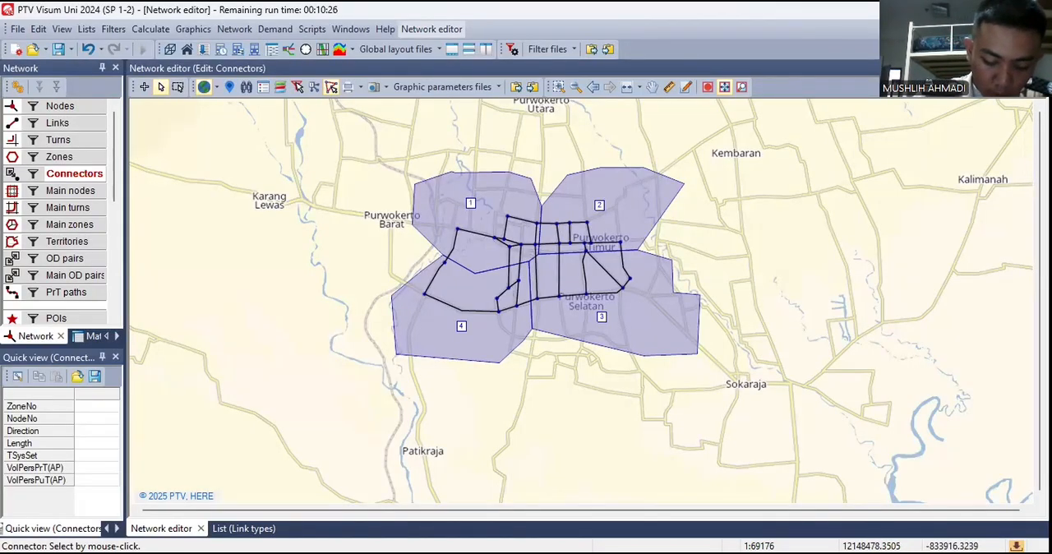
- Start a new matrix with number 1 and set its code to "MAT 1"
{"action": "left_click", "coordinate": [90, 337]}
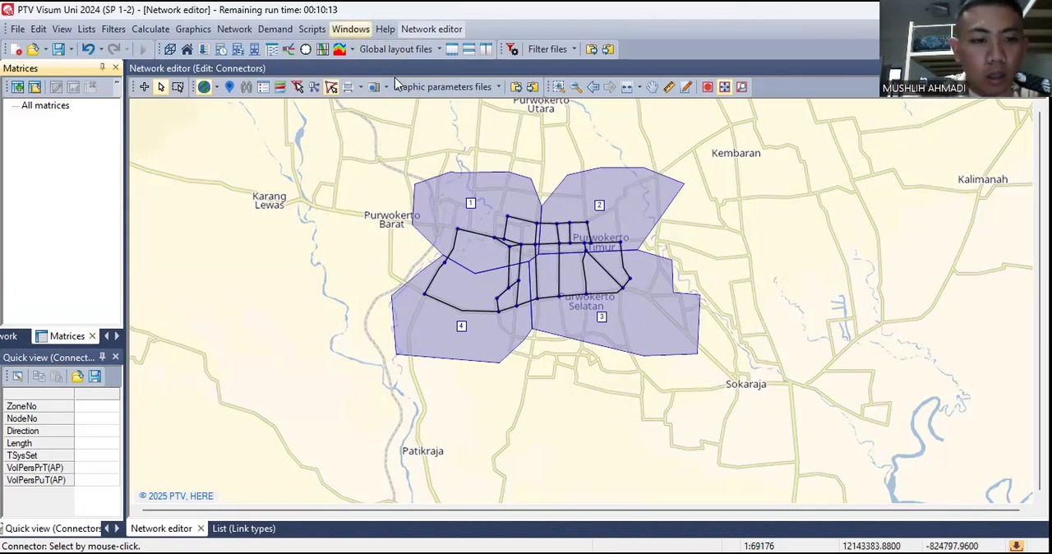
{"action": "left_click", "coordinate": [16, 88]}
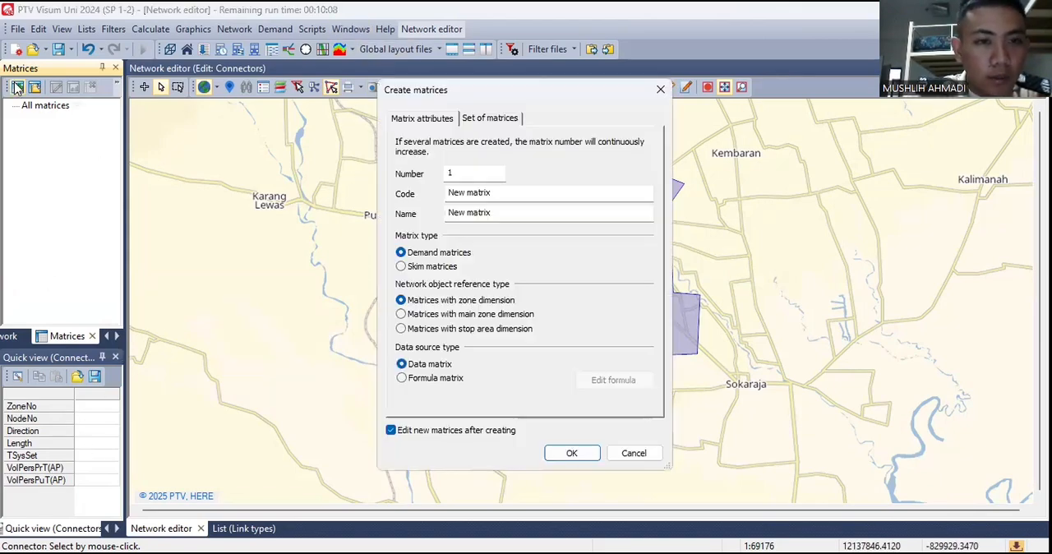
{"action": "left_click", "coordinate": [498, 193]}
{"action": "key", "text": "BackSpace"}
{"action": "key", "text": "BackSpace"}
{"action": "key", "text": "BackSpace"}
{"action": "key", "text": "BackSpace"}
{"action": "key", "text": "BackSpace"}
{"action": "key", "text": "BackSpace"}
{"action": "key", "text": "BackSpace"}
{"action": "key", "text": "BackSpace"}
{"action": "key", "text": "BackSpace"}
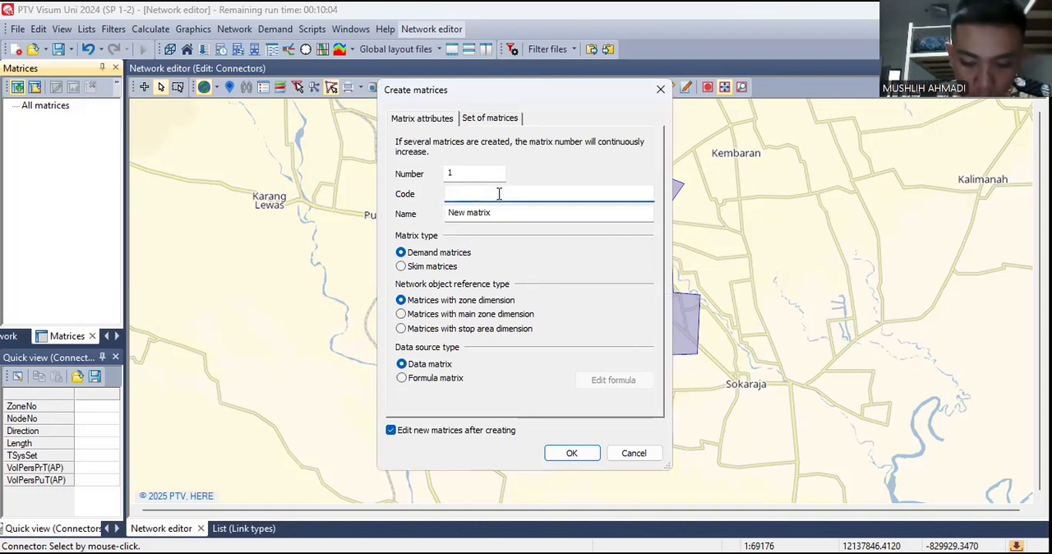
{"action": "type", "text": "mat"}
{"action": "key", "text": "BackSpace"}
{"action": "key", "text": "BackSpace"}
{"action": "key", "text": "BackSpace"}
{"action": "type", "text": "M"}
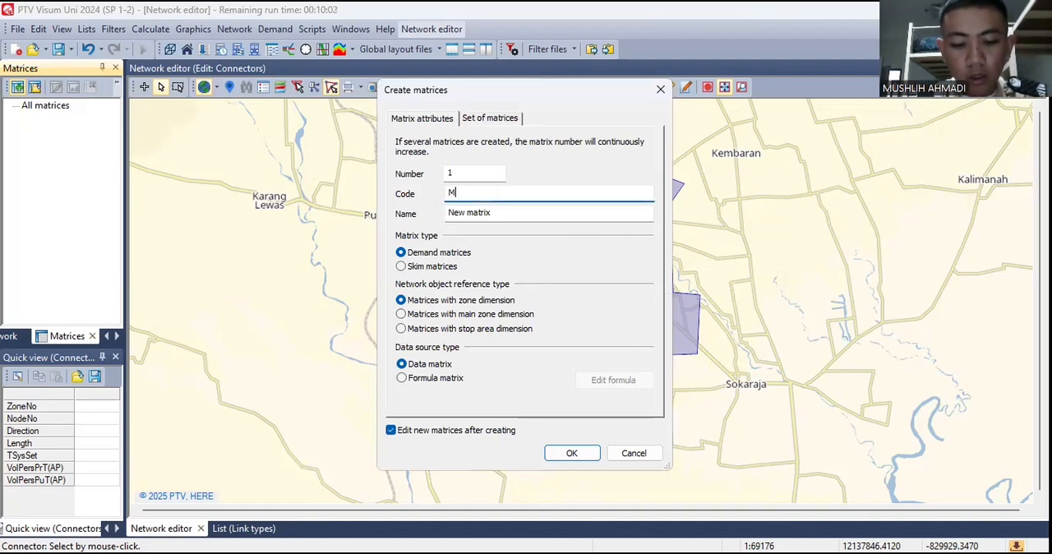
{"action": "type", "text": "AT"}
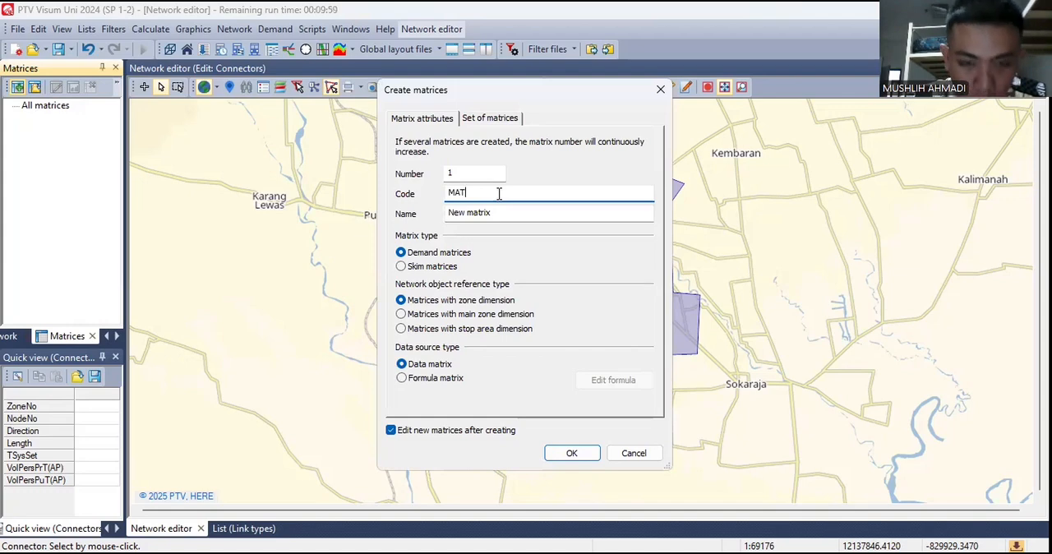
{"action": "type", "text": " 1"}
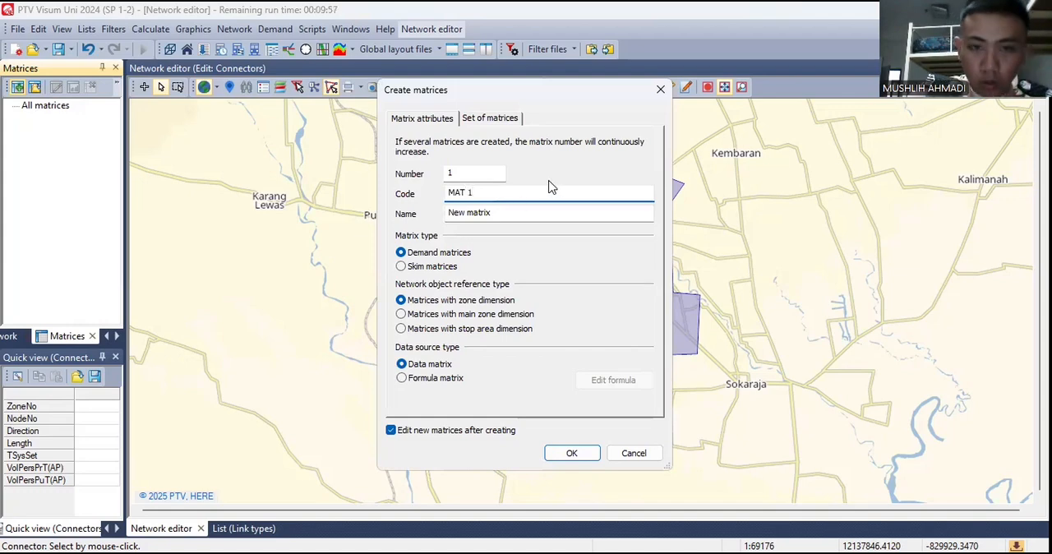
- Name the matrix "MAT 1" and create it as a demand data matrix with zone dimension
{"action": "left_click_drag", "start_coordinate": [517, 193], "coordinate": [444, 217]}
{"action": "type", "text": "MAT 1"}
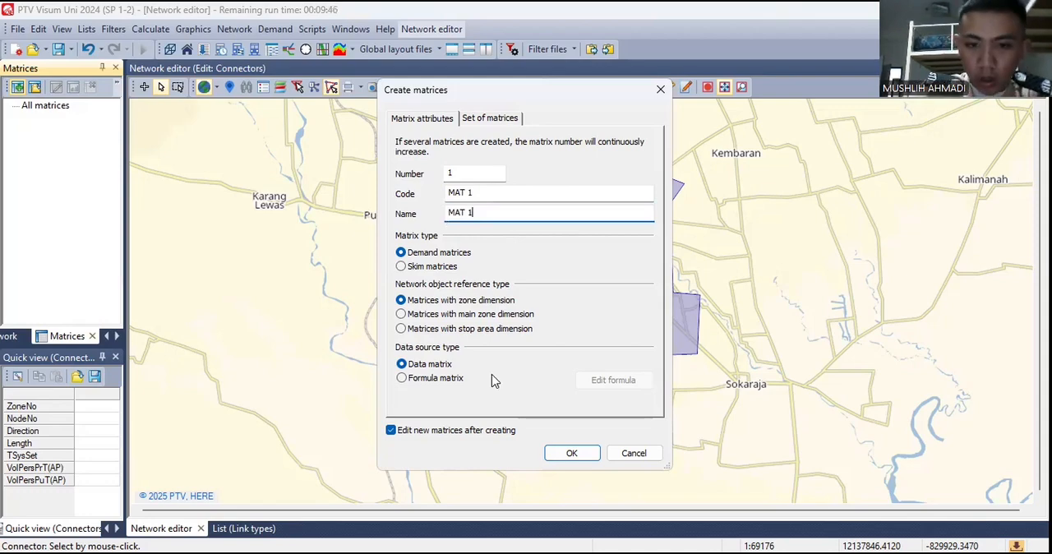
{"action": "left_click", "coordinate": [571, 453]}
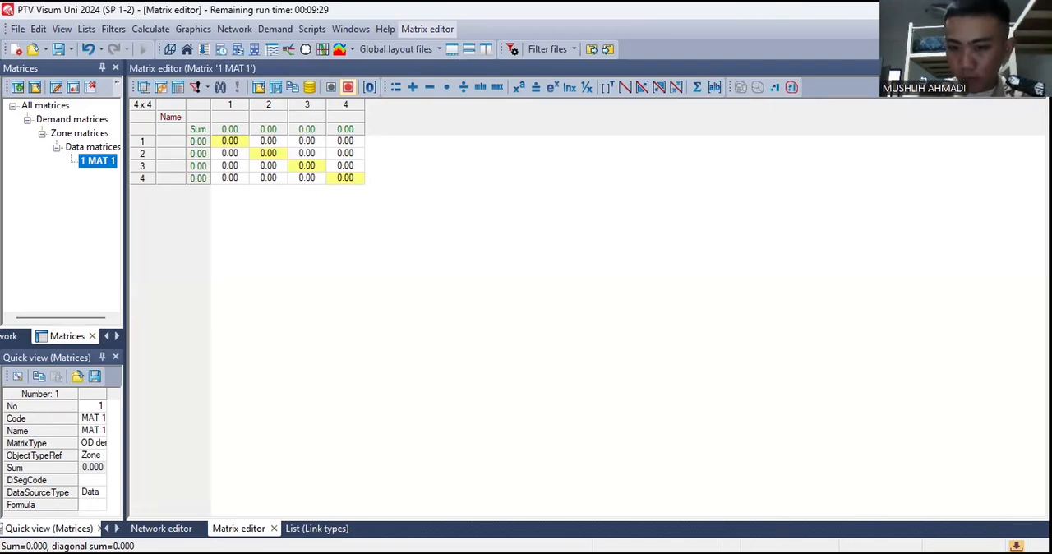
- Fill matrix MAT 1 row by row with 7455, 11266, 26897, 11030; 20656, 9688, 16642, 4937; 50627, 17733, 16085, 6625; 11706, 4630, 6576, 7103
{"action": "left_click", "coordinate": [695, 421]}
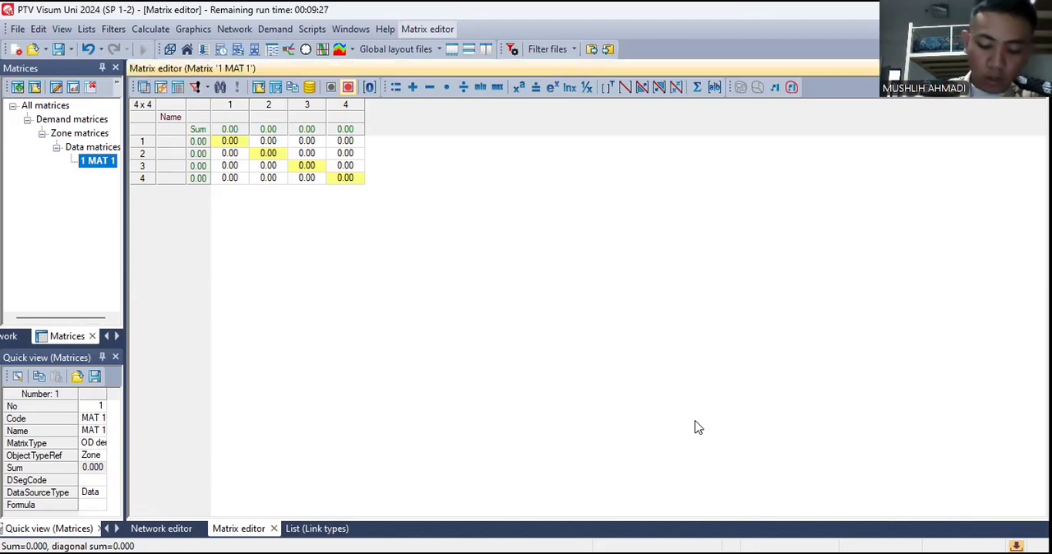
{"action": "left_click", "coordinate": [230, 141]}
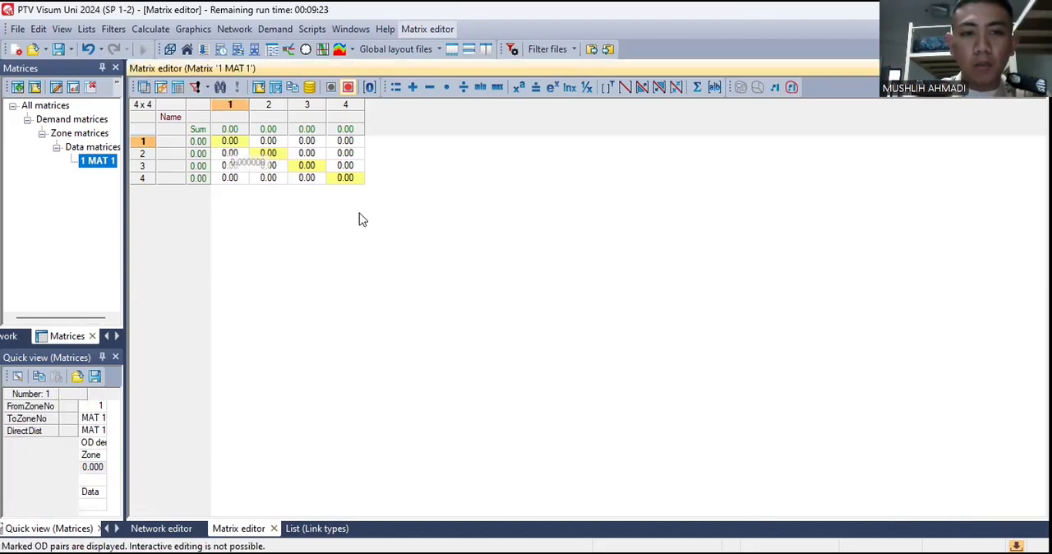
{"action": "key", "text": "ctrl+a"}
{"action": "type", "text": "7455.00\t11266.00\t26897.00\t11030.00 20656.00\t9688.00\t16642.00\t4937.00 50627.00\t17733.00\t16085.00\t6625.00 11706.00\t4630.00\t6576.00\t7103.00"}
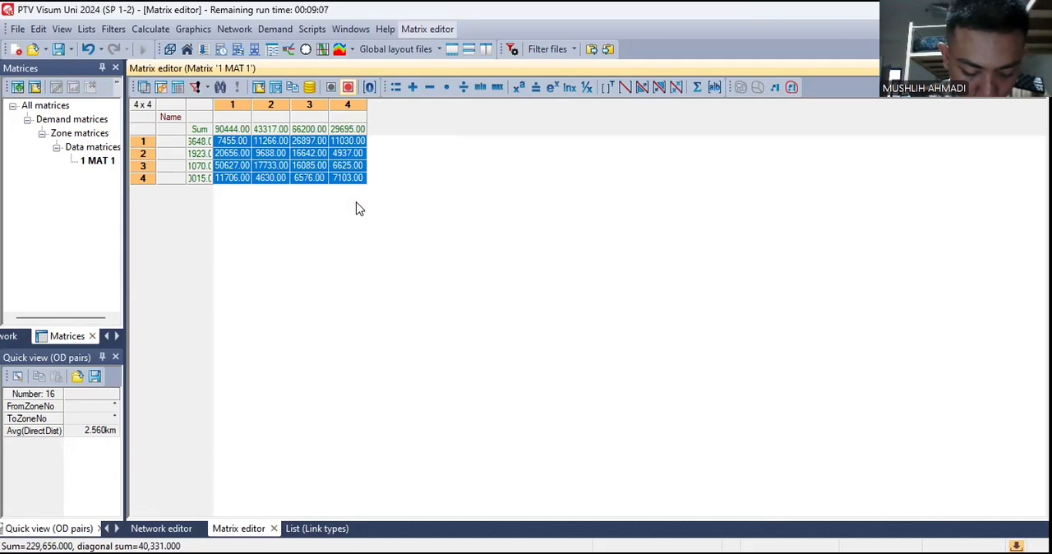
{"action": "left_click", "coordinate": [356, 204]}
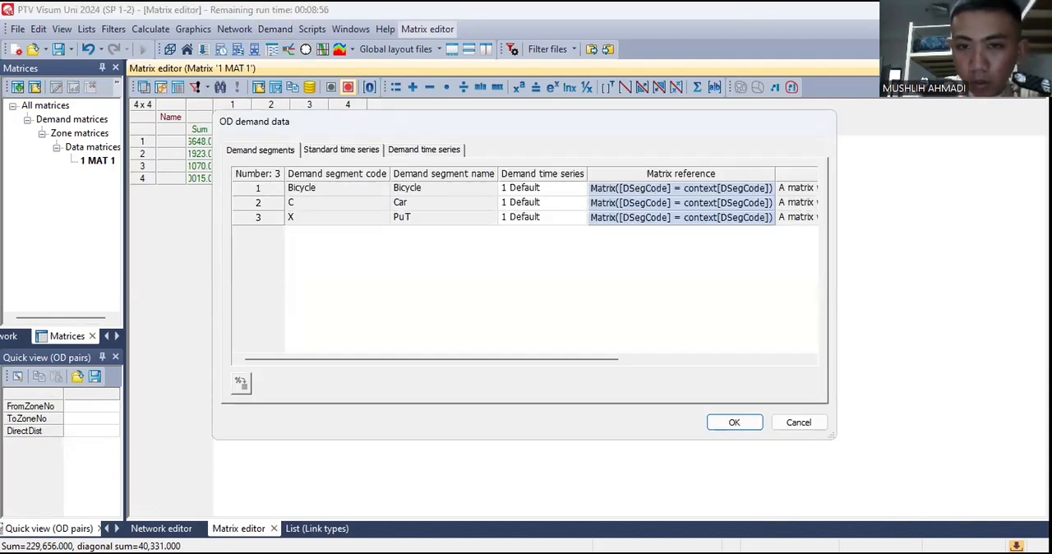
- Assign matrix "1 MAT 1" directly to the Bicycle demand segment in the OD demand data
{"action": "double_click", "coordinate": [605, 188]}
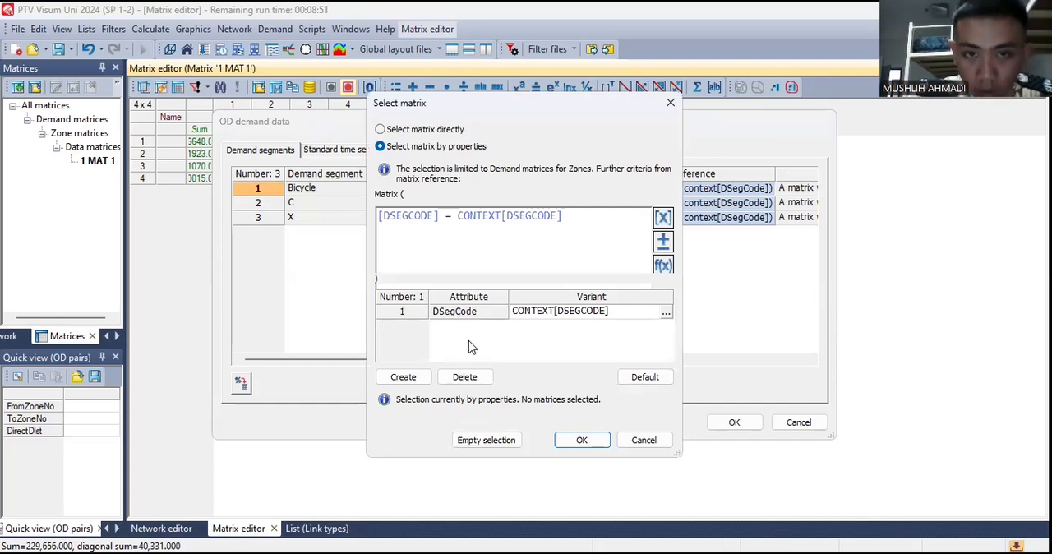
{"action": "left_click", "coordinate": [415, 130]}
{"action": "left_click", "coordinate": [469, 224]}
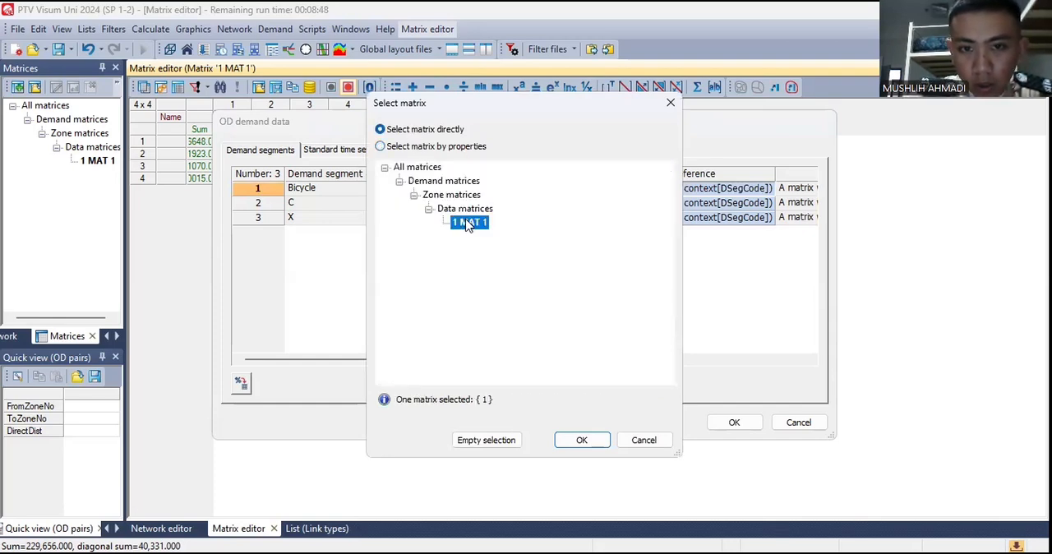
{"action": "left_click", "coordinate": [586, 443]}
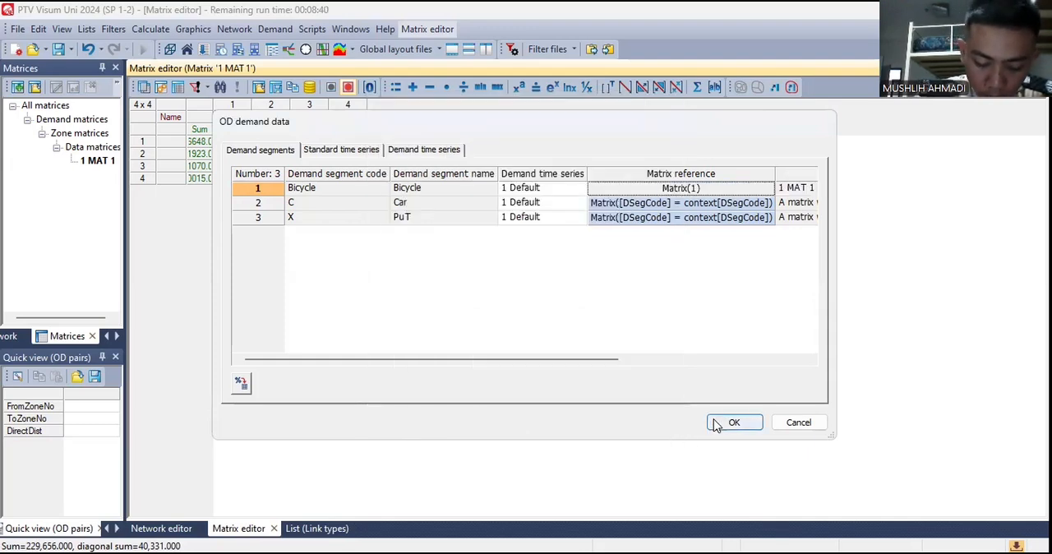
{"action": "left_click", "coordinate": [715, 423]}
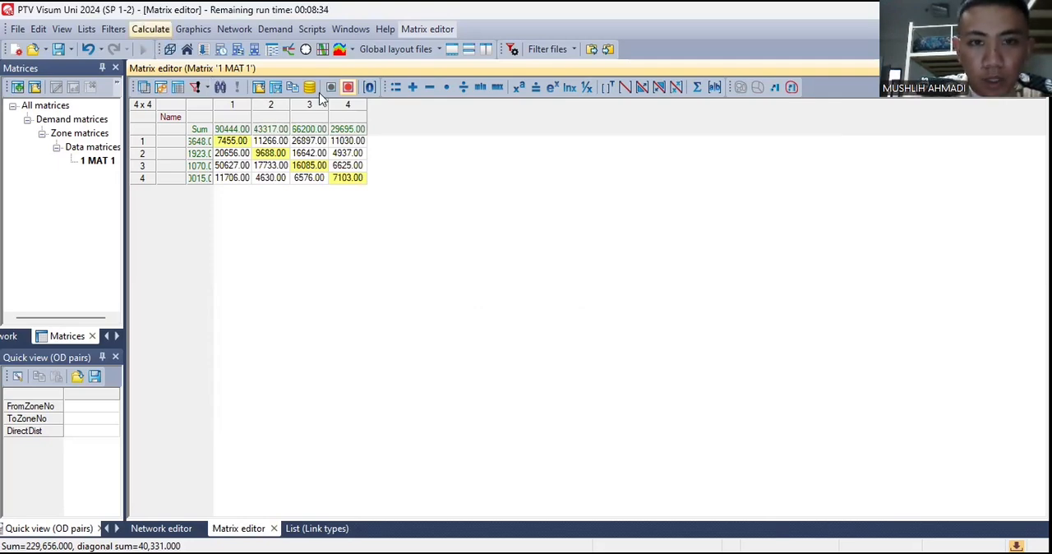
- Add a PrT assignment to the procedure sequence and set its demand segment to C Car
{"action": "left_click", "coordinate": [168, 48]}
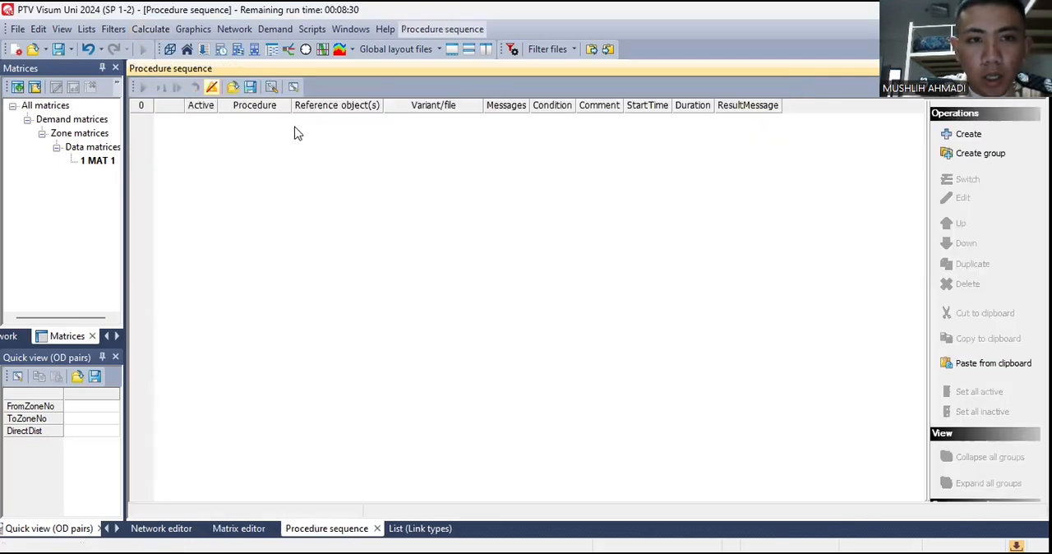
{"action": "right_click", "coordinate": [236, 172]}
{"action": "left_click", "coordinate": [277, 184]}
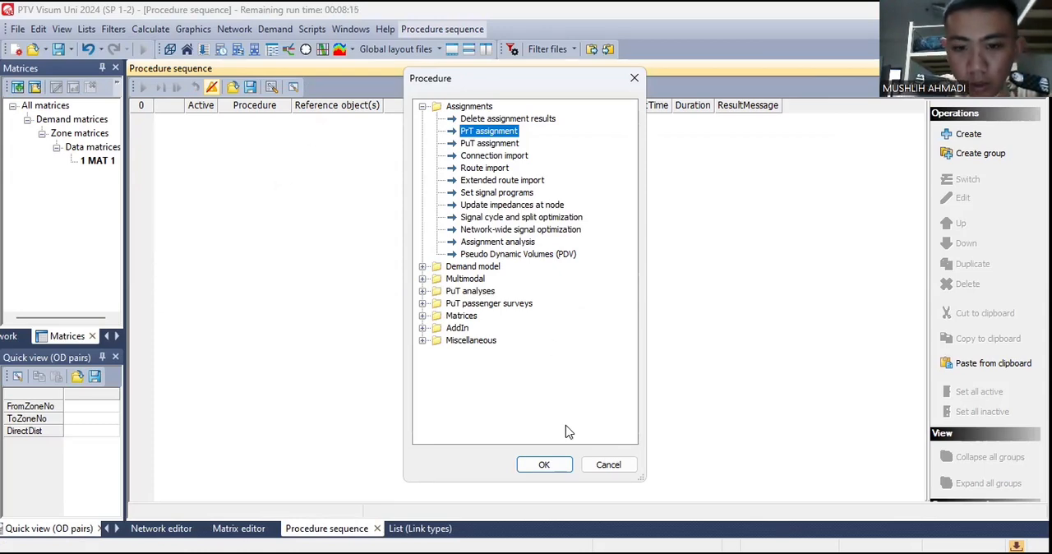
{"action": "left_click", "coordinate": [530, 463]}
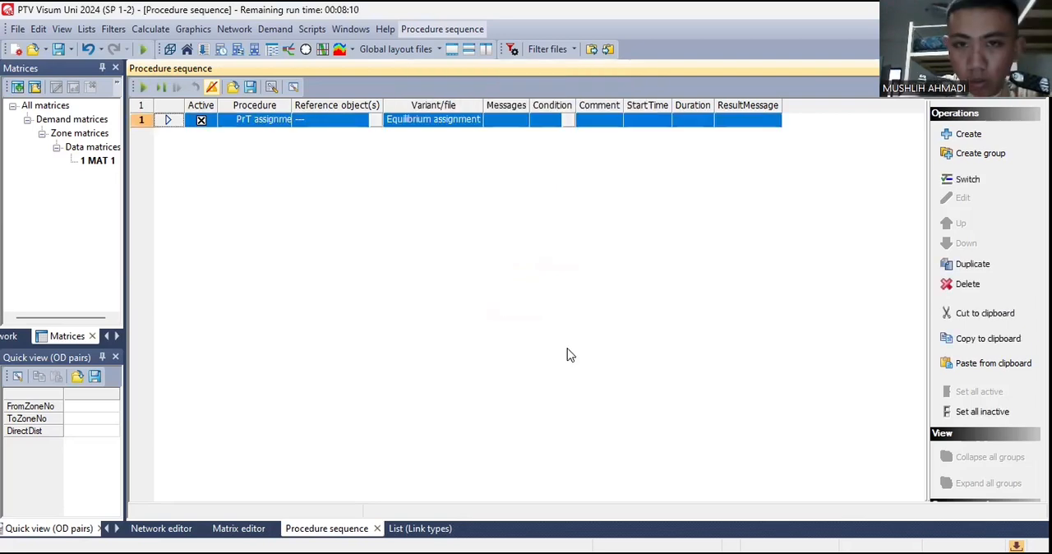
{"action": "left_click", "coordinate": [375, 120]}
{"action": "left_click", "coordinate": [474, 271]}
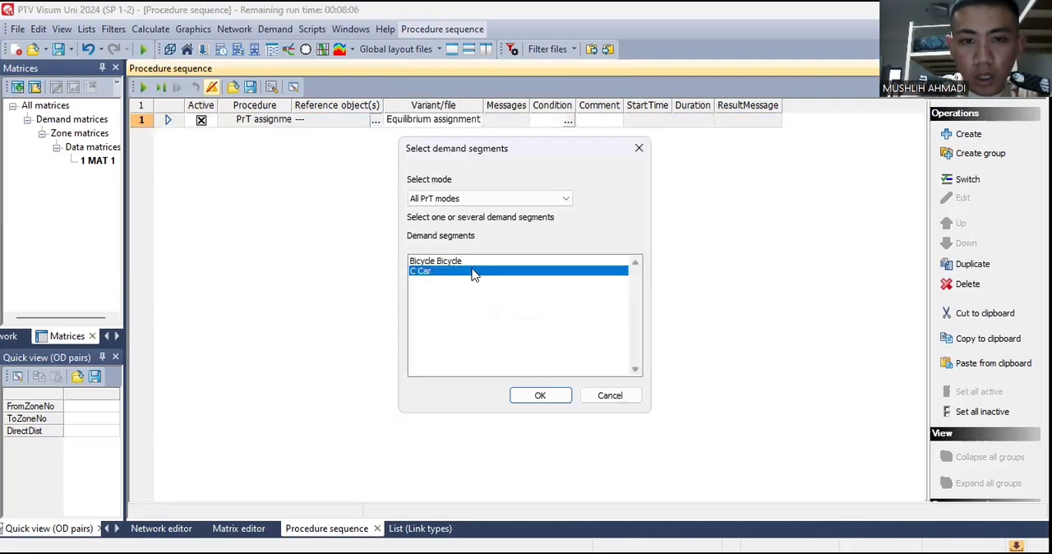
{"action": "left_click", "coordinate": [541, 397]}
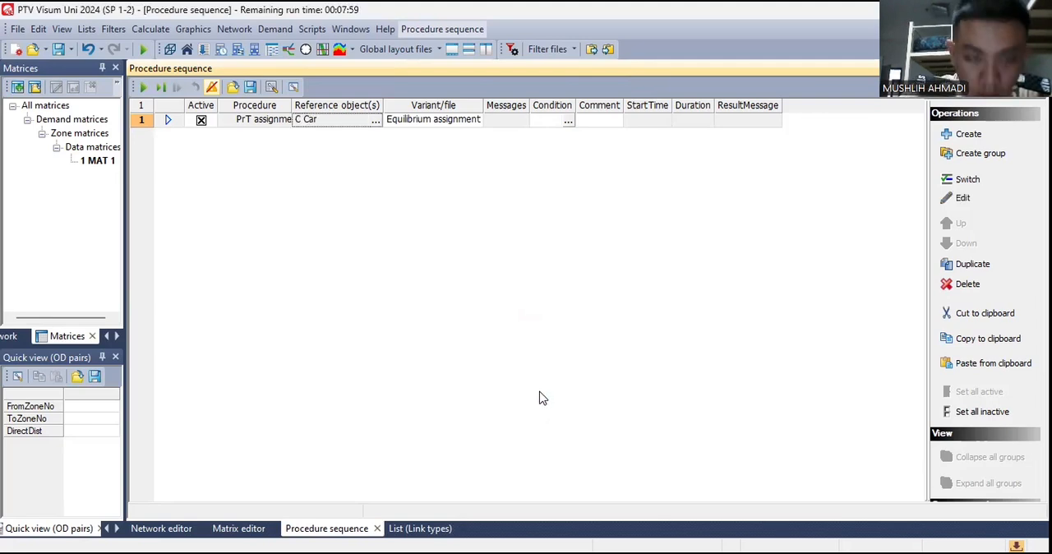
- Try to run the procedure sequence with the PrT assignment for C Car
{"action": "left_click", "coordinate": [143, 87]}
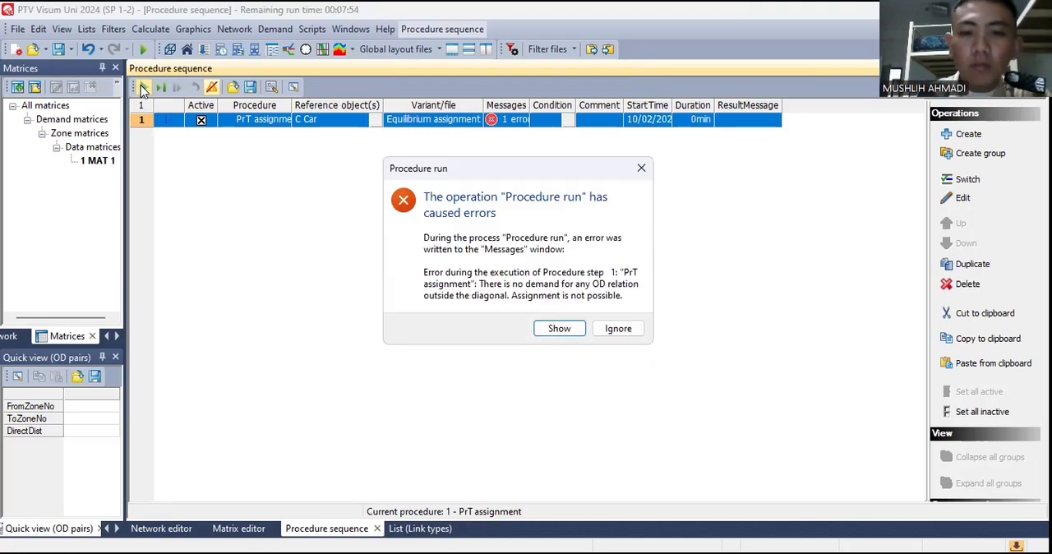
{"action": "left_click", "coordinate": [618, 328]}
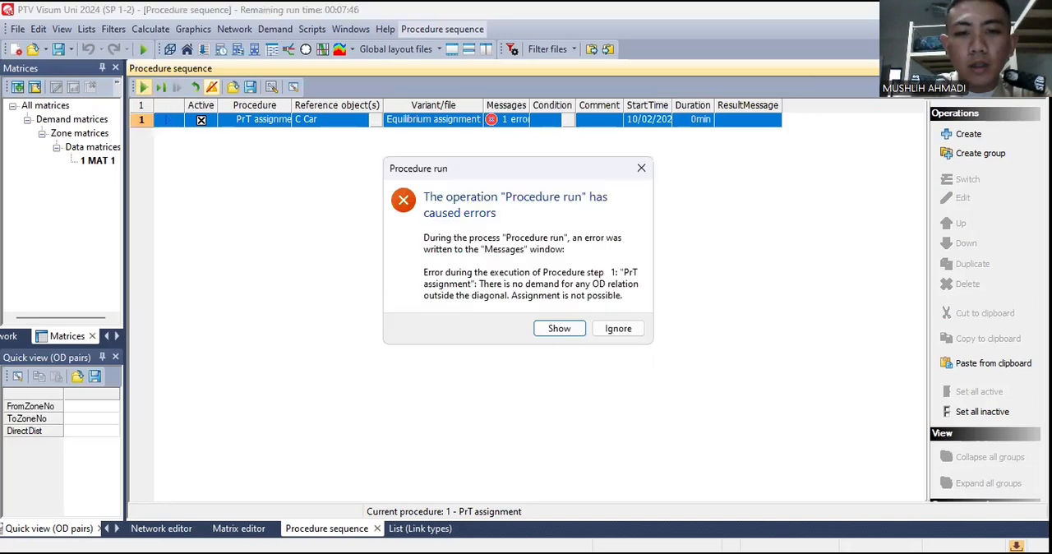
{"action": "left_click", "coordinate": [618, 329]}
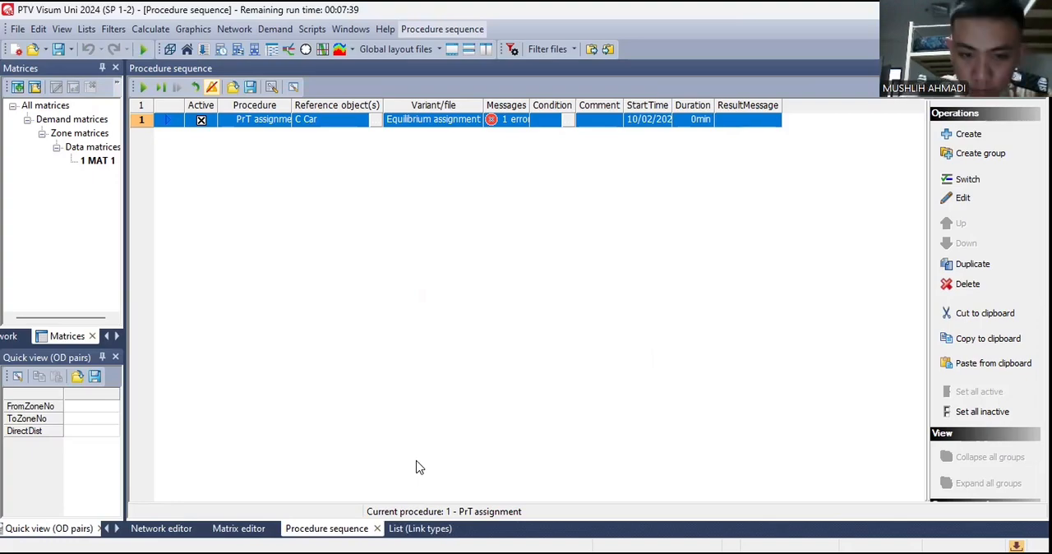
- Check the network and the PrT assignment's demand segment selection, keeping C Car selected
{"action": "left_click", "coordinate": [161, 528]}
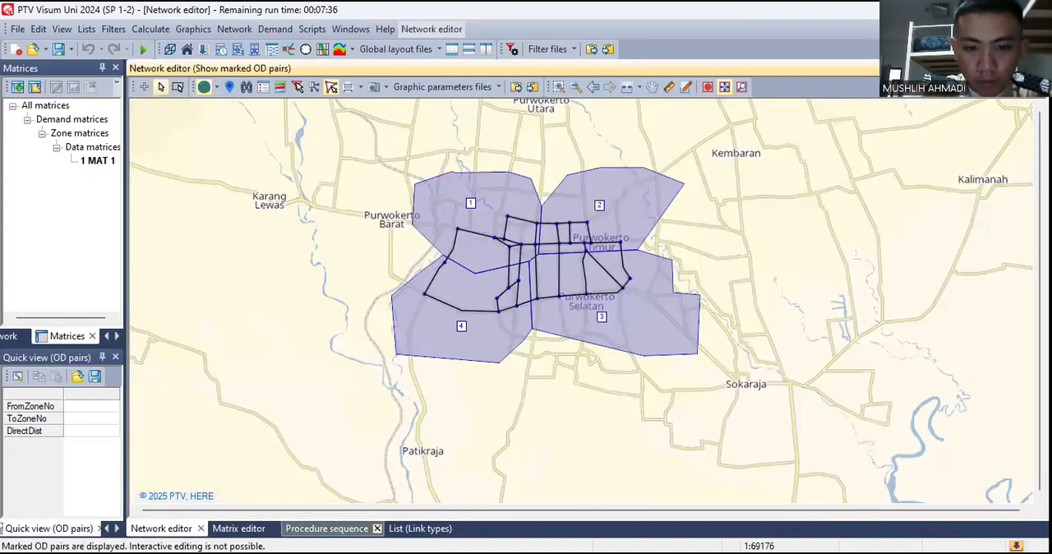
{"action": "left_click", "coordinate": [326, 528]}
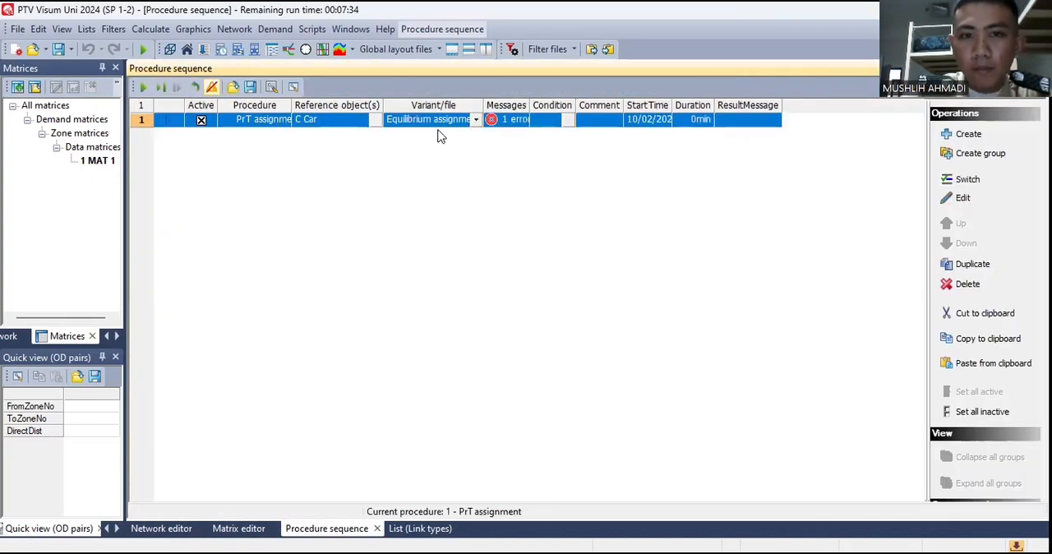
{"action": "left_click", "coordinate": [377, 121]}
{"action": "left_click", "coordinate": [375, 119]}
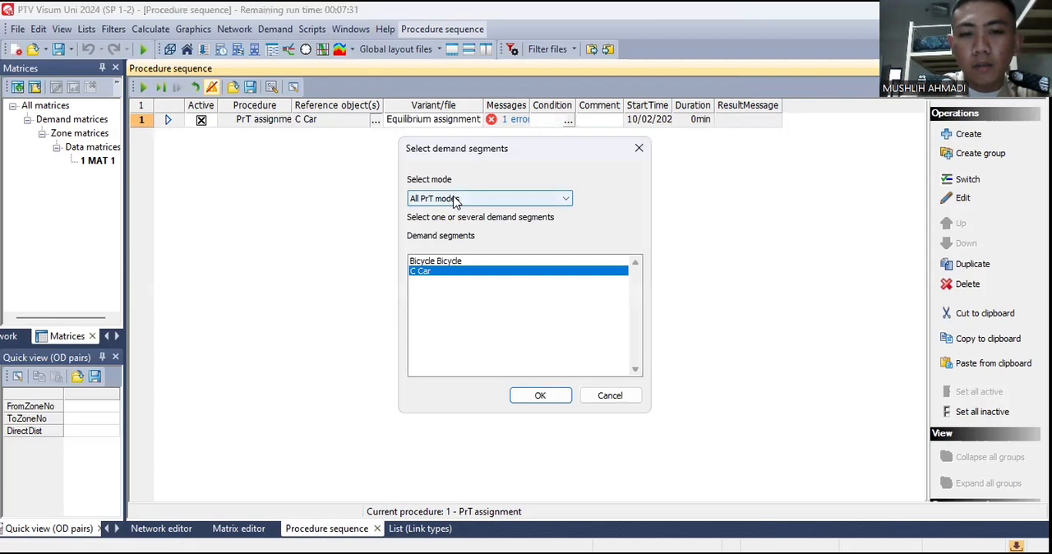
{"action": "left_click", "coordinate": [540, 395]}
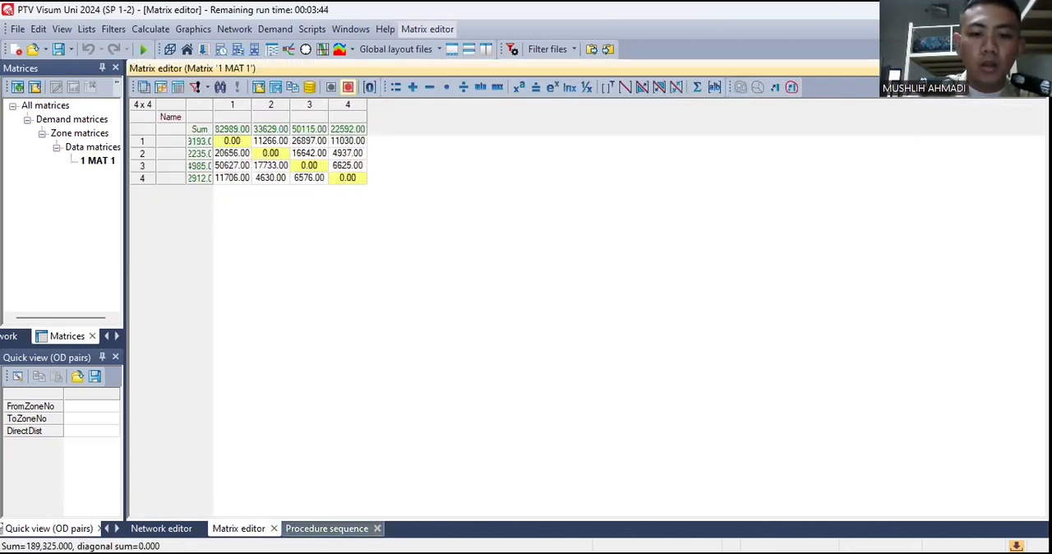
{"action": "left_click", "coordinate": [326, 529]}
{"action": "right_click", "coordinate": [277, 196]}
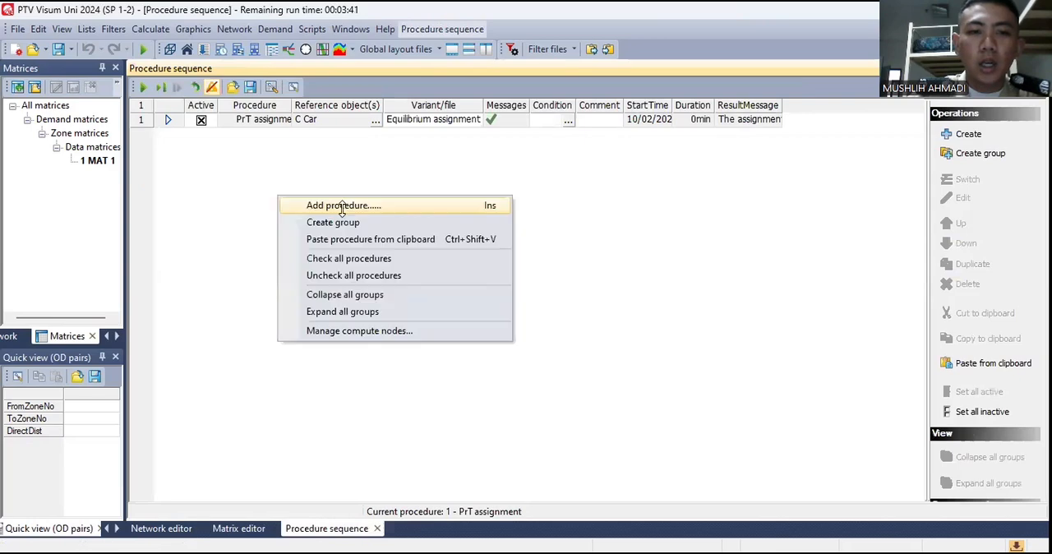
{"action": "left_click", "coordinate": [341, 206]}
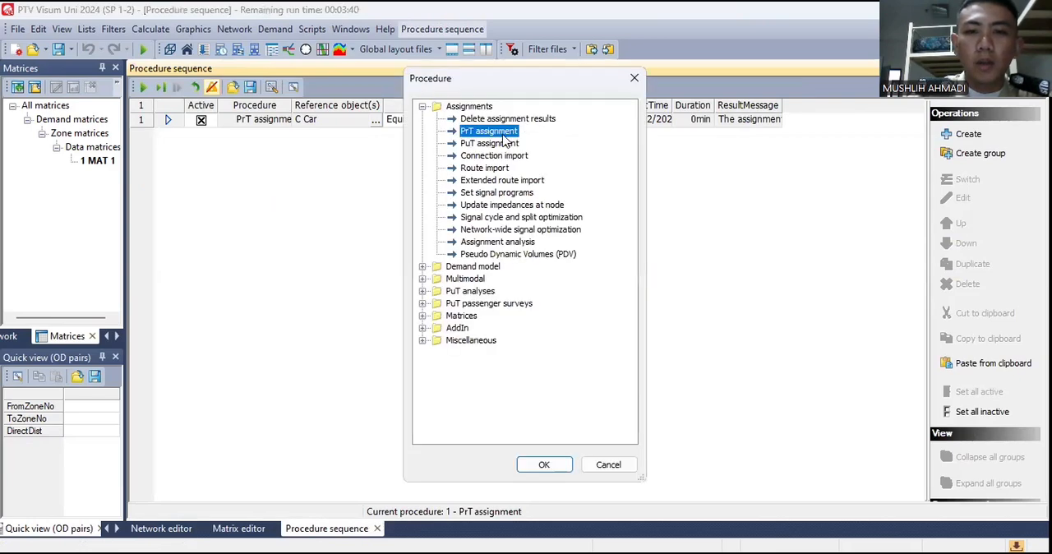
{"action": "left_click", "coordinate": [631, 77]}
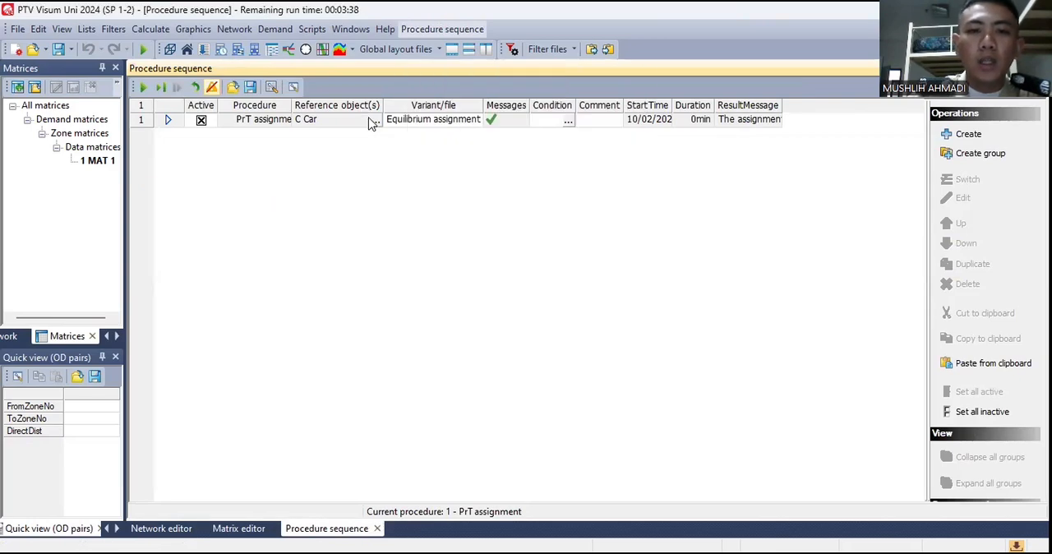
- Run the procedure sequence with the C Car PrT assignment and display the assigned link volumes on the network map
{"action": "left_click", "coordinate": [145, 88]}
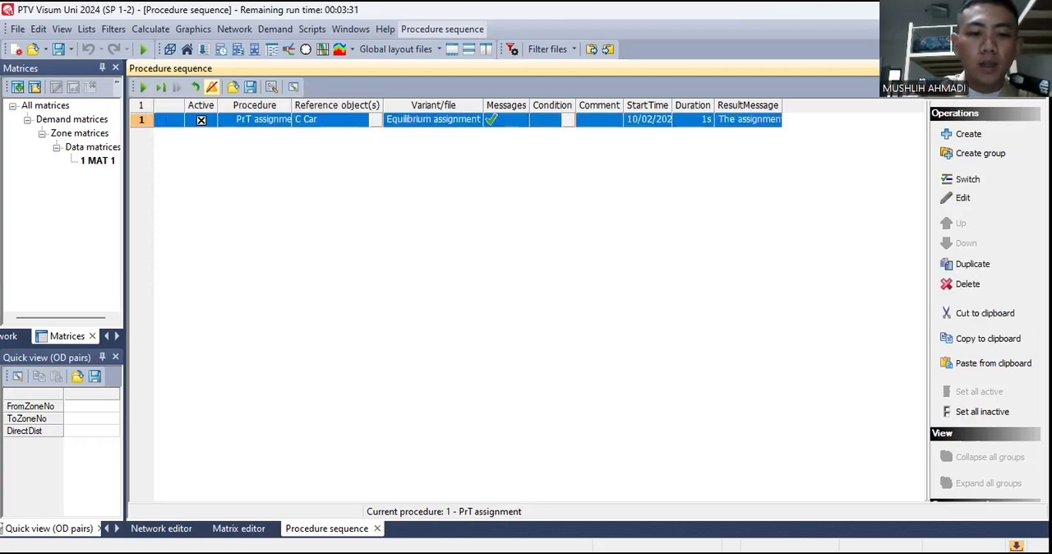
{"action": "left_click", "coordinate": [161, 528]}
{"action": "scroll", "coordinate": [563, 268], "scroll_direction": "up", "scroll_amount": 2}
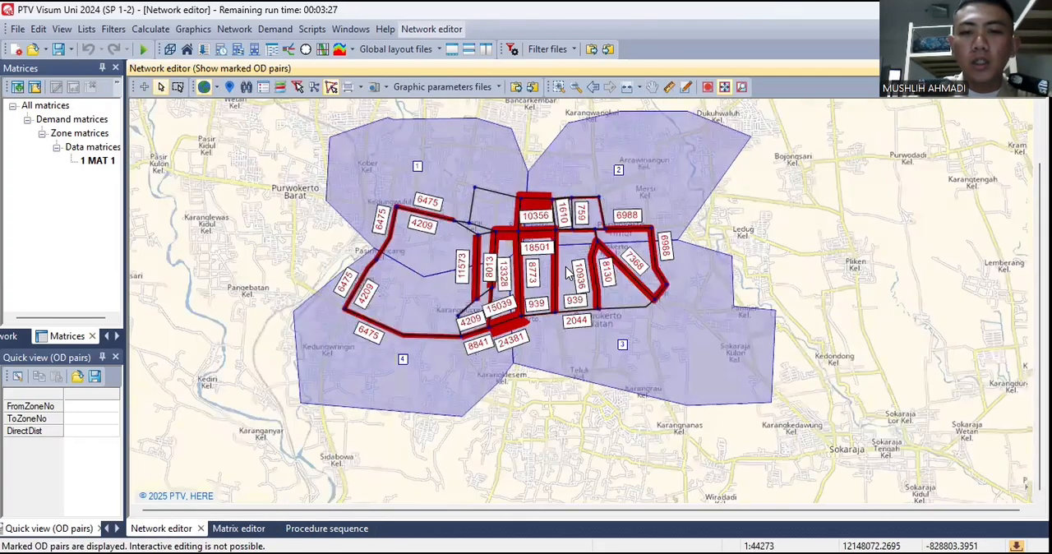